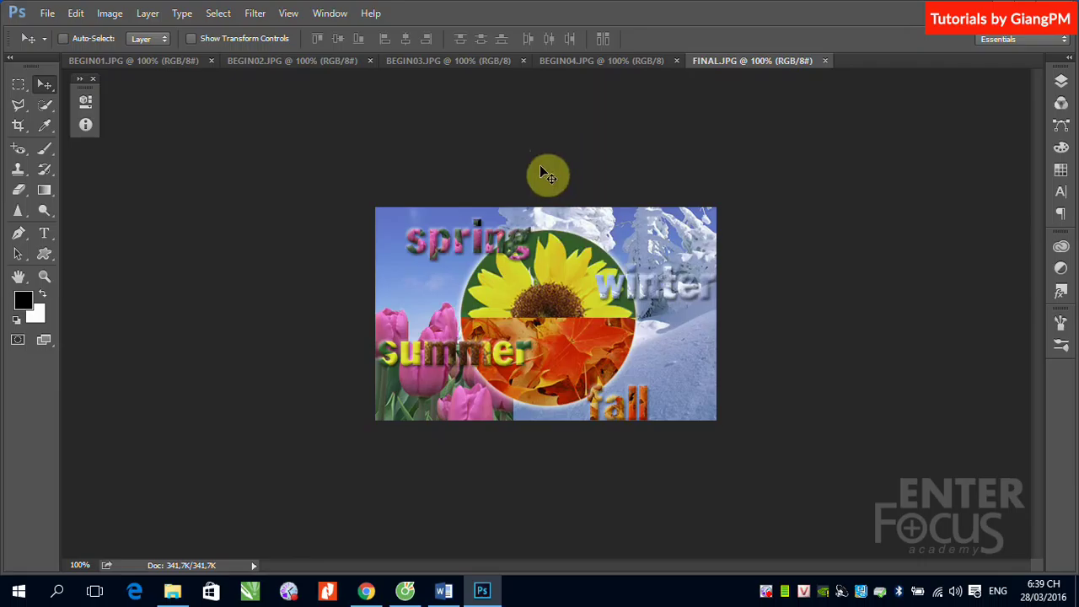
- Preview the winter, tulips, sunflower and leaves images, then return to FINAL.JPG
{"action": "left_click", "coordinate": [143, 62]}
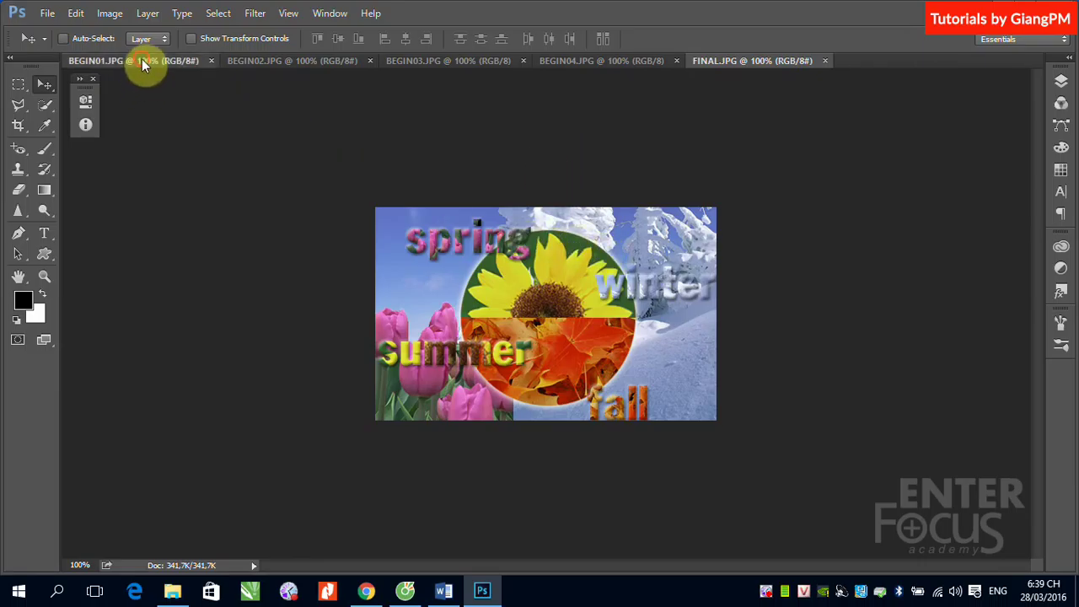
{"action": "left_click", "coordinate": [253, 61]}
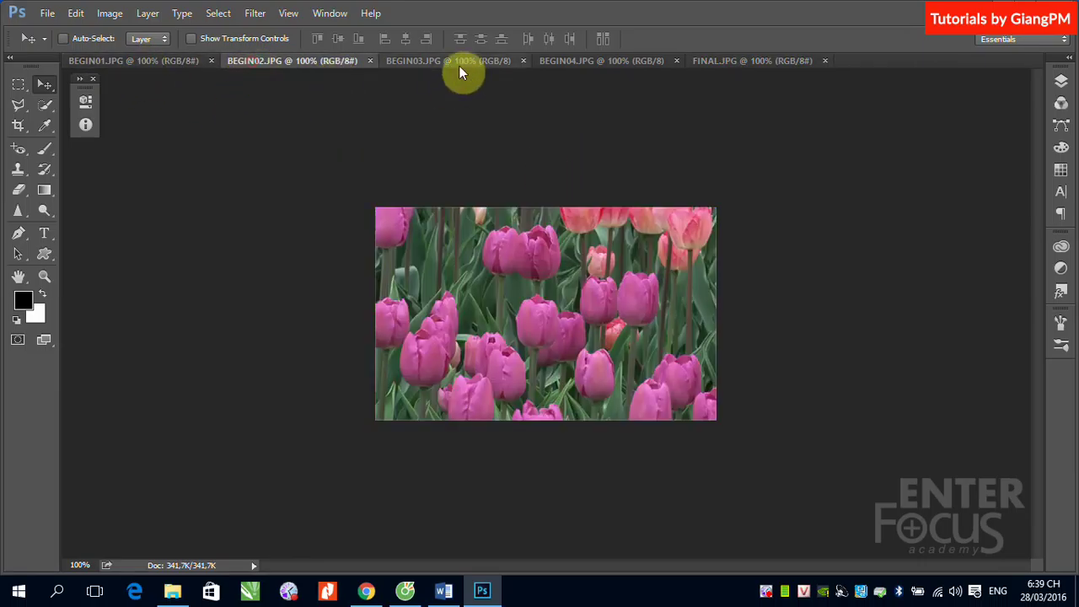
{"action": "left_click", "coordinate": [497, 61]}
{"action": "left_click", "coordinate": [602, 64]}
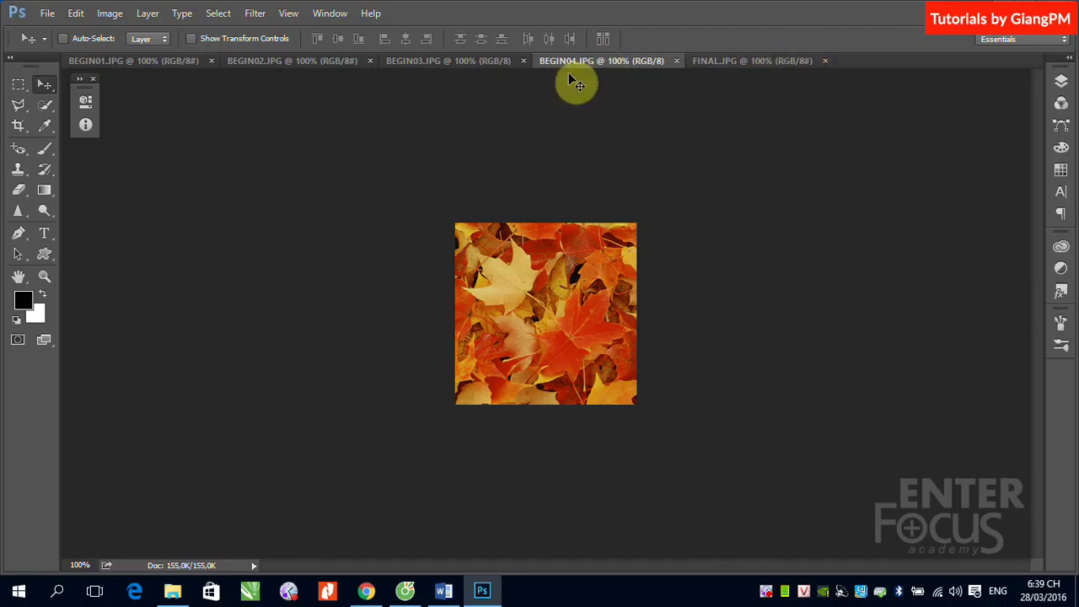
{"action": "left_click", "coordinate": [474, 64]}
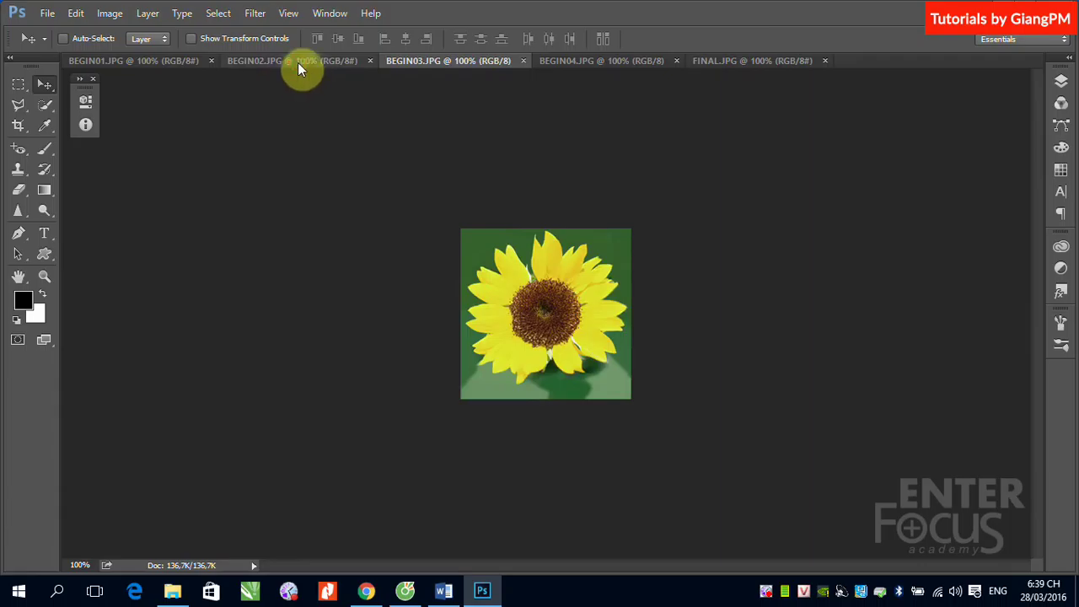
{"action": "left_click", "coordinate": [249, 64]}
{"action": "left_click", "coordinate": [181, 60]}
{"action": "left_click", "coordinate": [765, 60]}
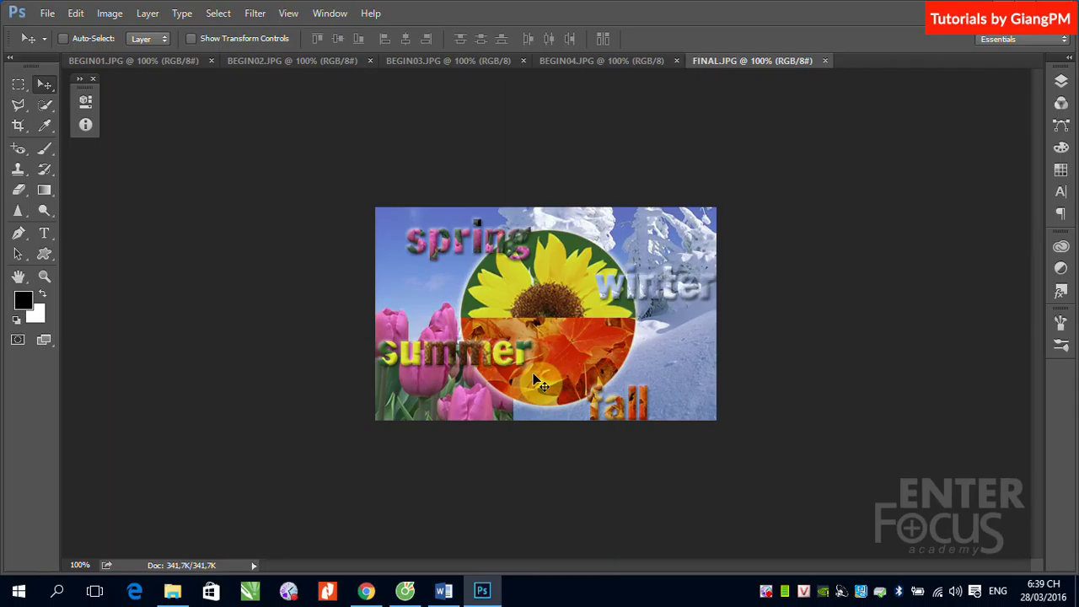
- Browse the source images again, ending on the autumn leaves BEGIN04.JPG
{"action": "left_click", "coordinate": [573, 63]}
{"action": "left_click", "coordinate": [121, 63]}
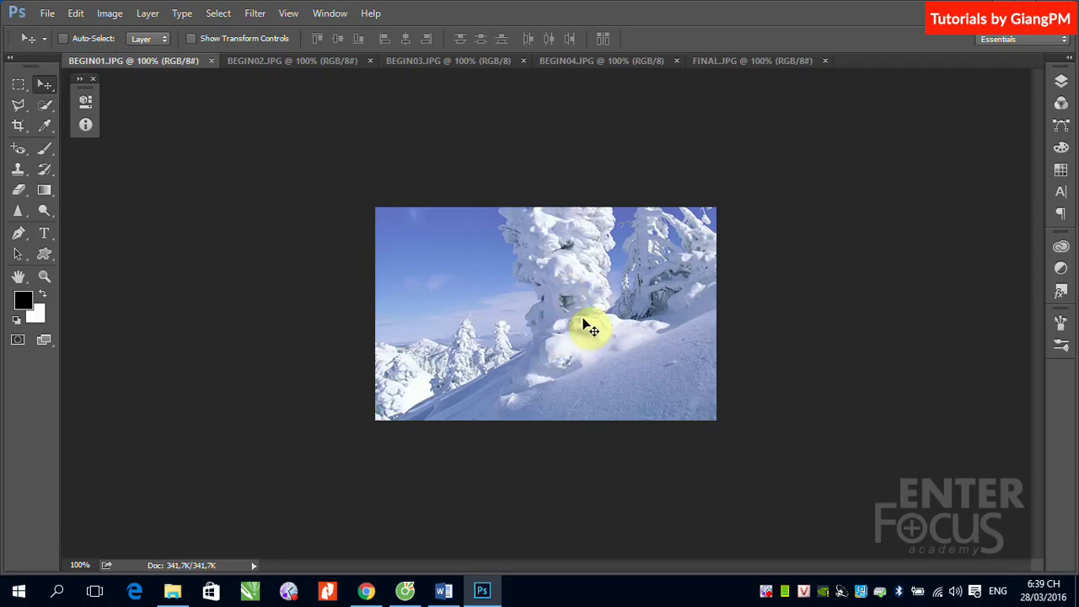
{"action": "left_click", "coordinate": [724, 67]}
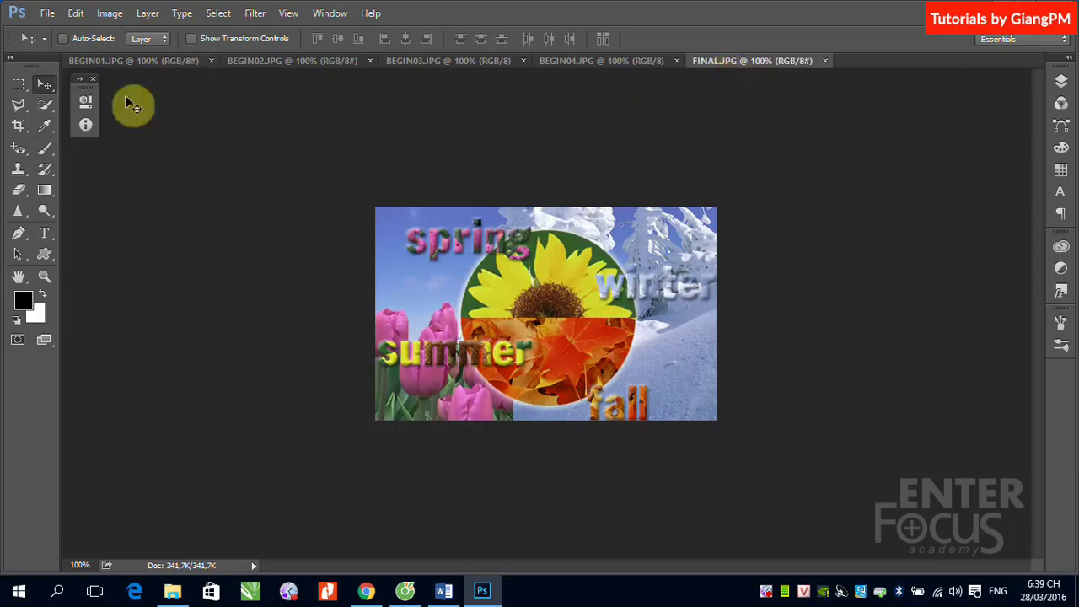
{"action": "left_click", "coordinate": [267, 59]}
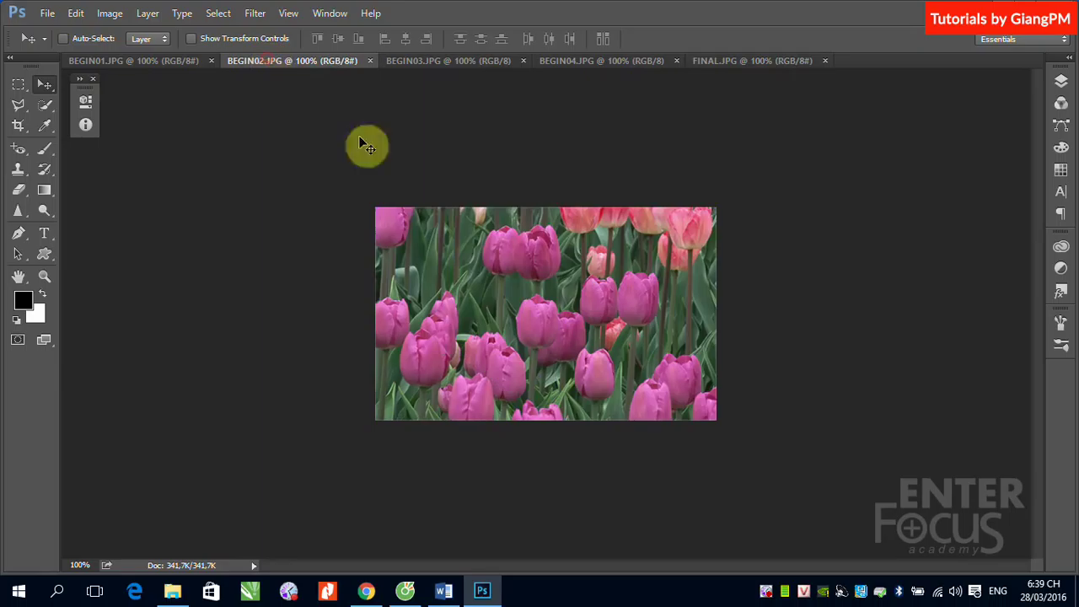
{"action": "left_click", "coordinate": [462, 59]}
{"action": "left_click", "coordinate": [582, 63]}
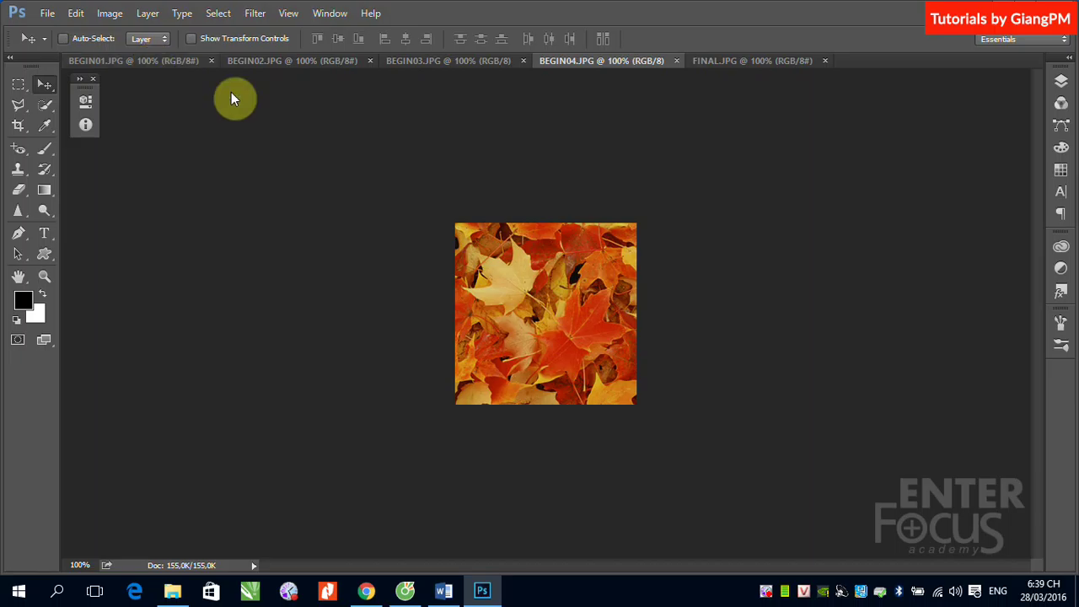
- Select all of the leaves image and drag it into BEGIN01 as Layer 1, then view FINAL.JPG
{"action": "key", "text": "ctrl"}
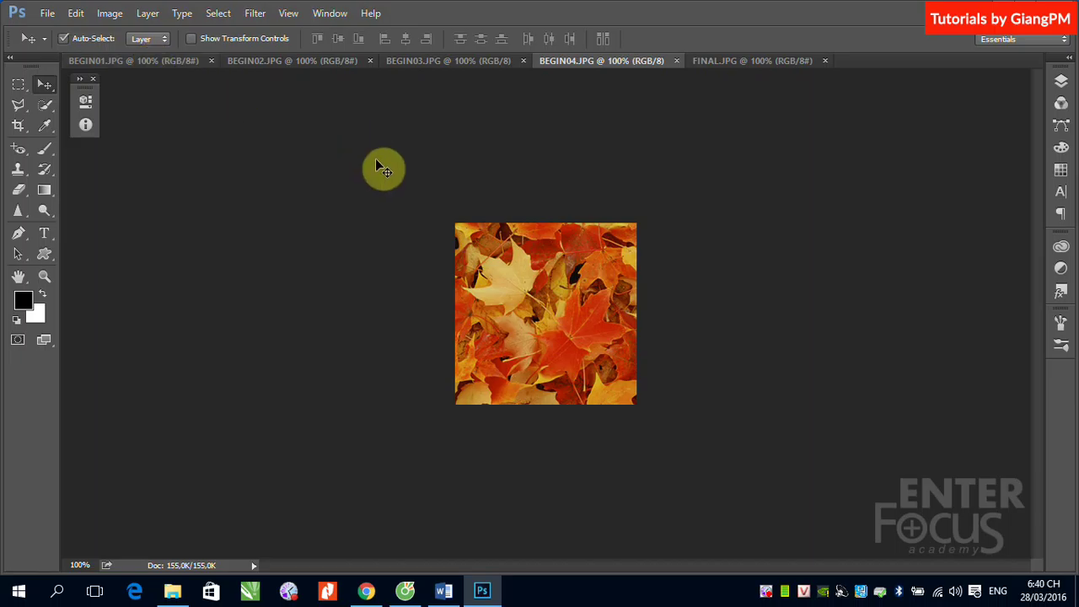
{"action": "key", "text": "ctrl+a"}
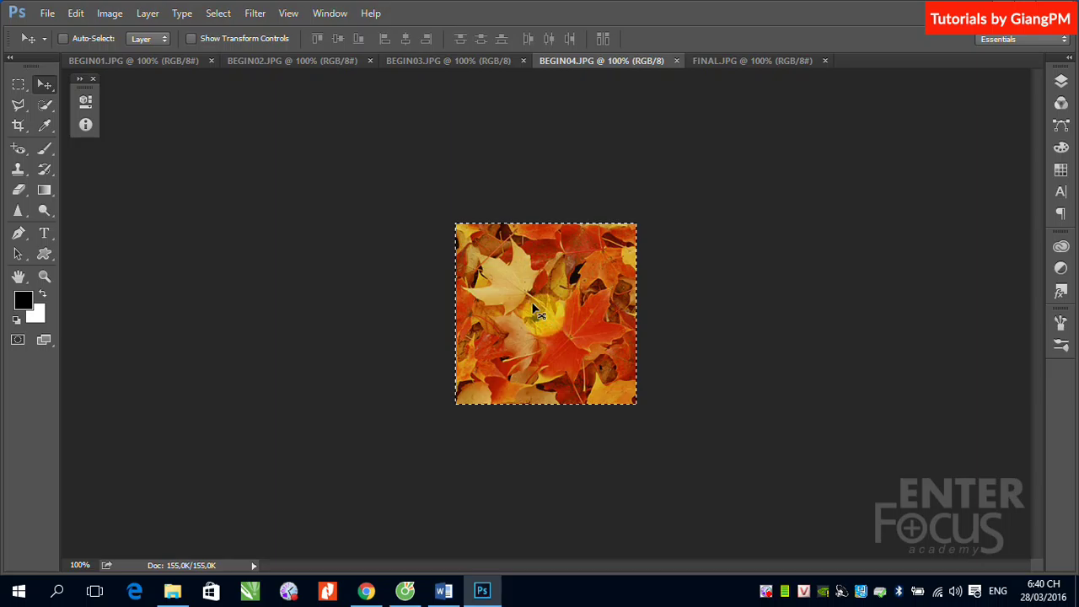
{"action": "left_click_drag", "start_coordinate": [534, 309], "coordinate": [143, 193]}
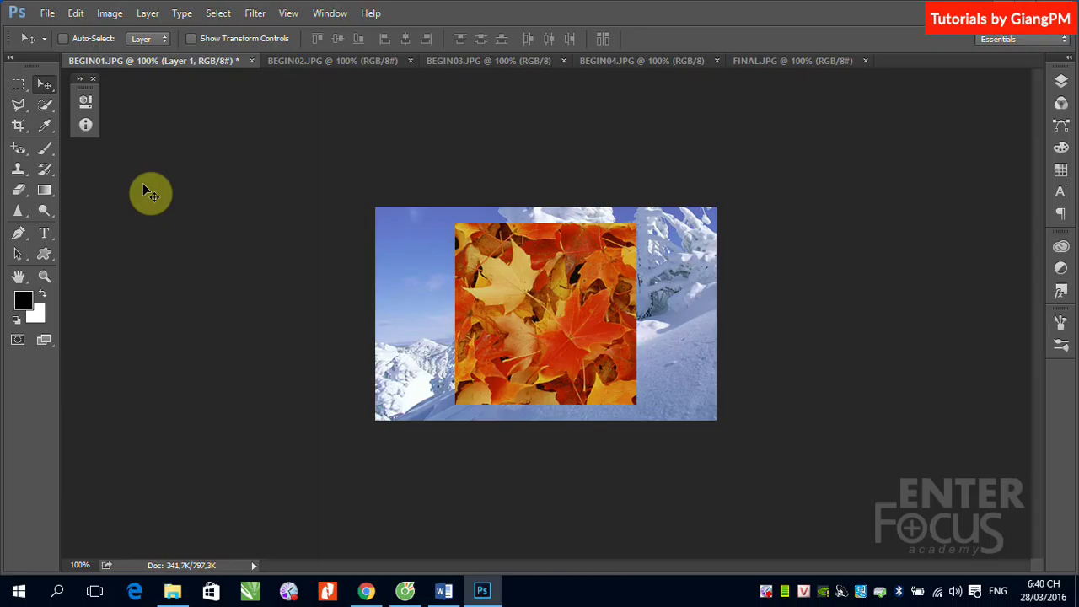
{"action": "left_click", "coordinate": [807, 61]}
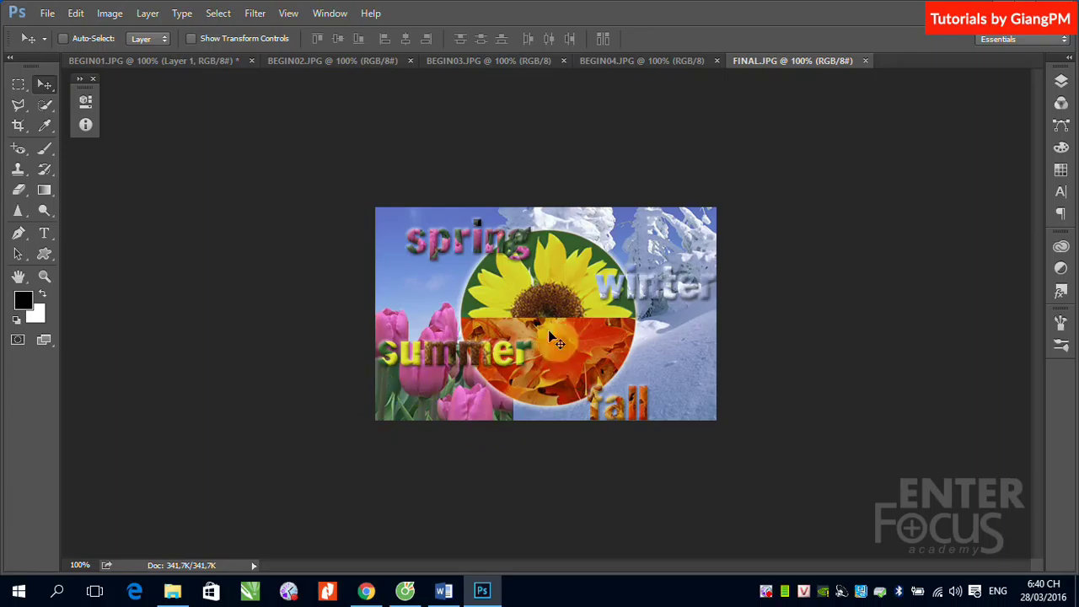
{"action": "right_click", "coordinate": [767, 597]}
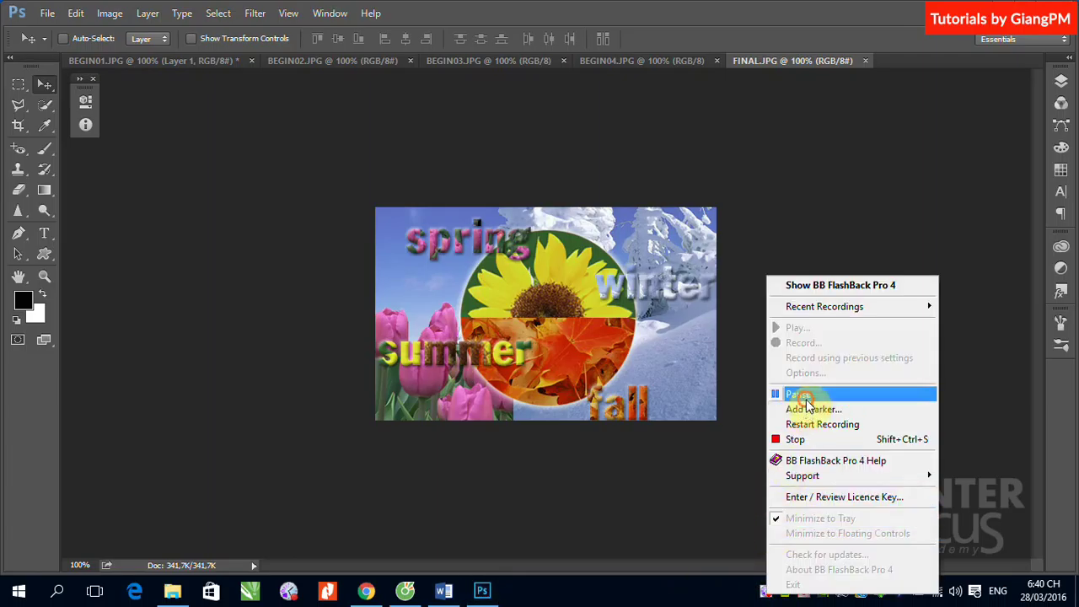
{"action": "left_click", "coordinate": [797, 394]}
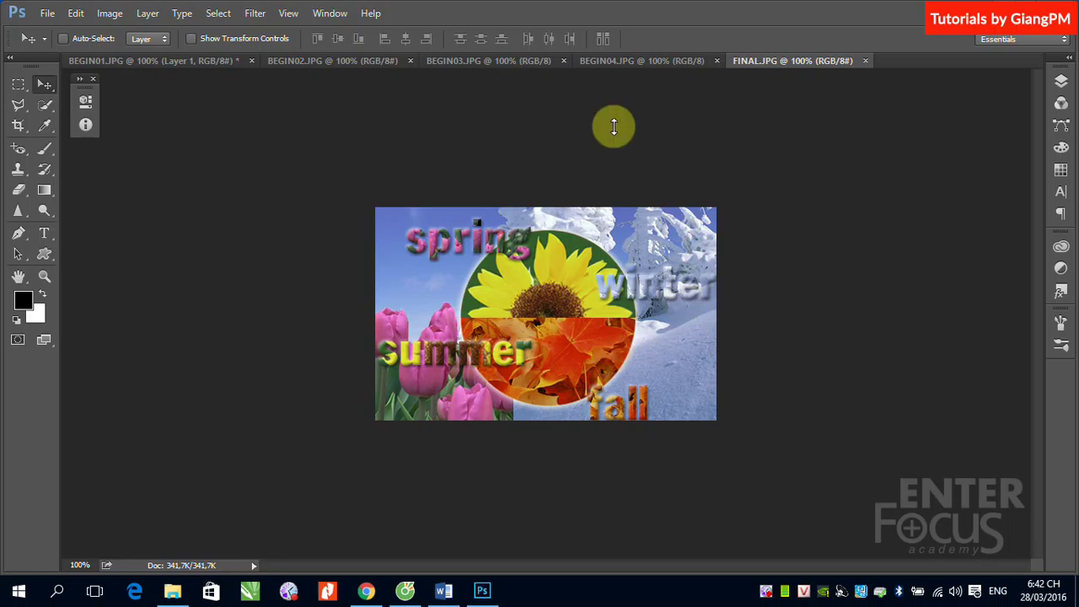
- Draw a circular elliptical selection on the leaves image BEGIN04
{"action": "left_click", "coordinate": [633, 59]}
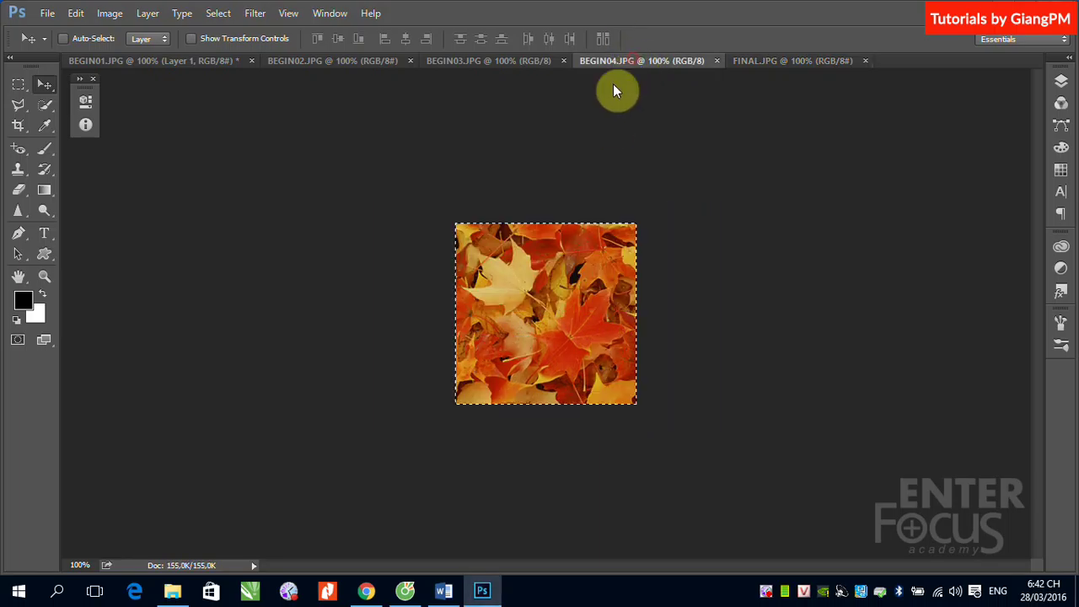
{"action": "left_click", "coordinate": [19, 84]}
{"action": "left_click", "coordinate": [64, 97]}
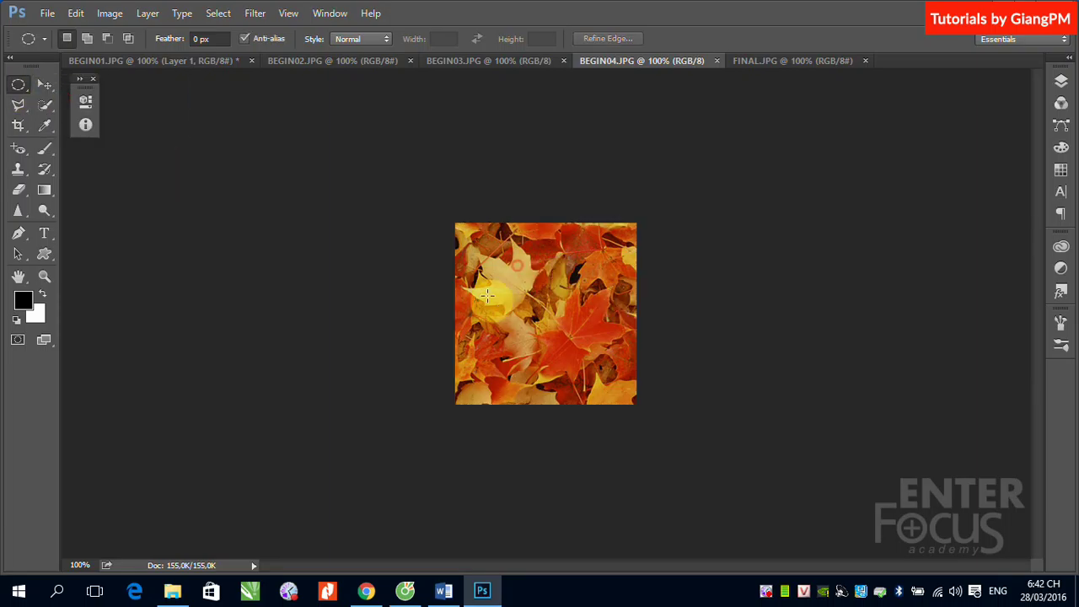
{"action": "mouse_move", "coordinate": [449, 264]}
{"action": "left_mouse_down"}
{"action": "mouse_move", "coordinate": [624, 410]}
{"action": "mouse_move", "coordinate": [619, 284]}
{"action": "mouse_move", "coordinate": [667, 402]}
{"action": "mouse_move", "coordinate": [655, 403]}
{"action": "left_mouse_up"}
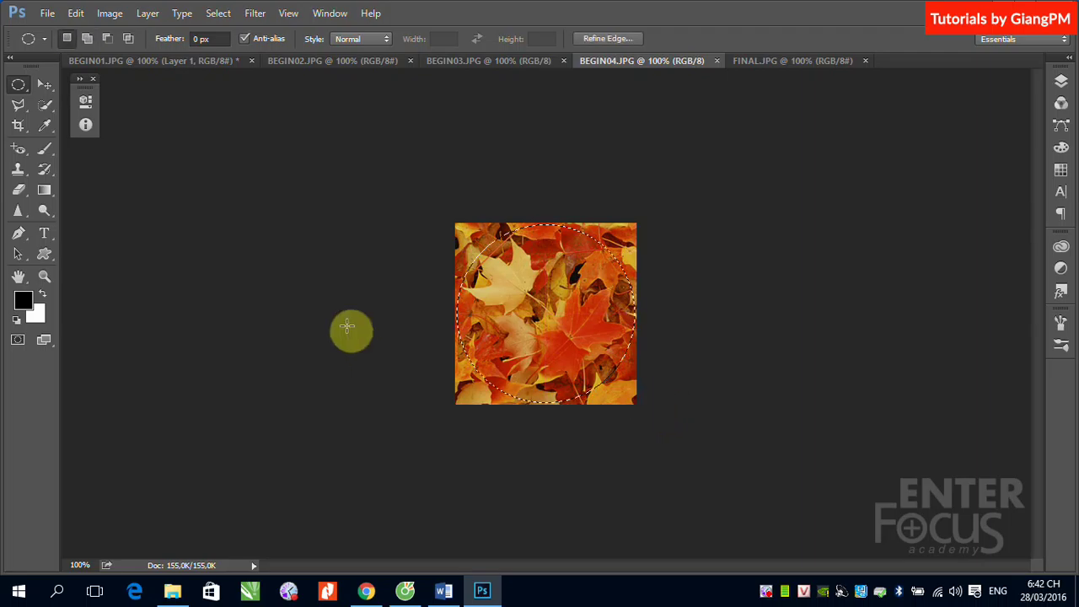
- Subtract the circle's top half with a rectangular marquee, then view the sunflower image
{"action": "left_click", "coordinate": [20, 84]}
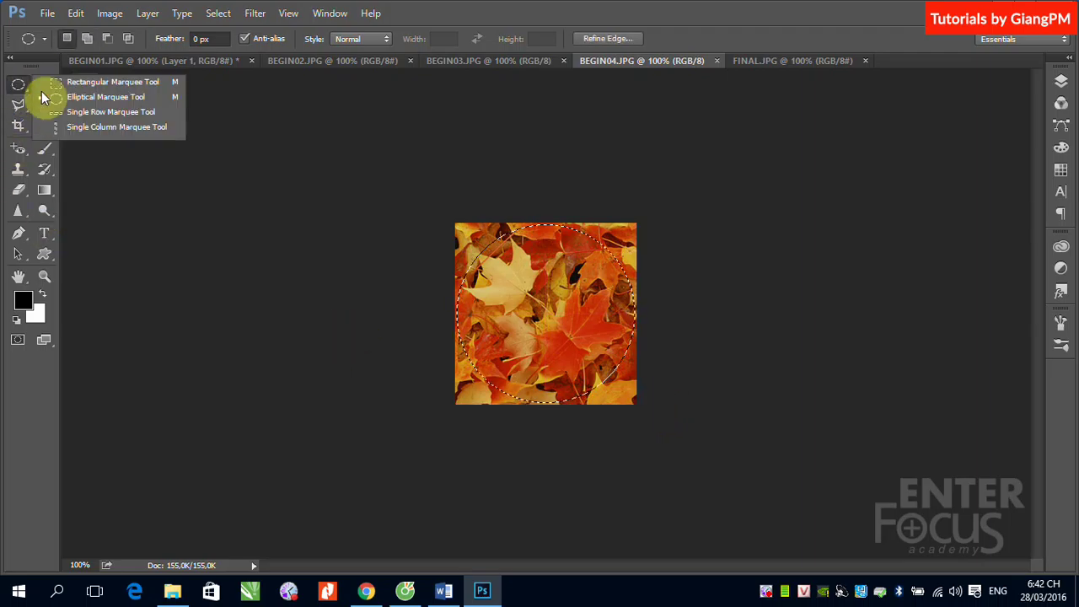
{"action": "left_click", "coordinate": [93, 97]}
{"action": "left_click_drag", "start_coordinate": [407, 213], "coordinate": [695, 320]}
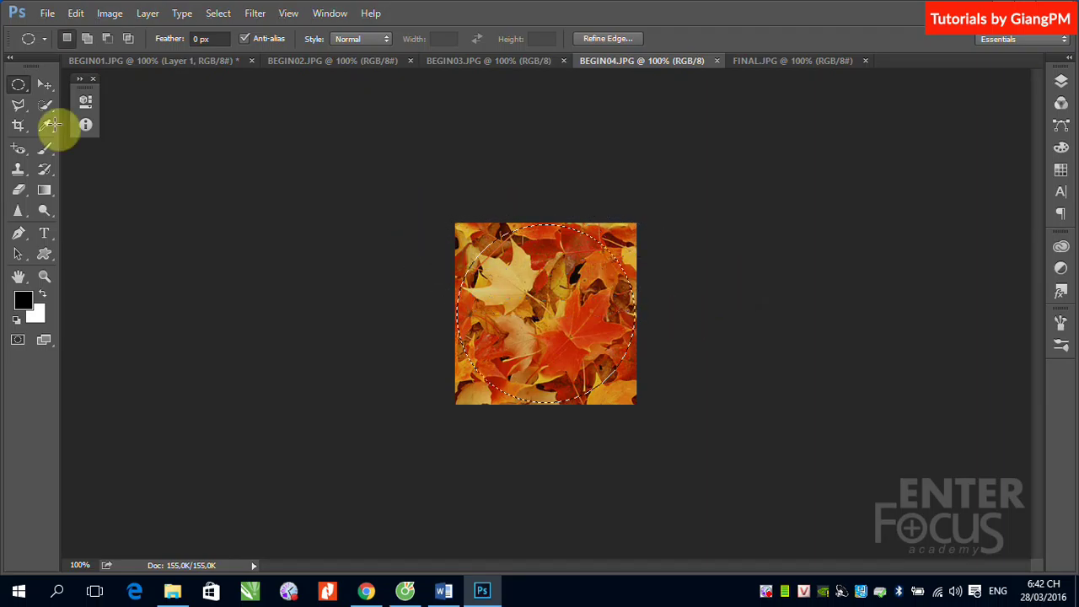
{"action": "key", "text": "ctrl+z"}
{"action": "left_click", "coordinate": [18, 86]}
{"action": "left_click", "coordinate": [110, 82]}
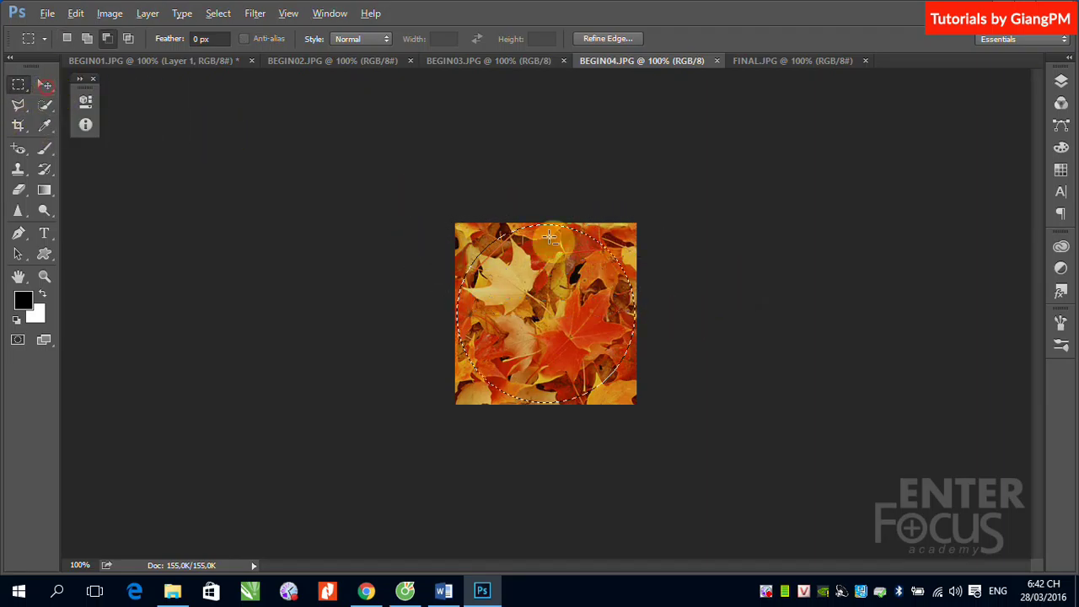
{"action": "left_click_drag", "start_coordinate": [525, 220], "coordinate": [716, 312]}
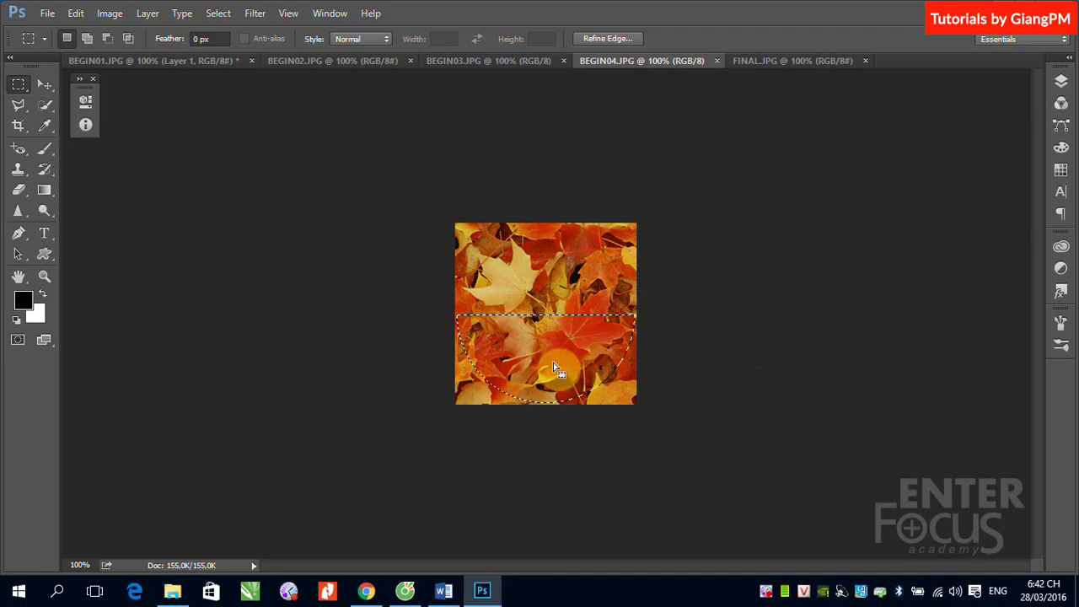
{"action": "left_click", "coordinate": [475, 64]}
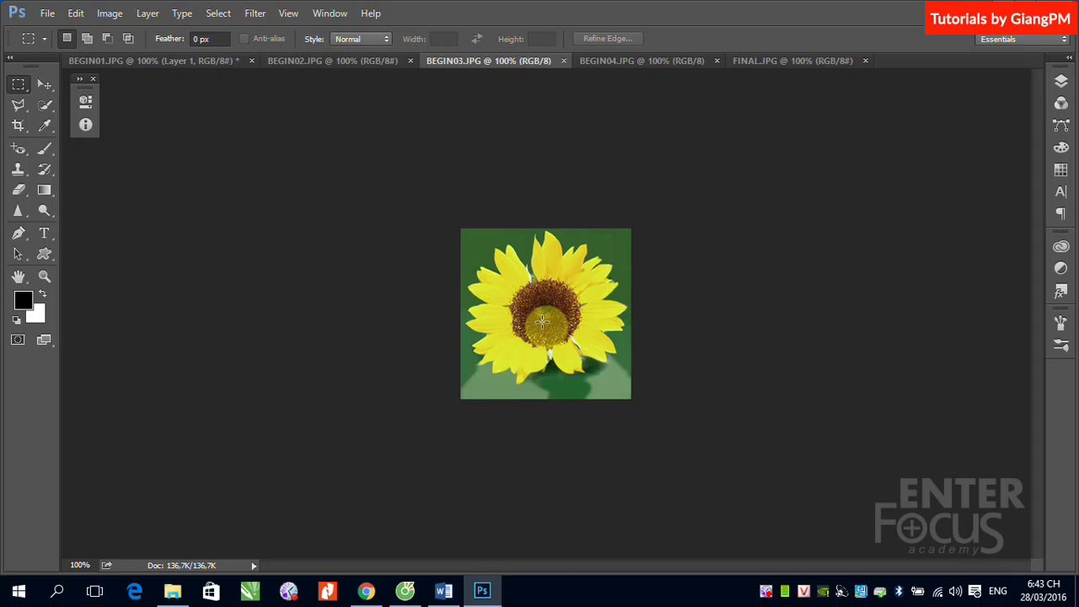
- Select all of BEGIN04, then delete the leaves Layer 1 from BEGIN01 in the Layers panel
{"action": "left_click", "coordinate": [768, 61]}
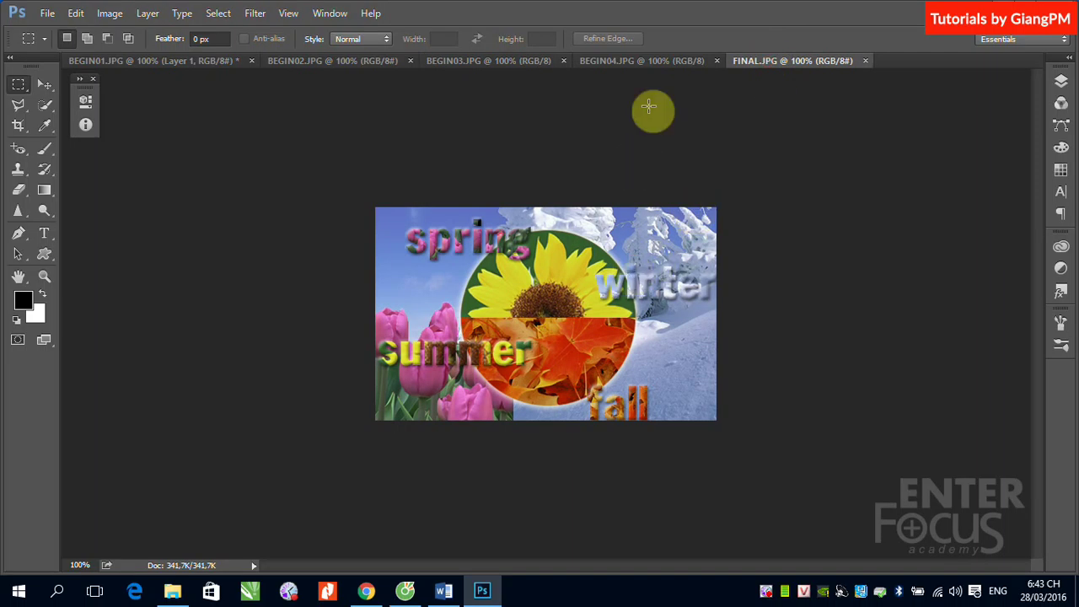
{"action": "left_click", "coordinate": [630, 63]}
{"action": "key", "text": "ctrl+a"}
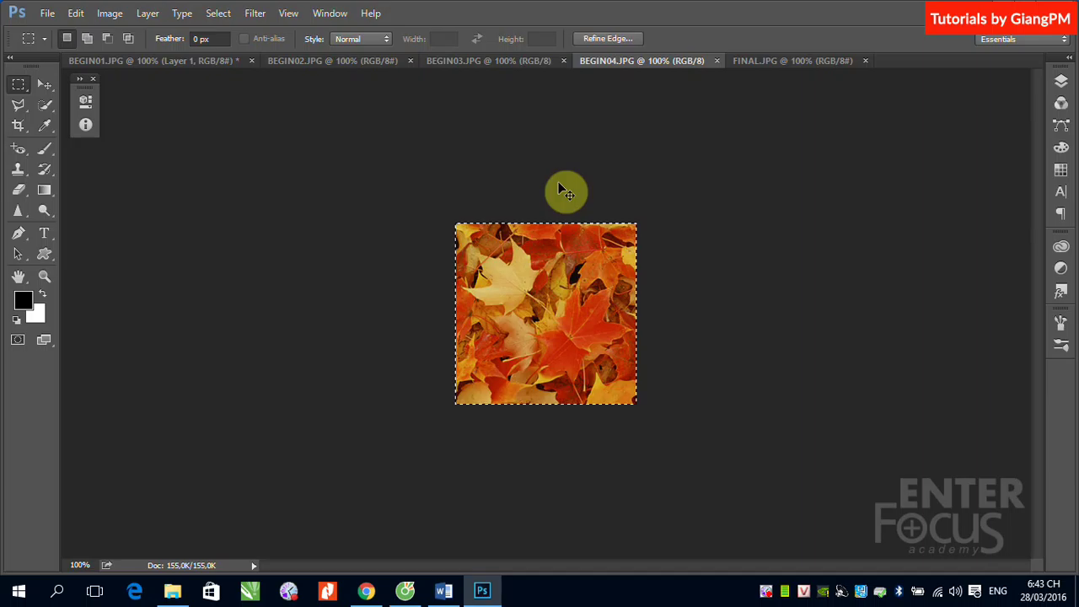
{"action": "left_click", "coordinate": [133, 60]}
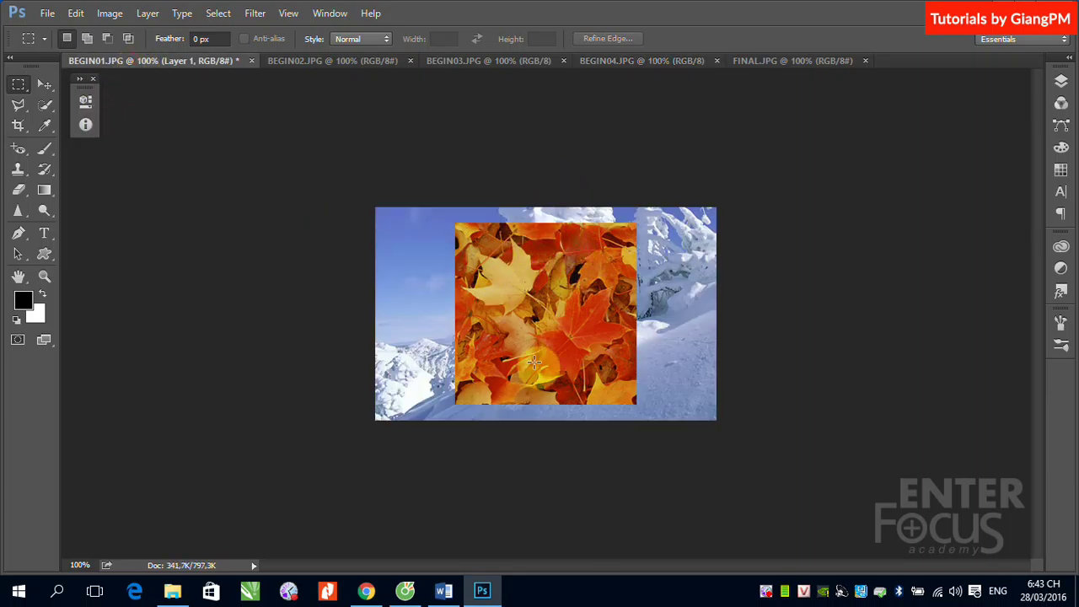
{"action": "left_click", "coordinate": [1061, 82]}
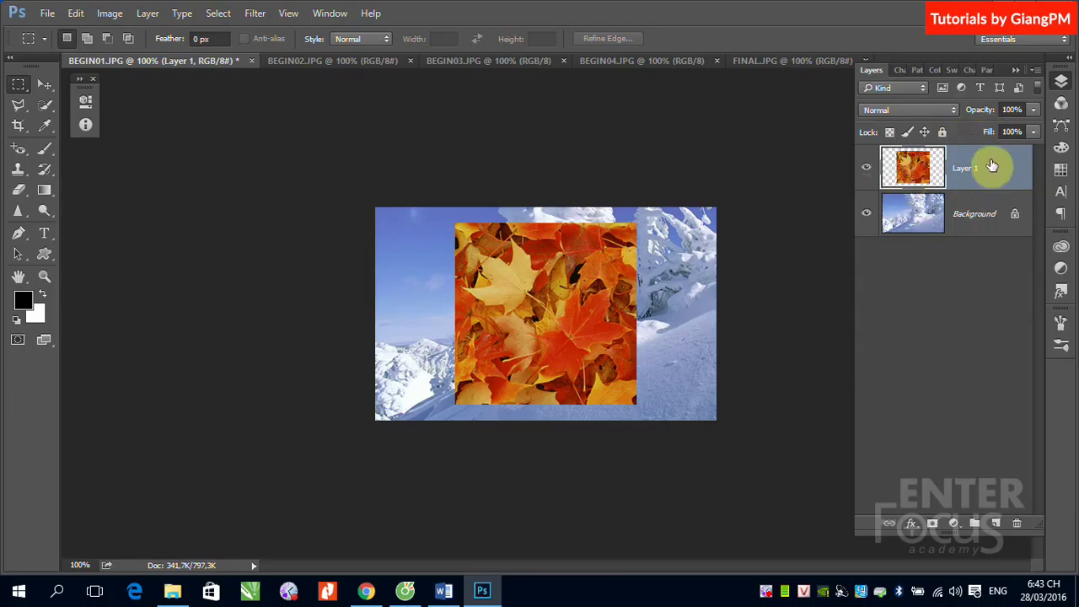
{"action": "left_click_drag", "start_coordinate": [995, 164], "coordinate": [1017, 524]}
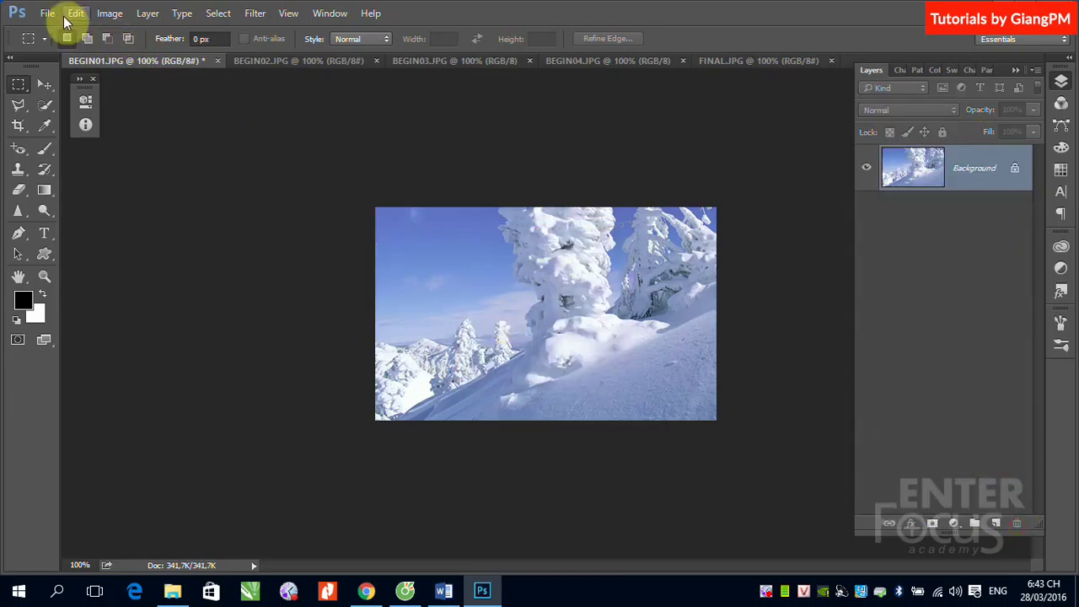
- Draw a circle on BEGIN01 and use Paste Into to place the leaves inside it
{"action": "right_click", "coordinate": [18, 86]}
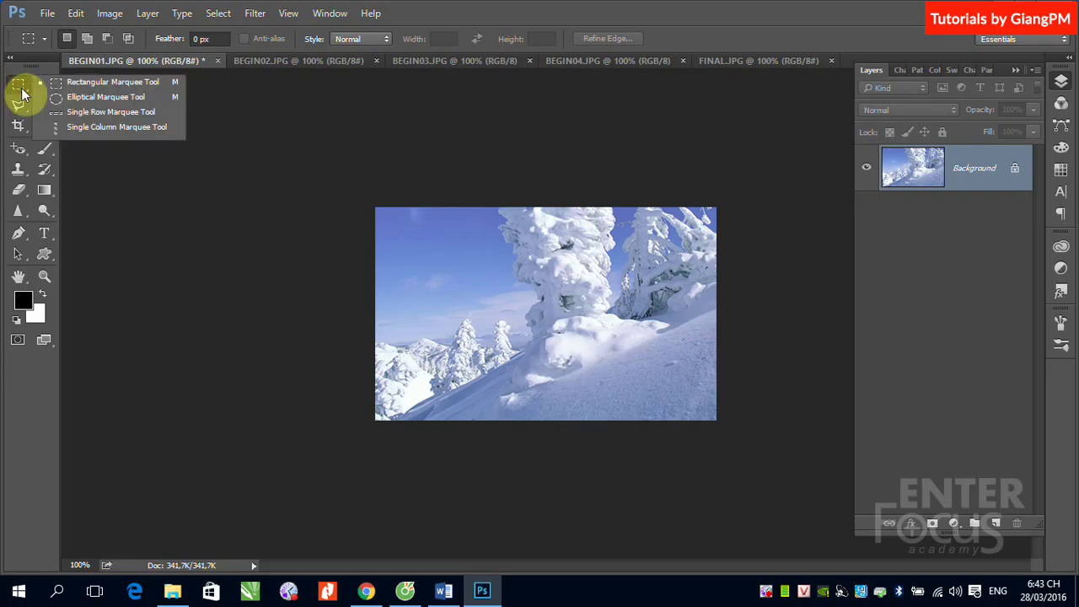
{"action": "left_click", "coordinate": [50, 96]}
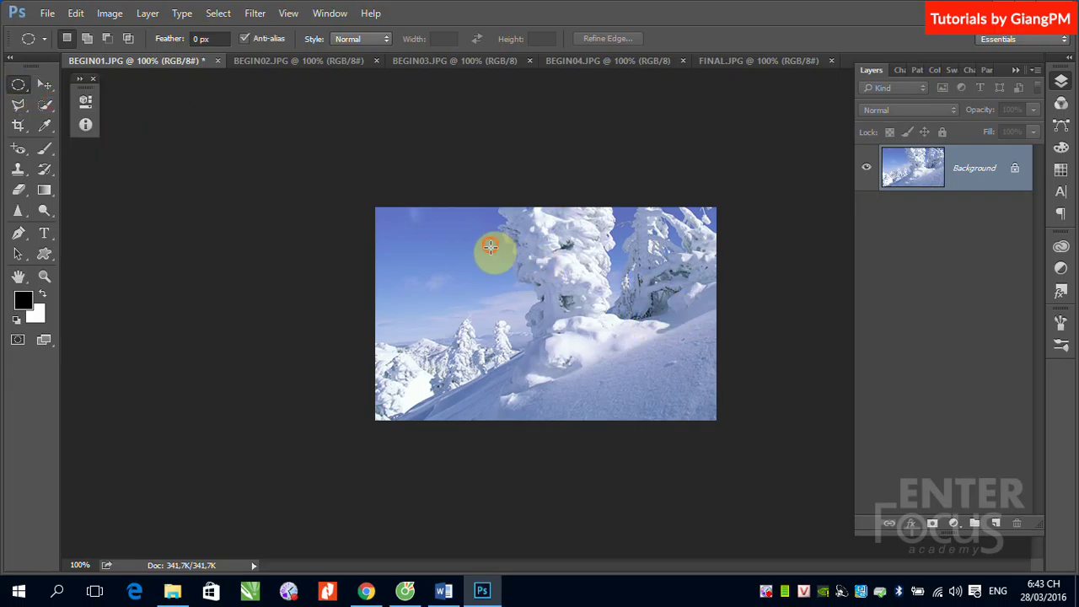
{"action": "mouse_move", "coordinate": [479, 266]}
{"action": "left_mouse_down"}
{"action": "mouse_move", "coordinate": [641, 429]}
{"action": "mouse_move", "coordinate": [632, 421]}
{"action": "left_mouse_up"}
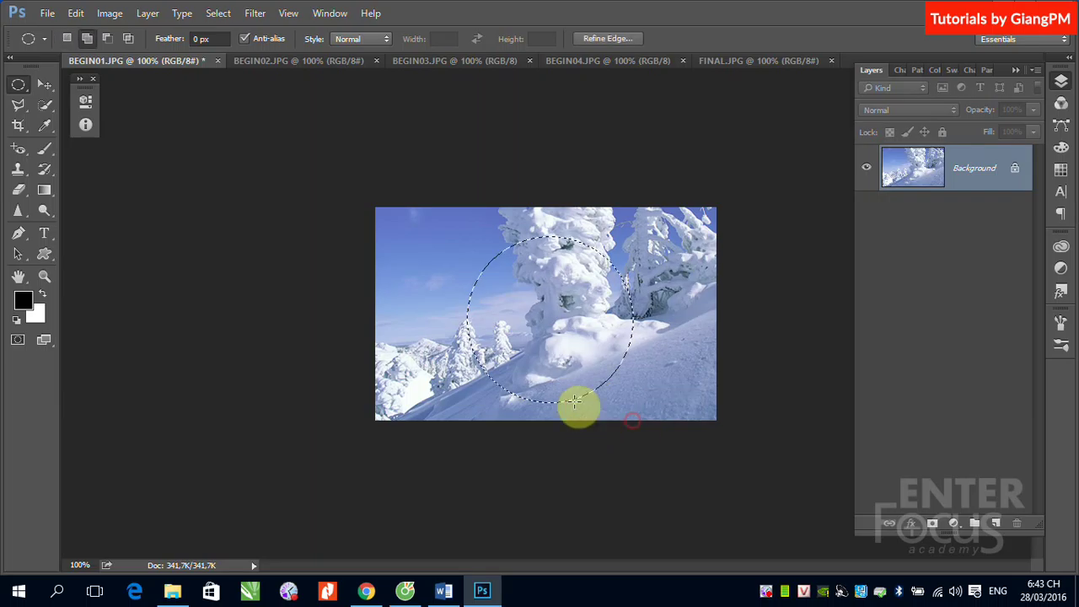
{"action": "left_click", "coordinate": [76, 13]}
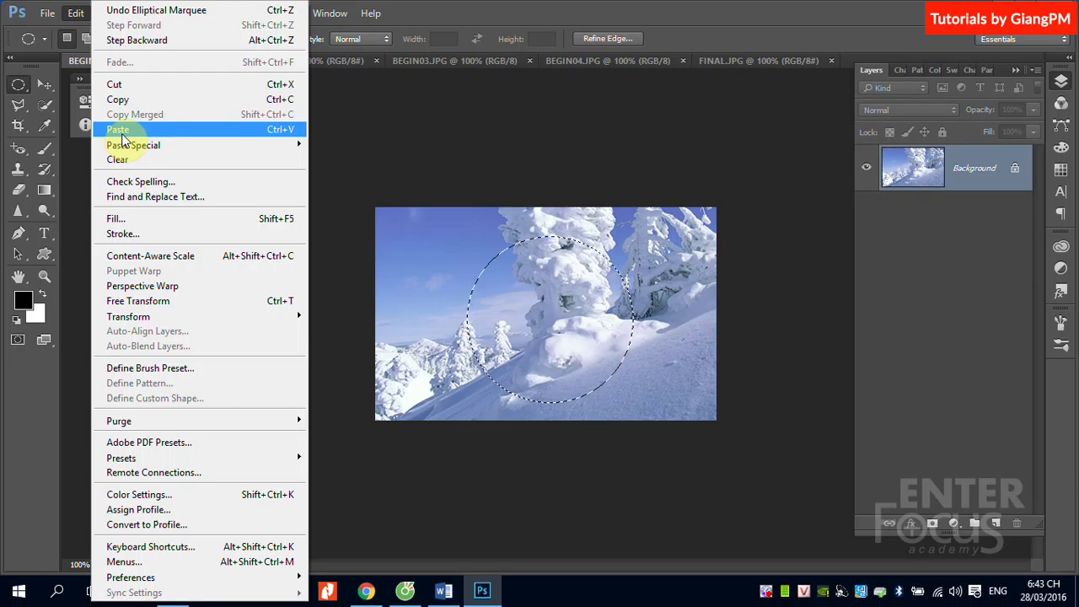
{"action": "mouse_move", "coordinate": [133, 145]}
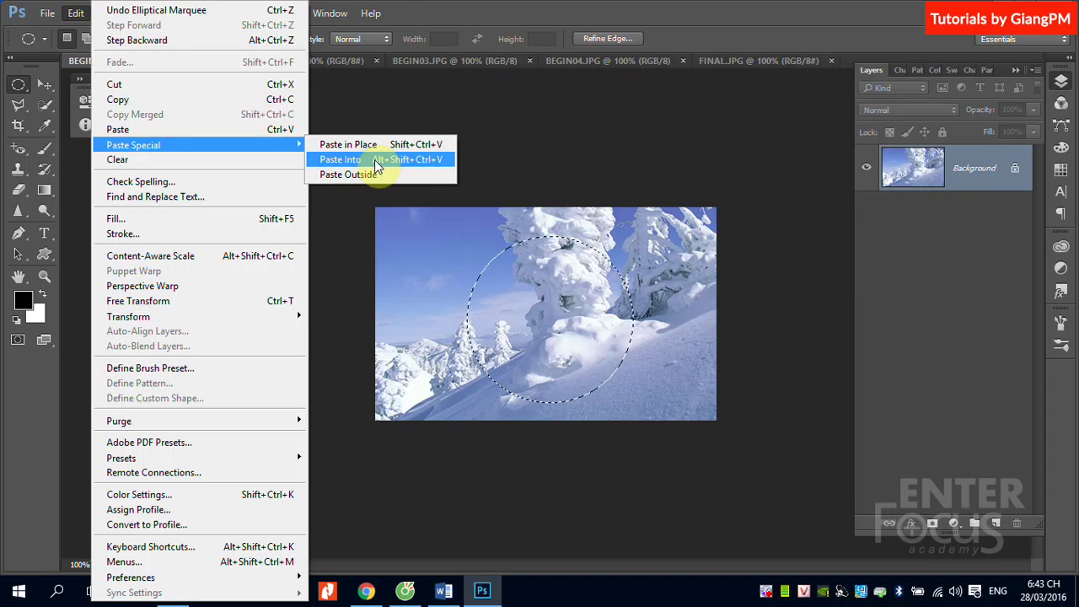
{"action": "left_click", "coordinate": [377, 160]}
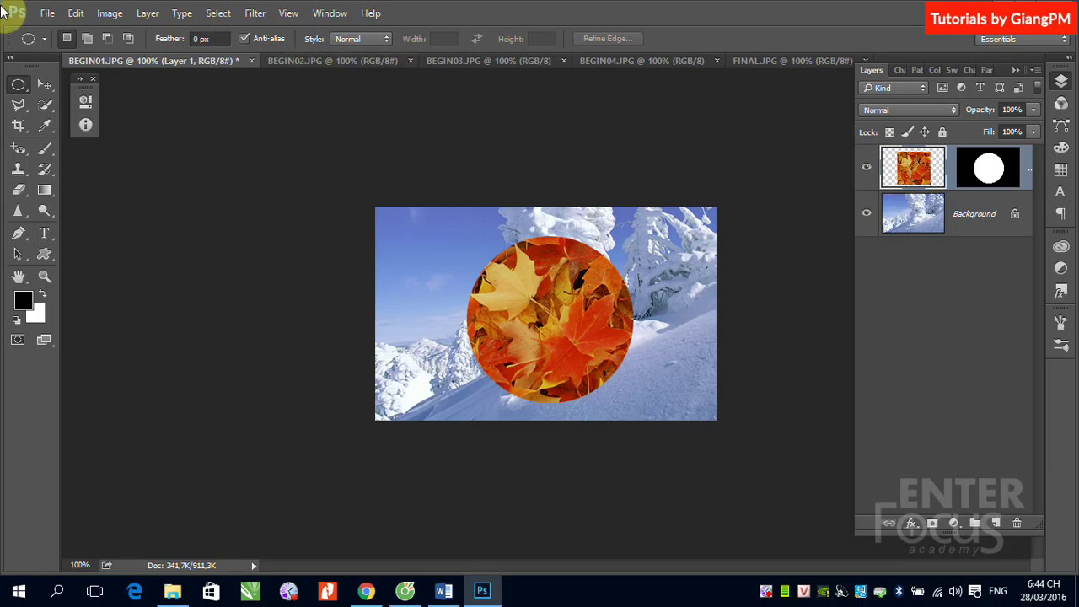
- Unlink the leaf layer from its mask and move the leaves until they fill the circle
{"action": "left_click", "coordinate": [45, 85]}
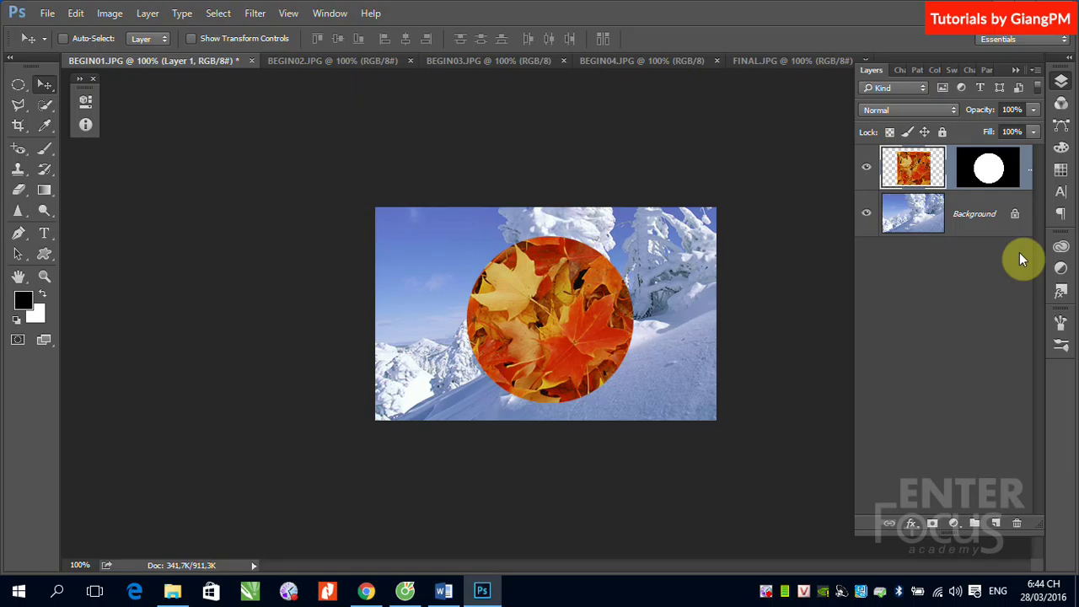
{"action": "left_click", "coordinate": [951, 166]}
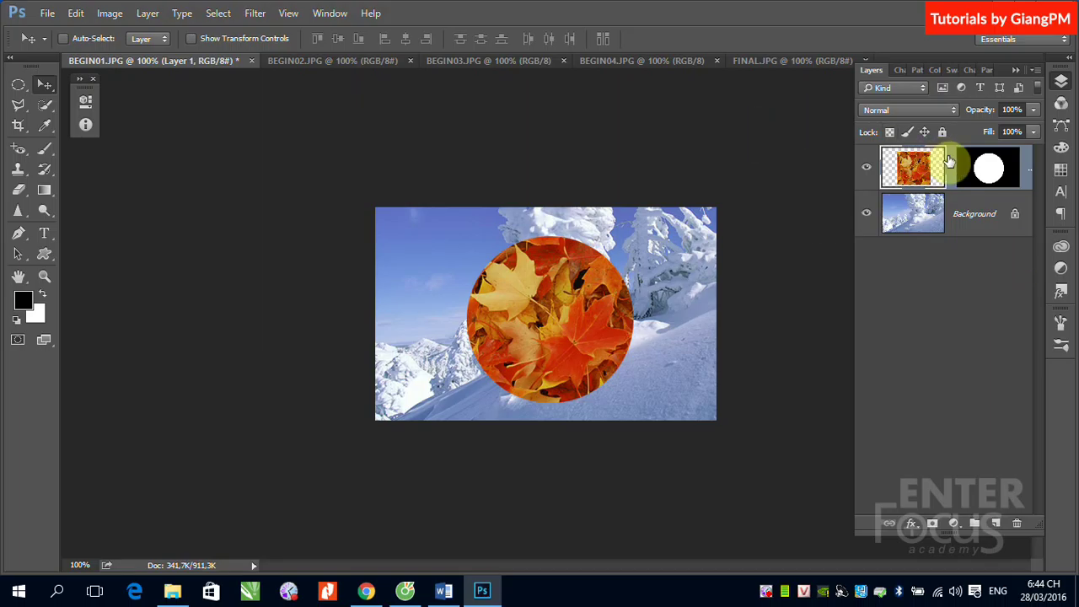
{"action": "left_click_drag", "start_coordinate": [575, 308], "coordinate": [440, 312]}
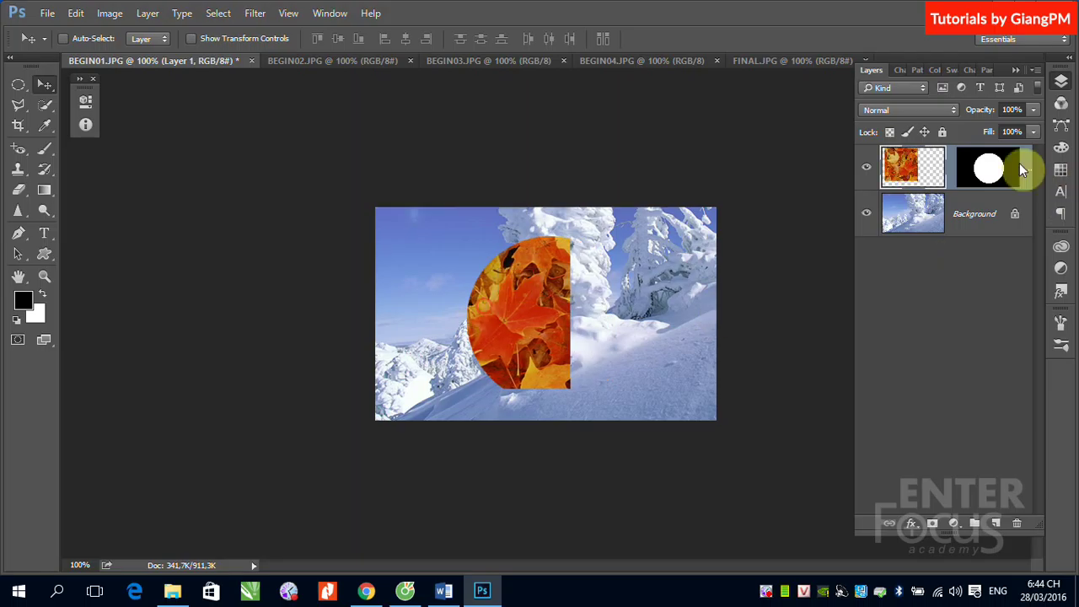
{"action": "left_click", "coordinate": [986, 173]}
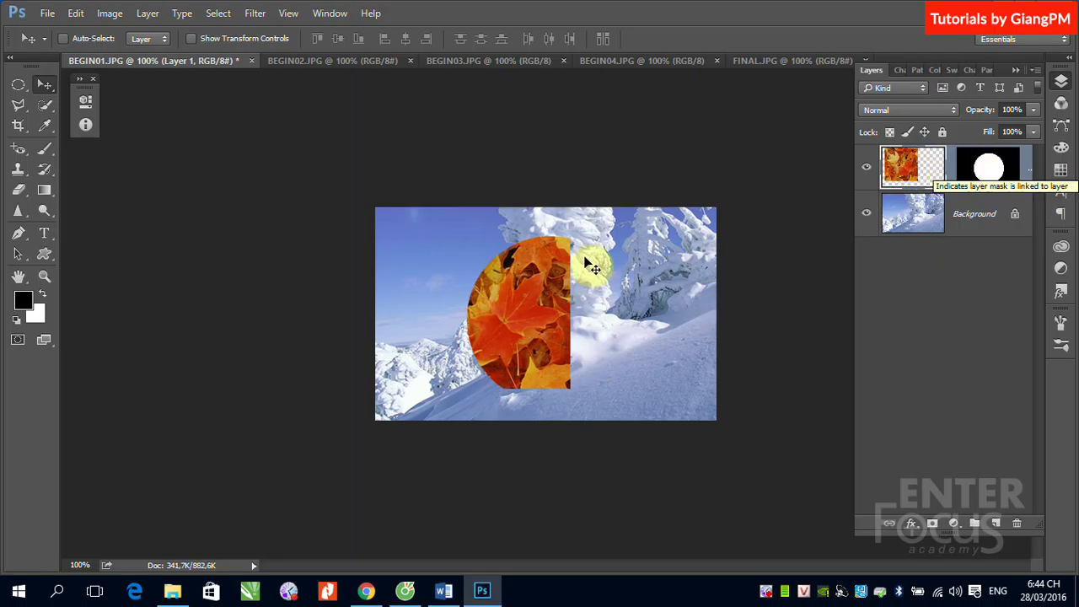
{"action": "mouse_move", "coordinate": [529, 321]}
{"action": "left_mouse_down"}
{"action": "mouse_move", "coordinate": [649, 328]}
{"action": "mouse_move", "coordinate": [542, 333]}
{"action": "mouse_move", "coordinate": [618, 336]}
{"action": "mouse_move", "coordinate": [544, 373]}
{"action": "left_mouse_up"}
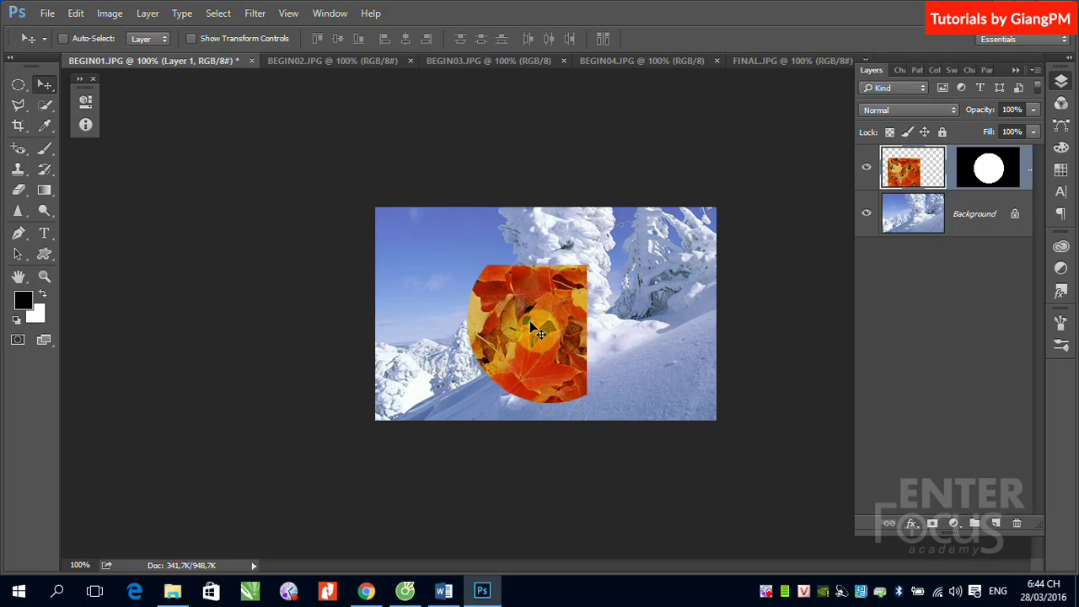
{"action": "mouse_move", "coordinate": [523, 327]}
{"action": "left_mouse_down"}
{"action": "mouse_move", "coordinate": [600, 284]}
{"action": "mouse_move", "coordinate": [587, 287]}
{"action": "left_mouse_up"}
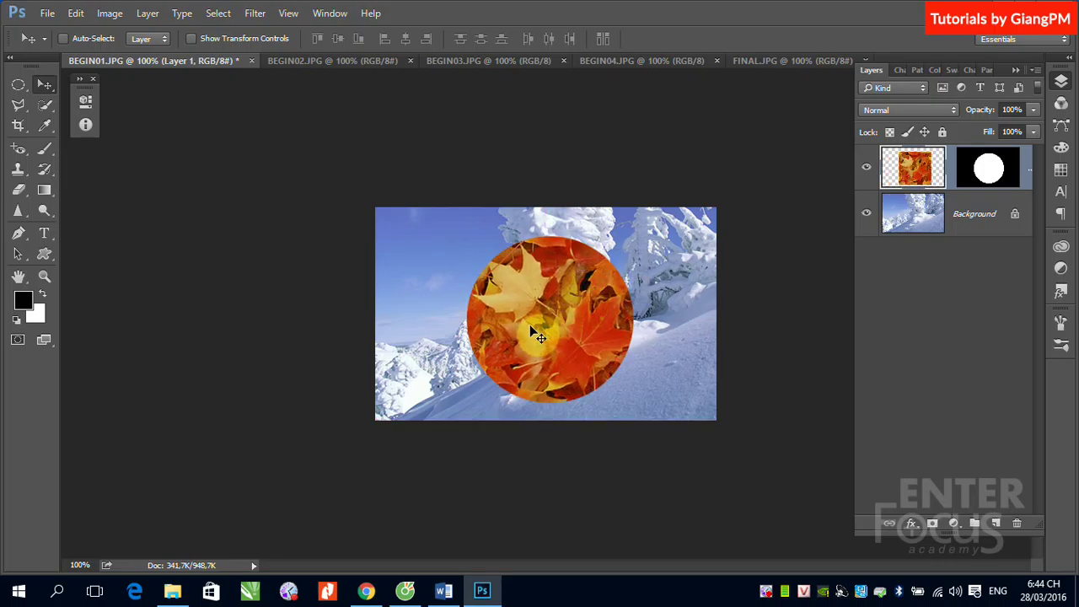
{"action": "left_click", "coordinate": [473, 60]}
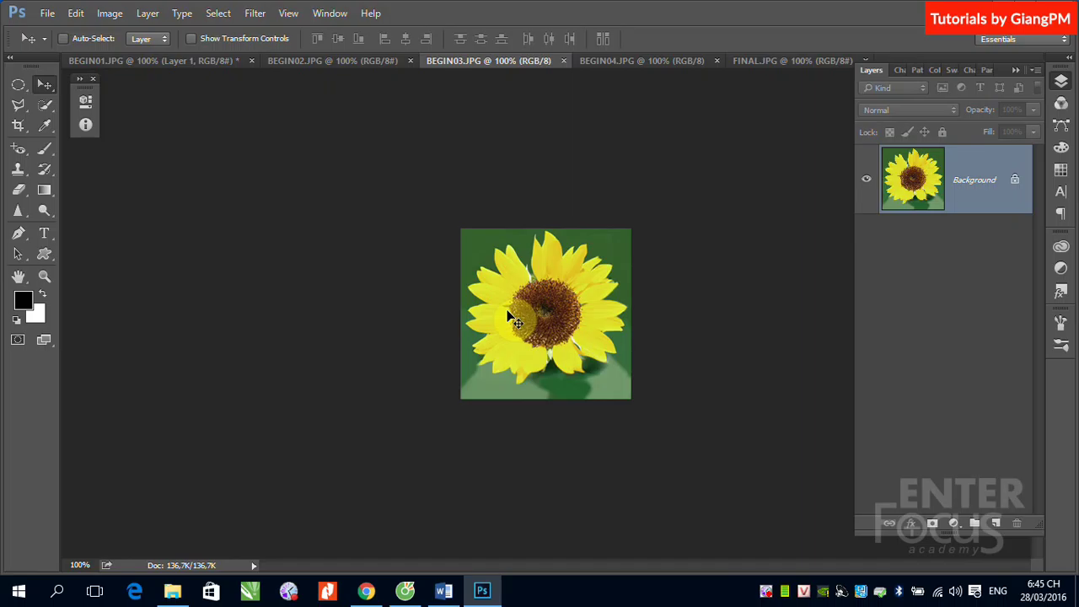
- Copy the whole sunflower image and Paste Into the loaded circle-mask selection on BEGIN01
{"action": "key", "text": "ctrl+a"}
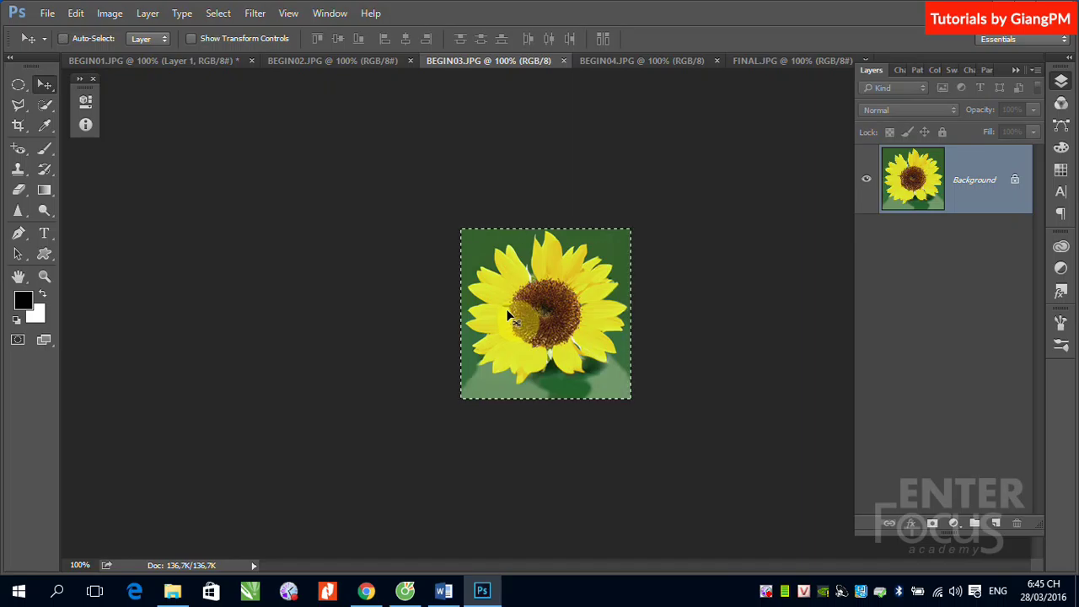
{"action": "left_click", "coordinate": [148, 61]}
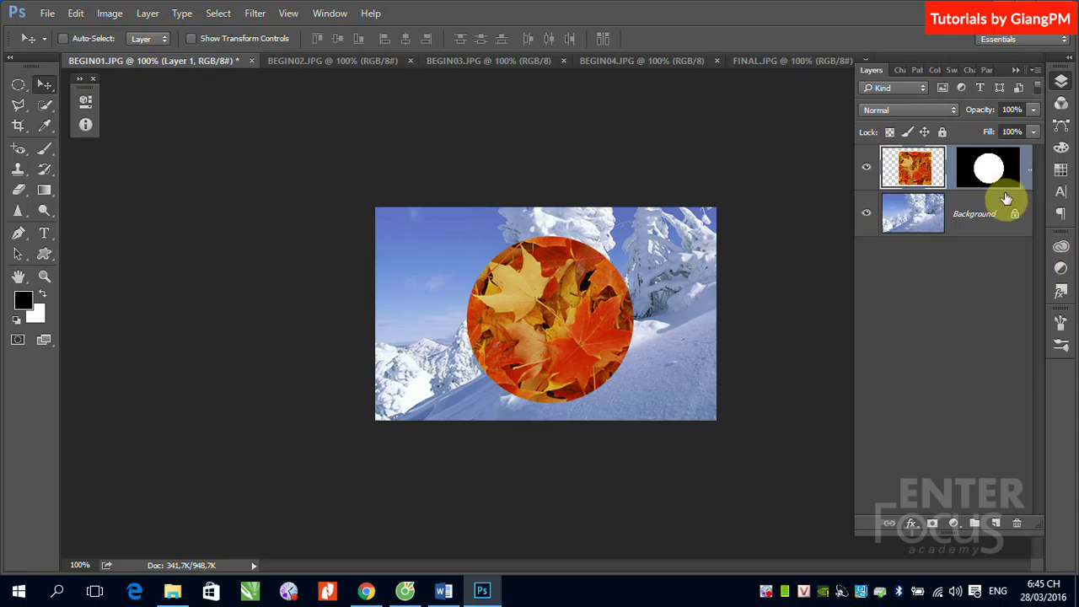
{"action": "left_click_drag", "start_coordinate": [1001, 197], "coordinate": [993, 182]}
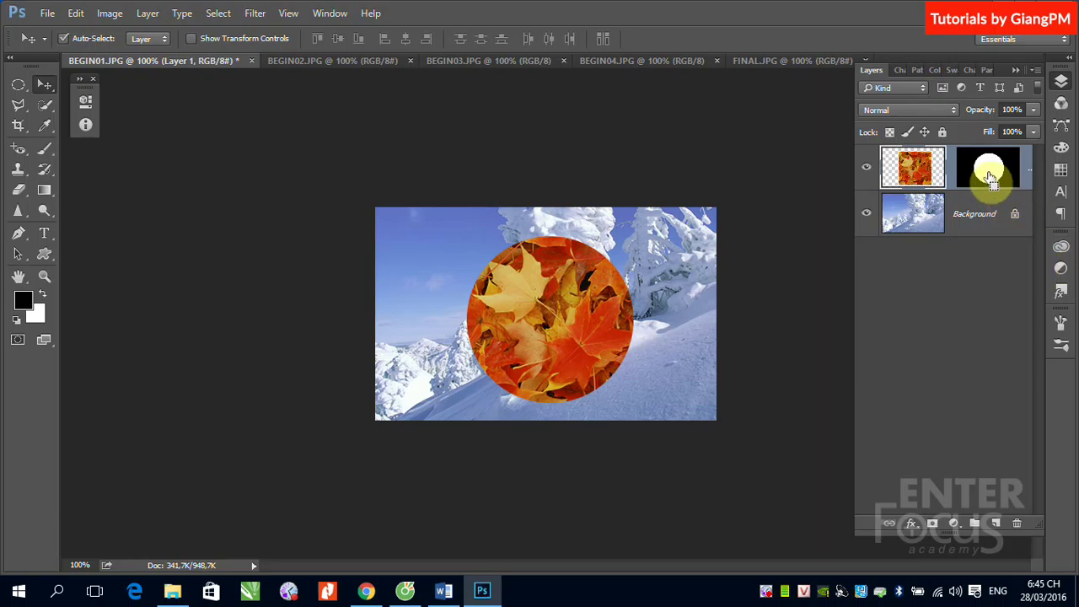
{"action": "left_click", "coordinate": [992, 180], "text": "ctrl"}
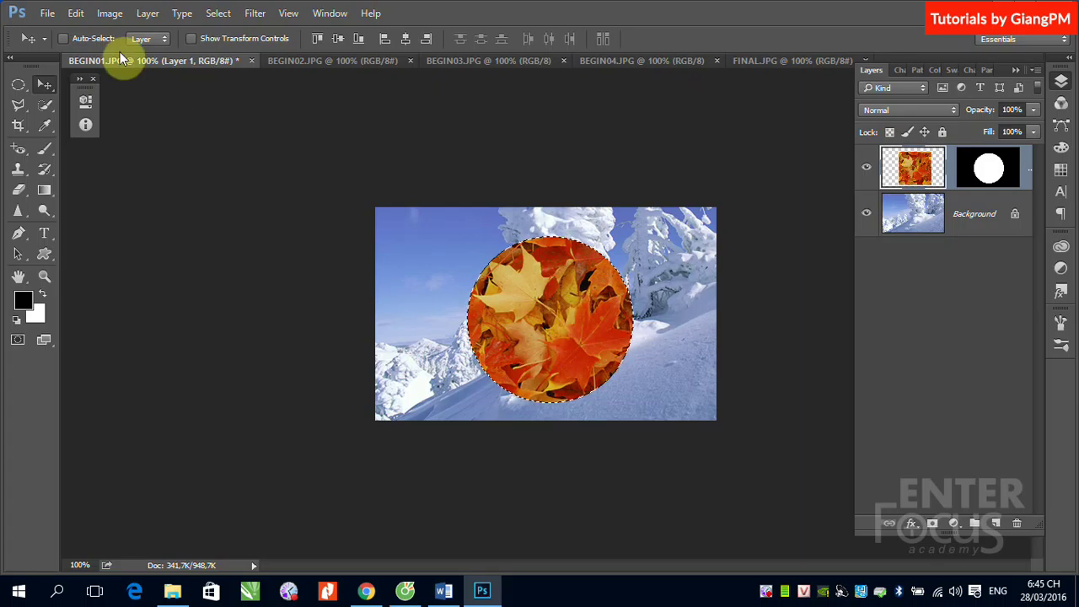
{"action": "left_click", "coordinate": [74, 15]}
{"action": "mouse_move", "coordinate": [133, 145]}
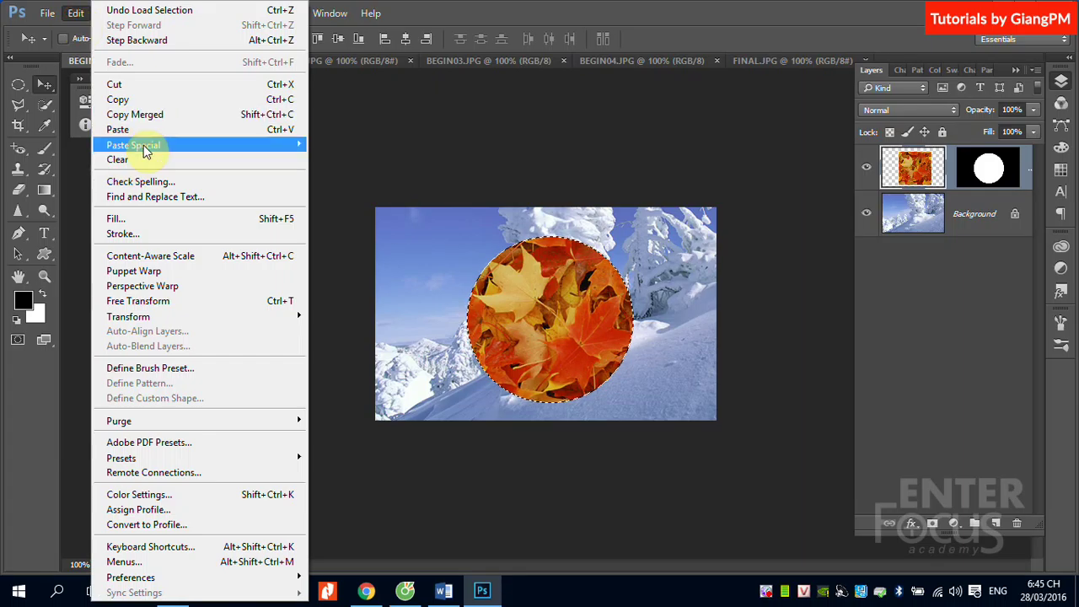
{"action": "left_click", "coordinate": [380, 160]}
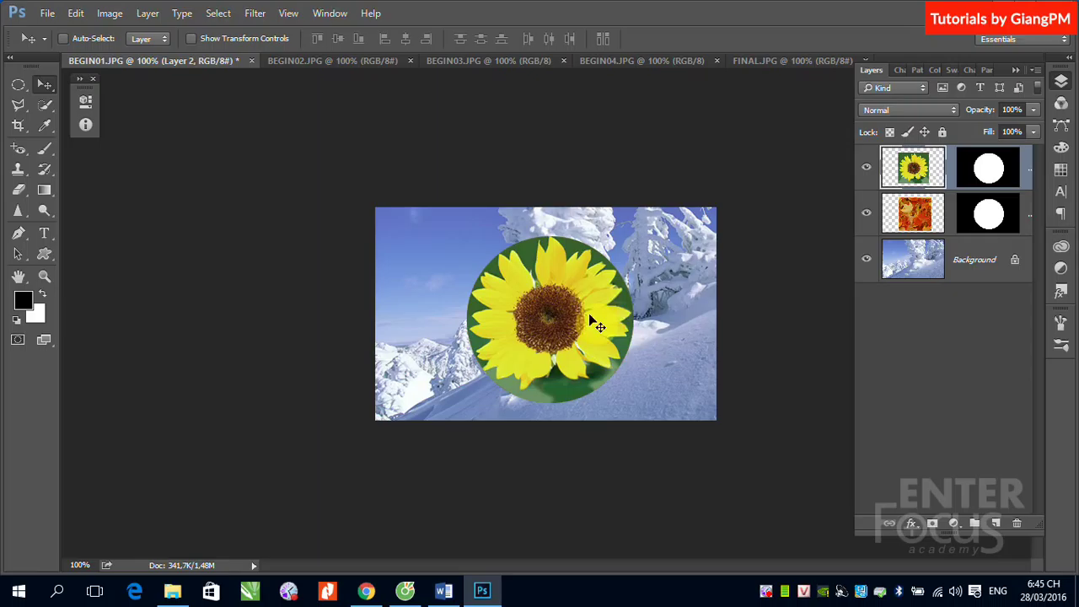
{"action": "left_click_drag", "start_coordinate": [560, 305], "coordinate": [563, 311]}
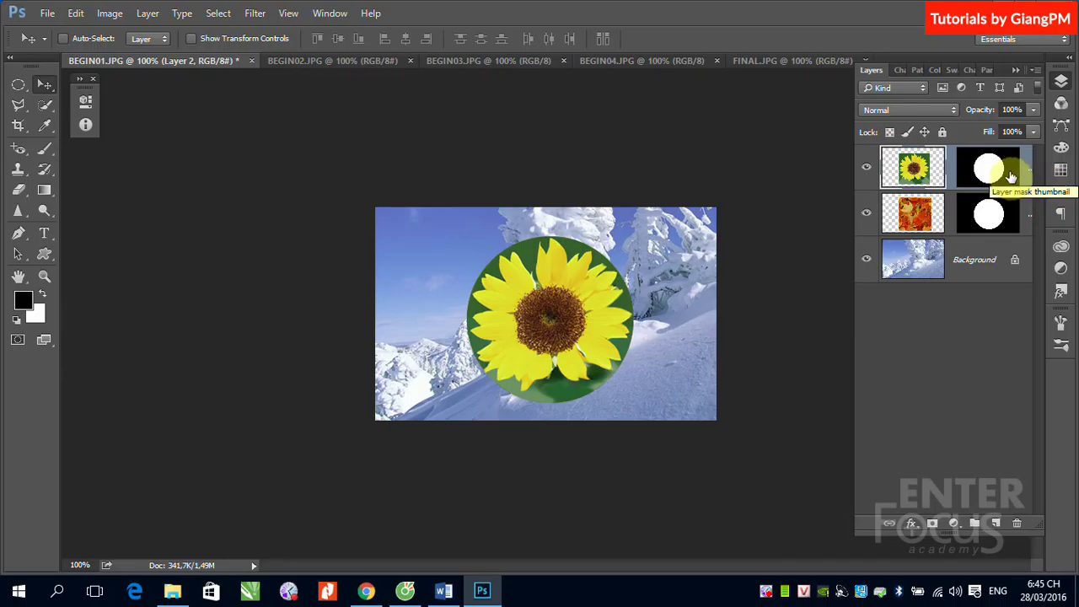
{"action": "left_click", "coordinate": [983, 170]}
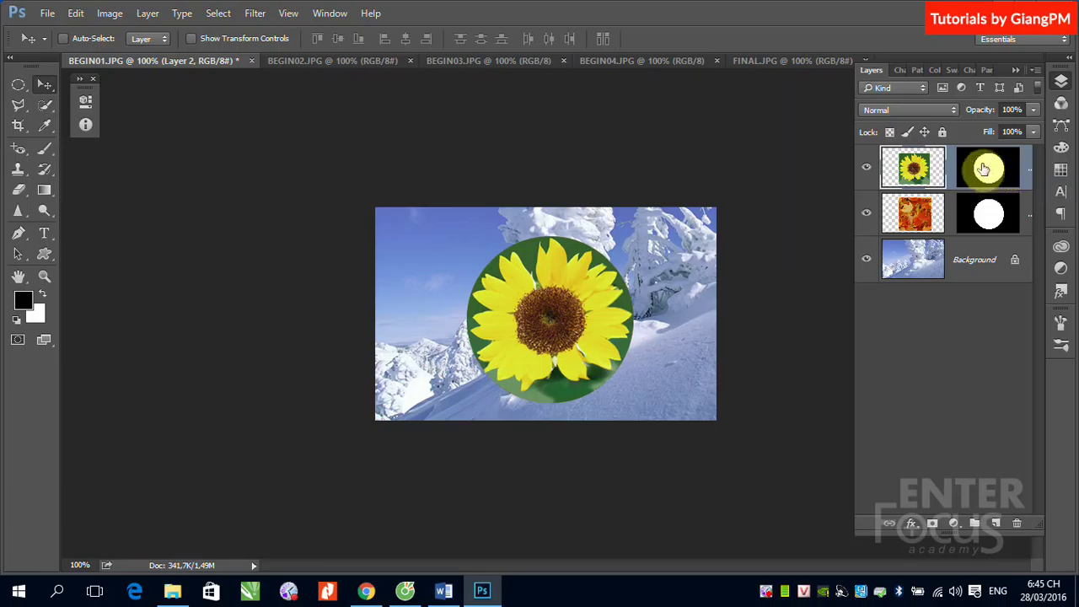
{"action": "left_click_drag", "start_coordinate": [983, 170], "coordinate": [997, 169]}
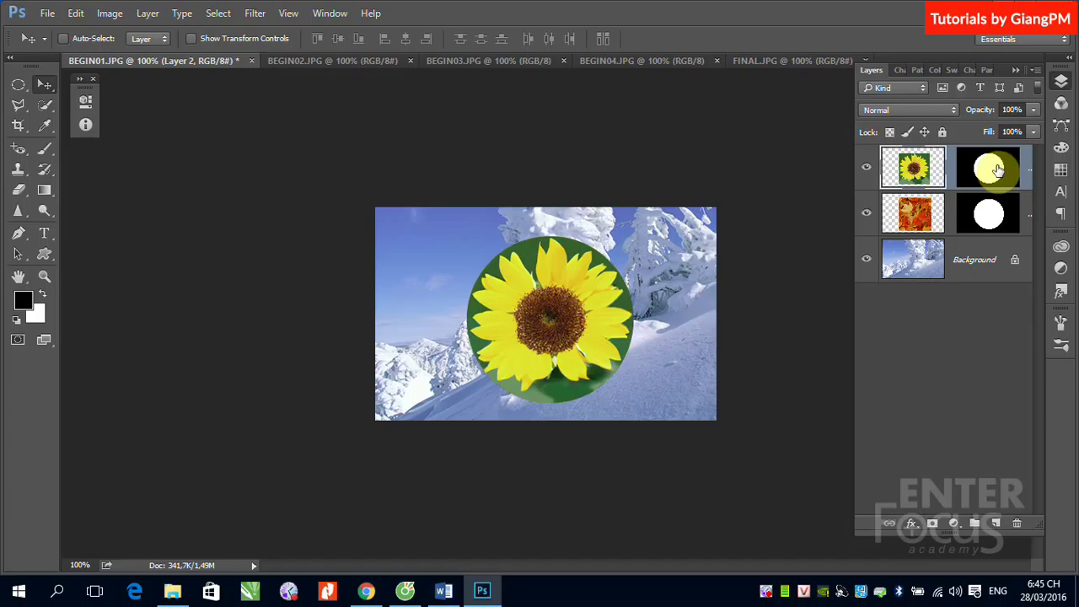
{"action": "left_click_drag", "start_coordinate": [18, 85], "coordinate": [59, 91]}
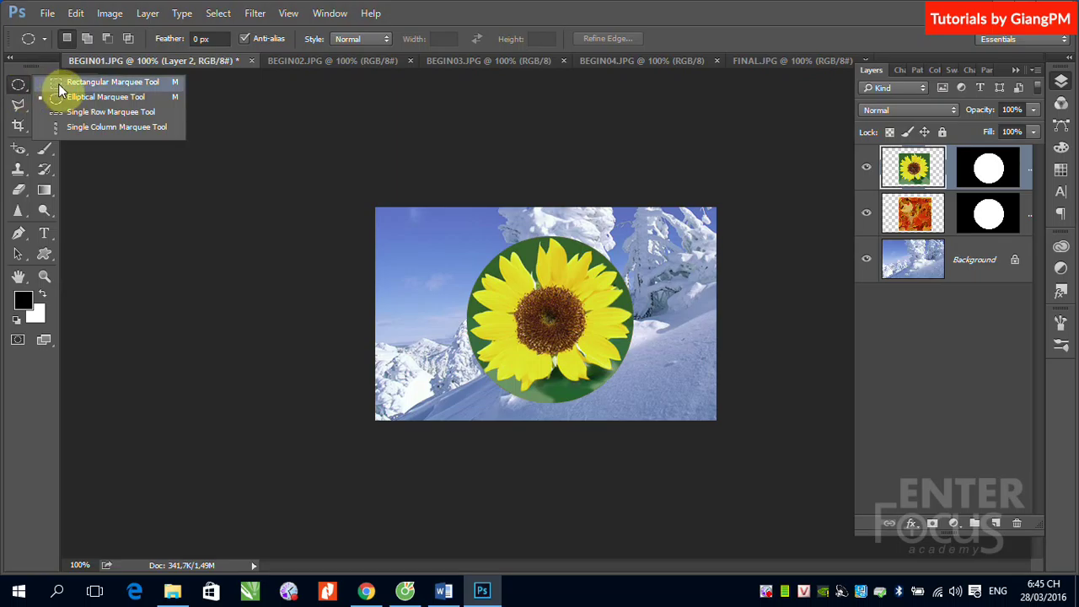
- Draw a rectangular selection over the lower half of the circle
{"action": "left_click", "coordinate": [59, 84]}
{"action": "left_click_drag", "start_coordinate": [442, 218], "coordinate": [662, 322]}
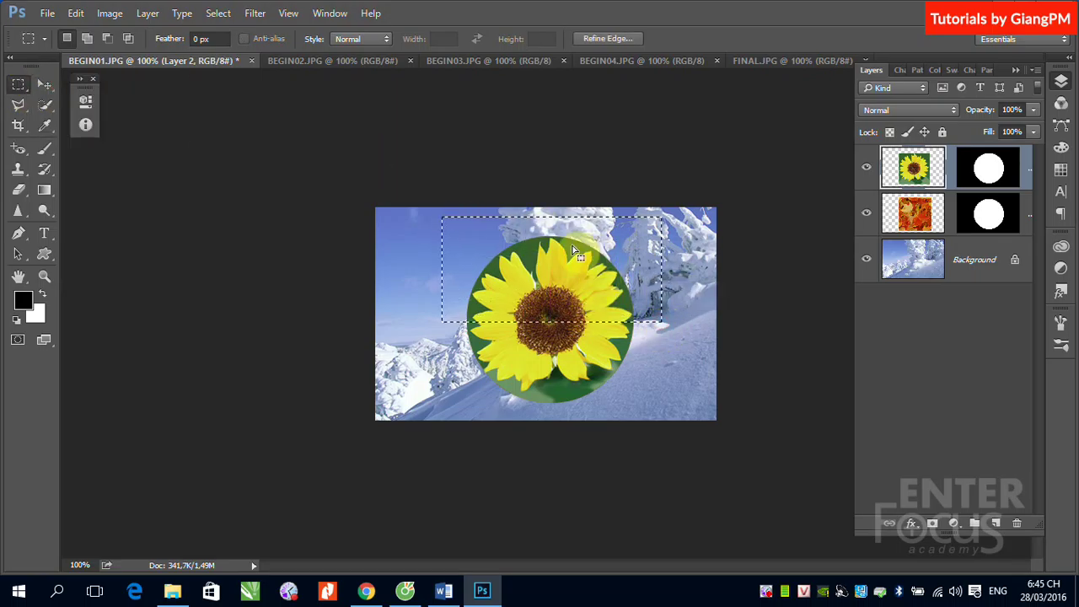
{"action": "left_click_drag", "start_coordinate": [573, 250], "coordinate": [576, 363]}
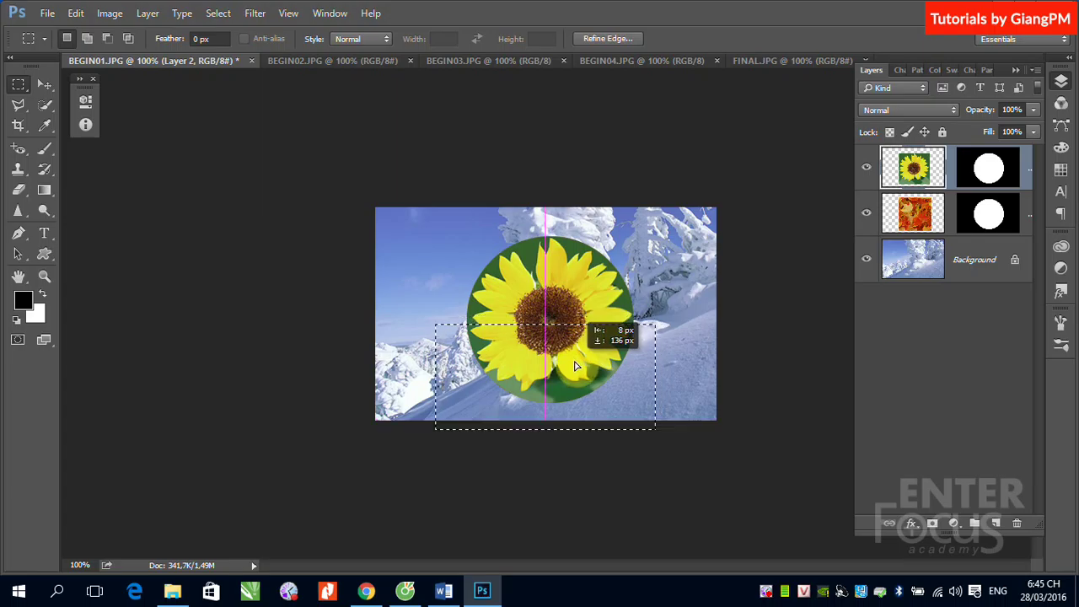
{"action": "left_click_drag", "start_coordinate": [575, 358], "coordinate": [577, 358]}
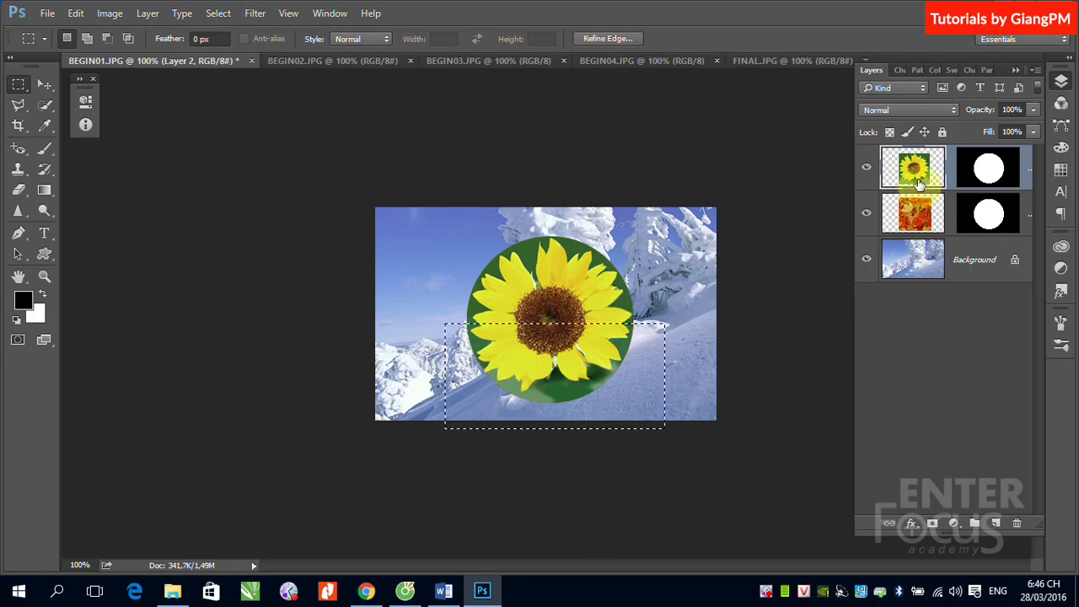
{"action": "key", "text": "Delete"}
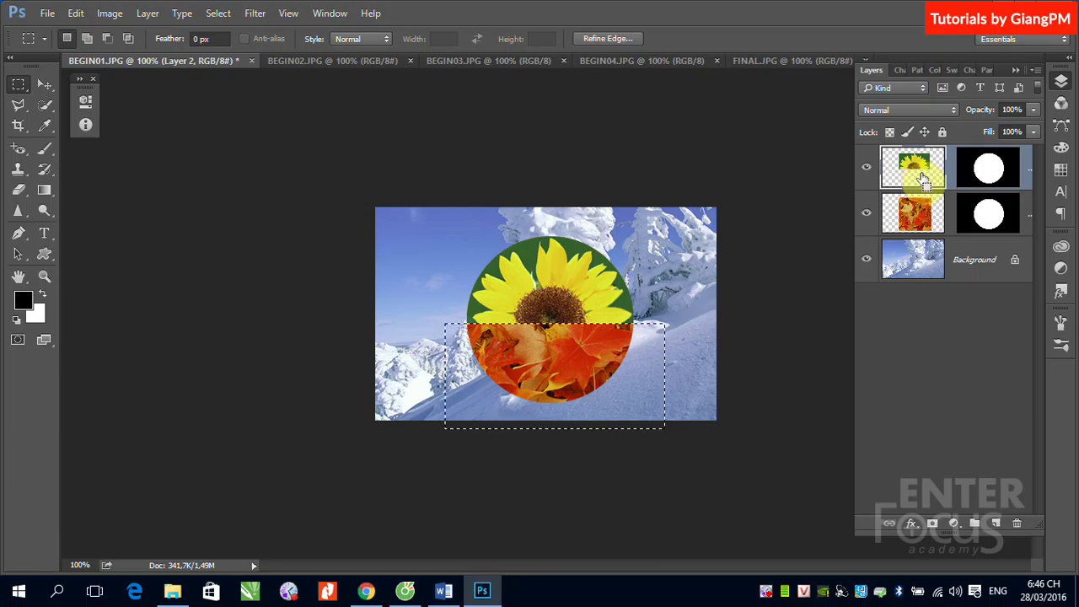
{"action": "key", "text": "ctrl+z"}
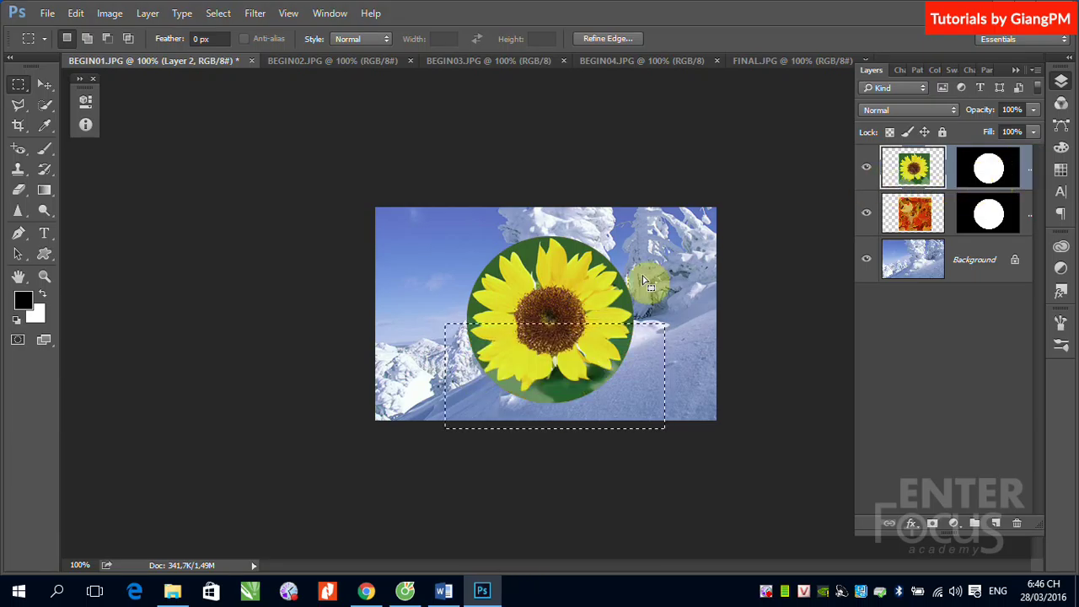
- Fill the sunflower mask's selection with black and deselect, revealing leaves below
{"action": "left_click", "coordinate": [987, 169]}
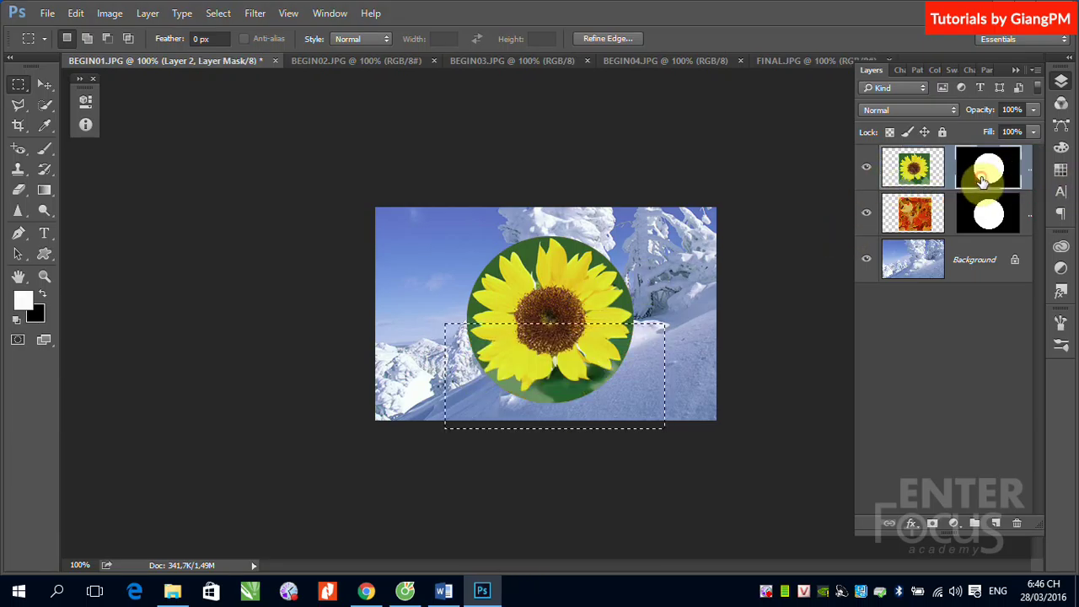
{"action": "left_click", "coordinate": [71, 16]}
{"action": "left_click", "coordinate": [109, 216]}
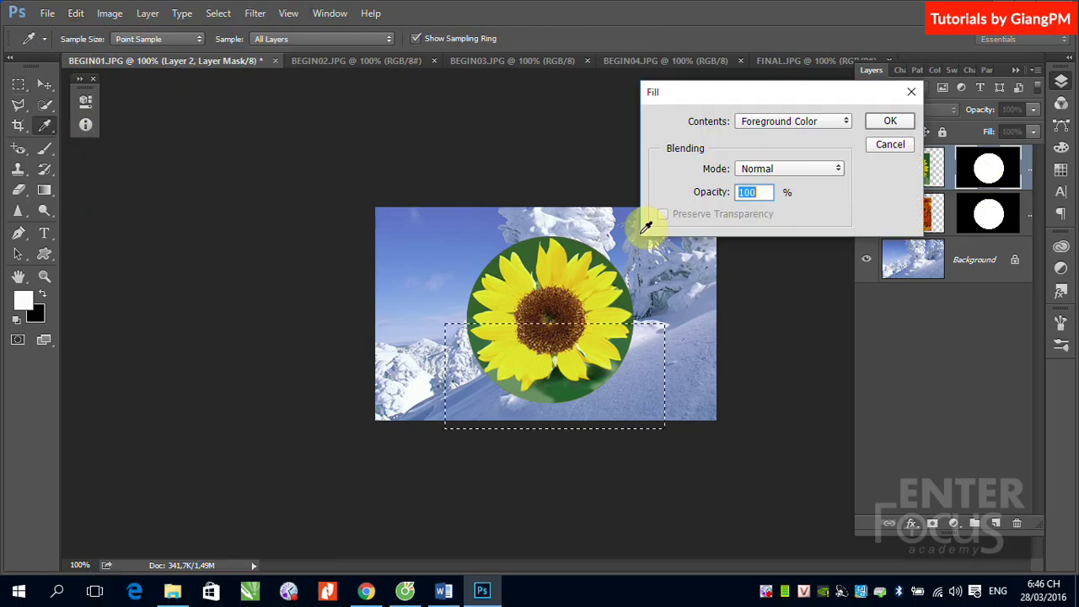
{"action": "left_click", "coordinate": [782, 121]}
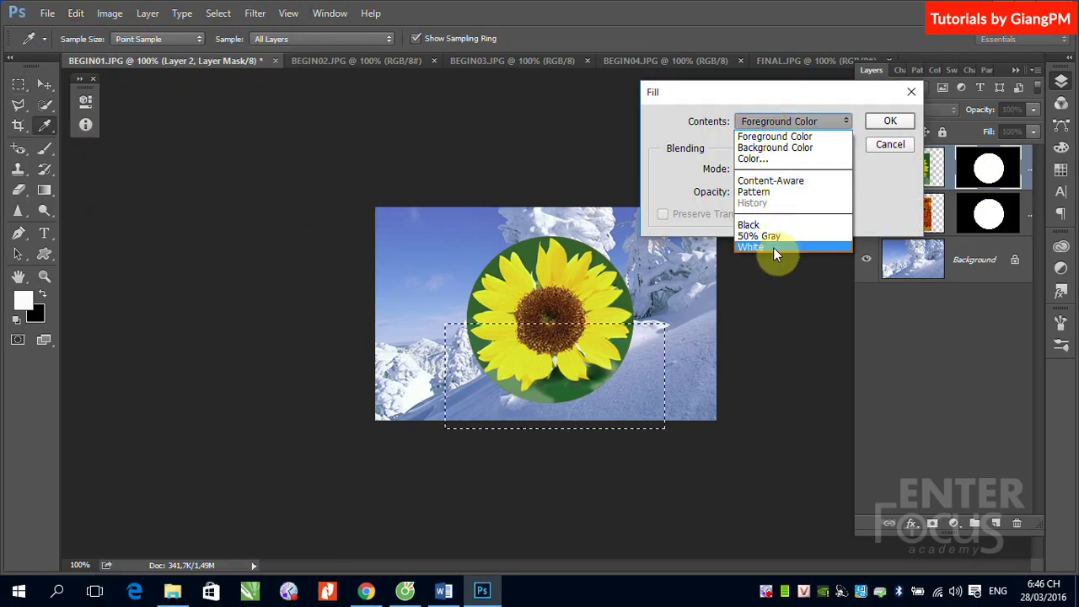
{"action": "left_click", "coordinate": [763, 224]}
{"action": "left_click", "coordinate": [886, 120]}
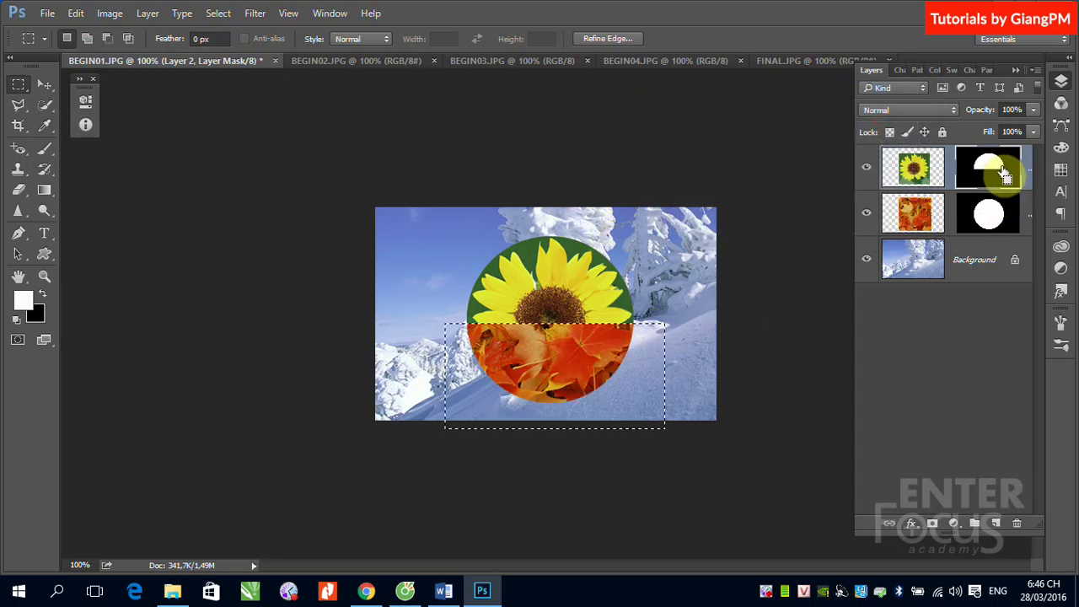
{"action": "key", "text": "ctrl+d"}
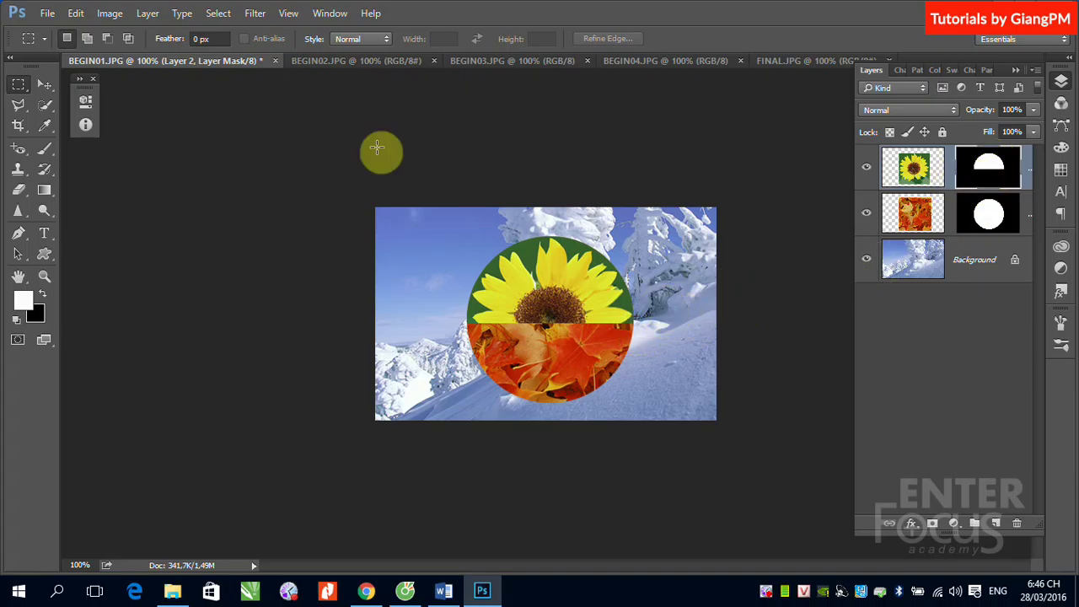
- Compare with FINAL.JPG, then start an Outer Glow style on the leaf layer in BEGIN01
{"action": "left_click", "coordinate": [43, 83]}
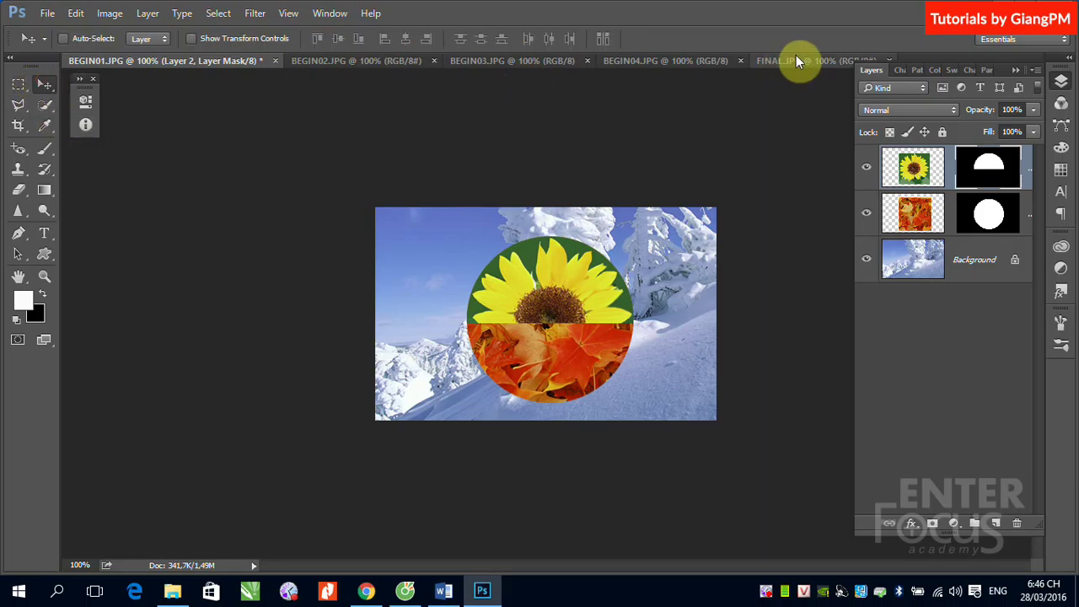
{"action": "left_click", "coordinate": [798, 60]}
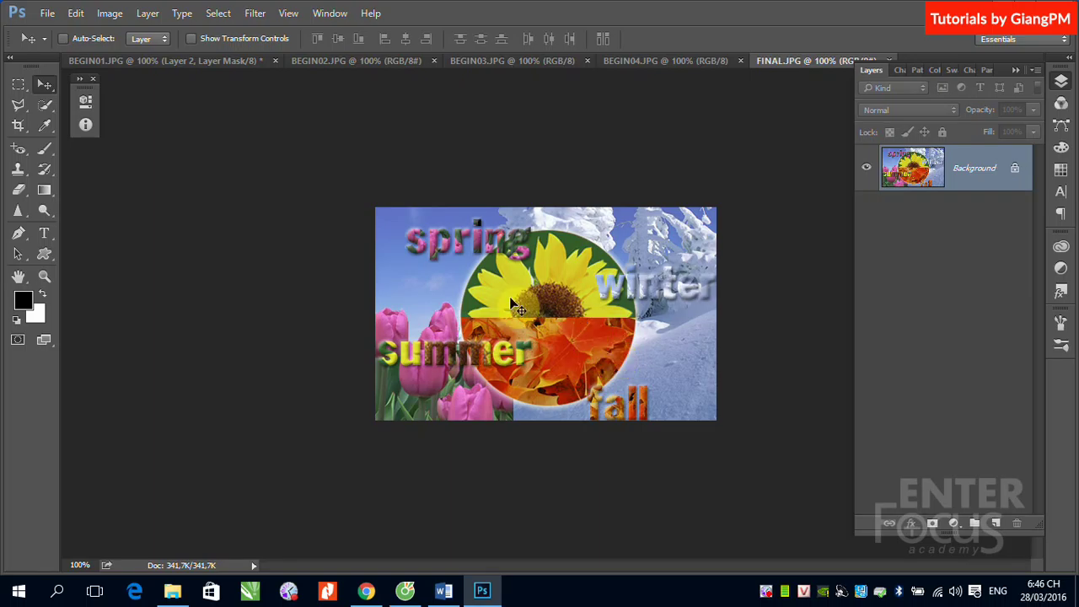
{"action": "left_click", "coordinate": [223, 62]}
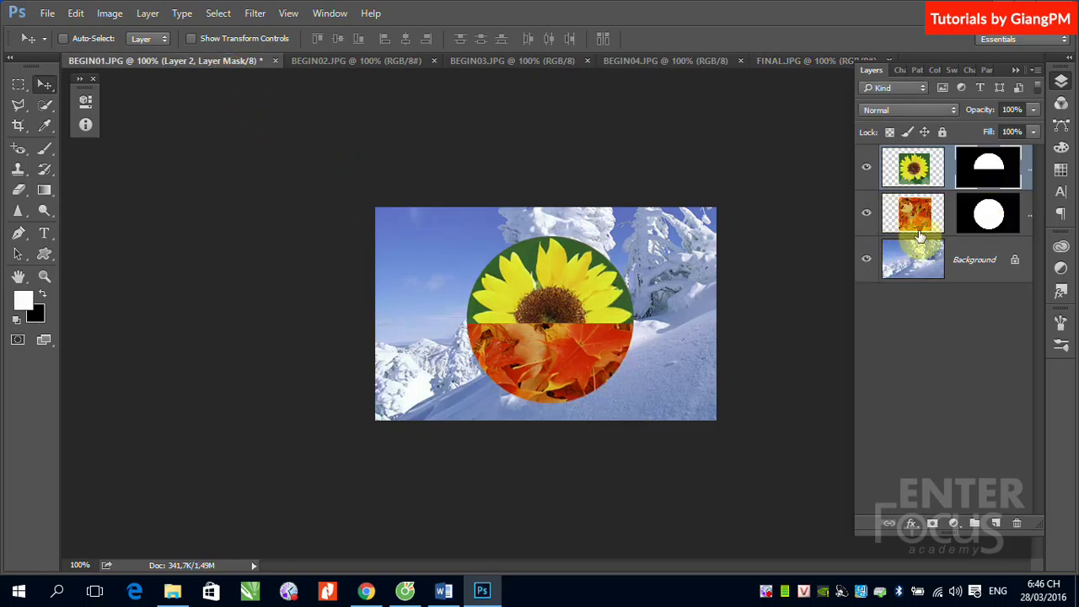
{"action": "left_click", "coordinate": [910, 221]}
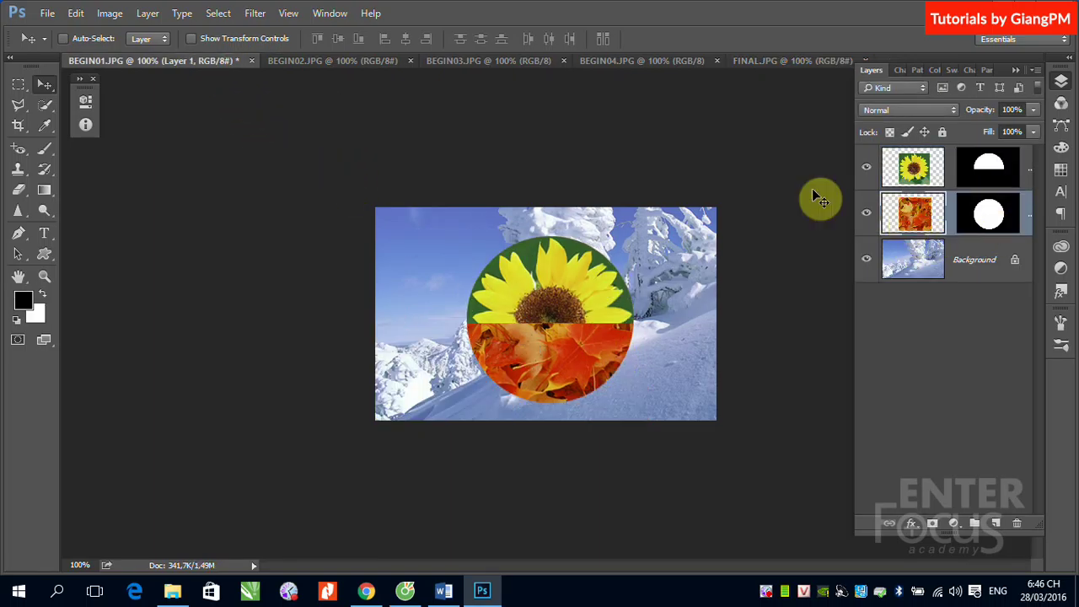
{"action": "left_click", "coordinate": [148, 13]}
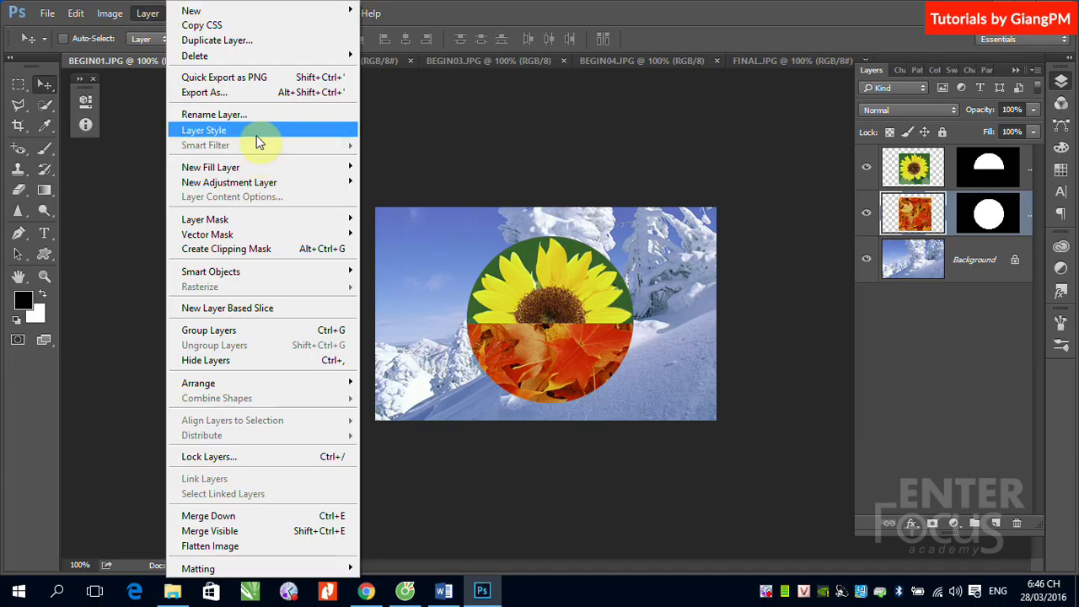
{"action": "mouse_move", "coordinate": [204, 130]}
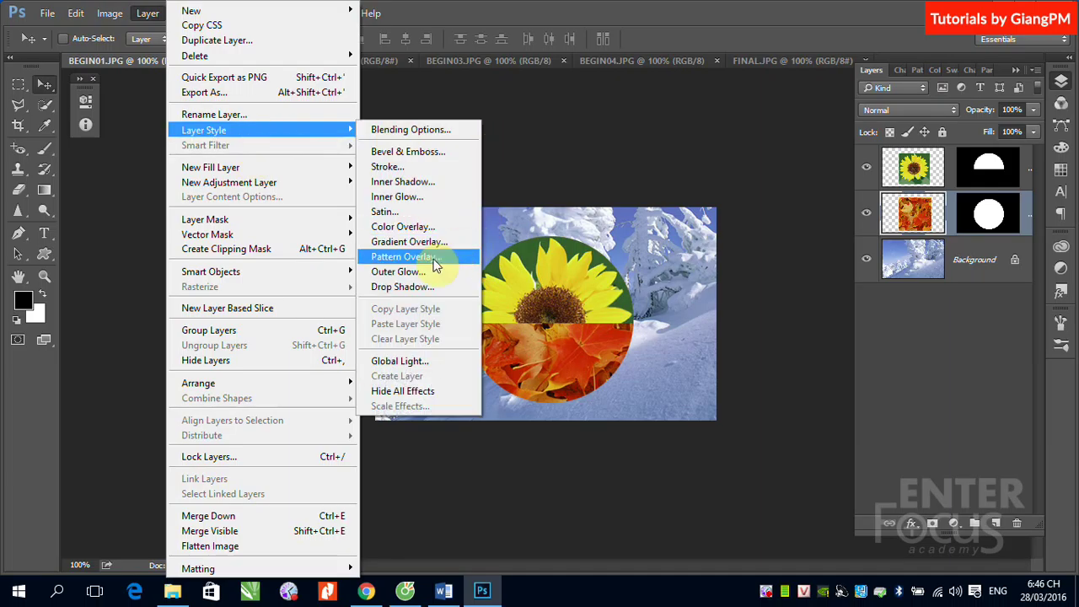
{"action": "key", "text": "Escape"}
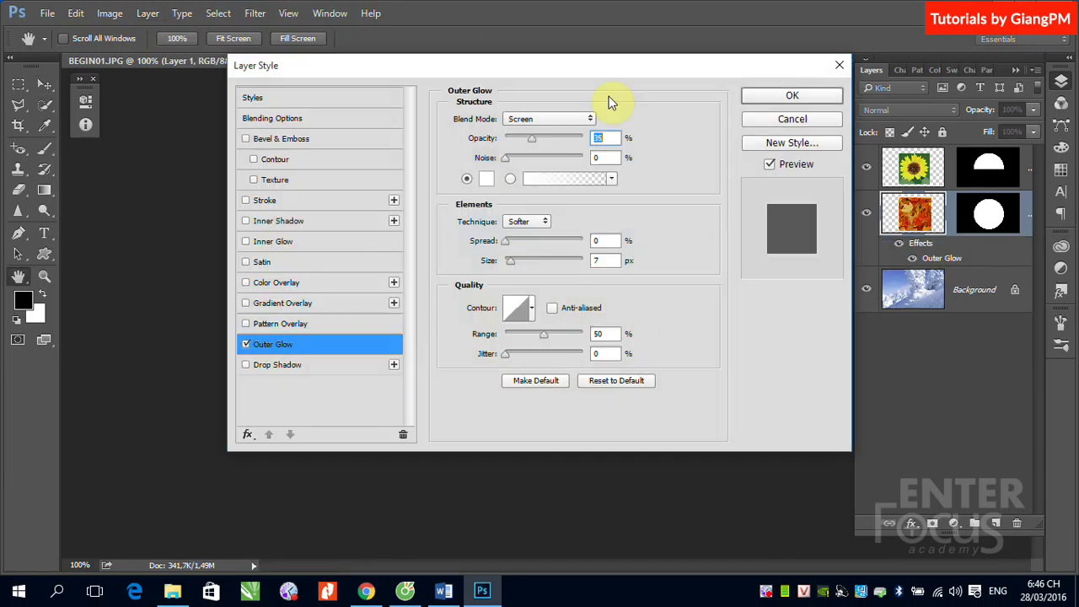
{"action": "mouse_move", "coordinate": [585, 72]}
{"action": "left_mouse_down"}
{"action": "mouse_move", "coordinate": [141, 55]}
{"action": "mouse_move", "coordinate": [211, 52]}
{"action": "left_mouse_up"}
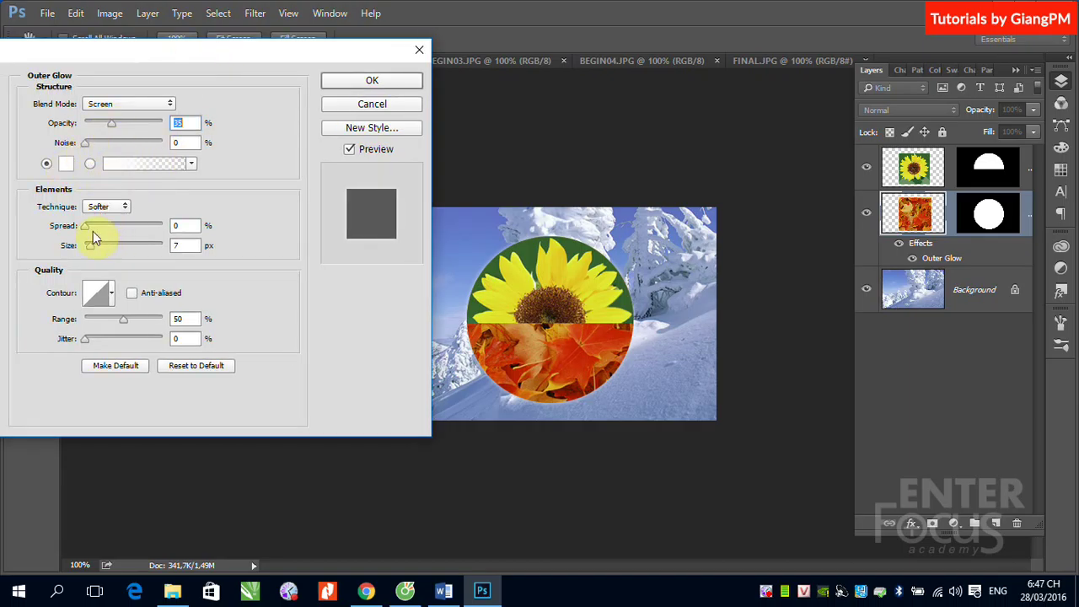
- Set the Outer Glow spread to 17% and size to about 18 px, and apply it
{"action": "left_click_drag", "start_coordinate": [93, 246], "coordinate": [95, 253]}
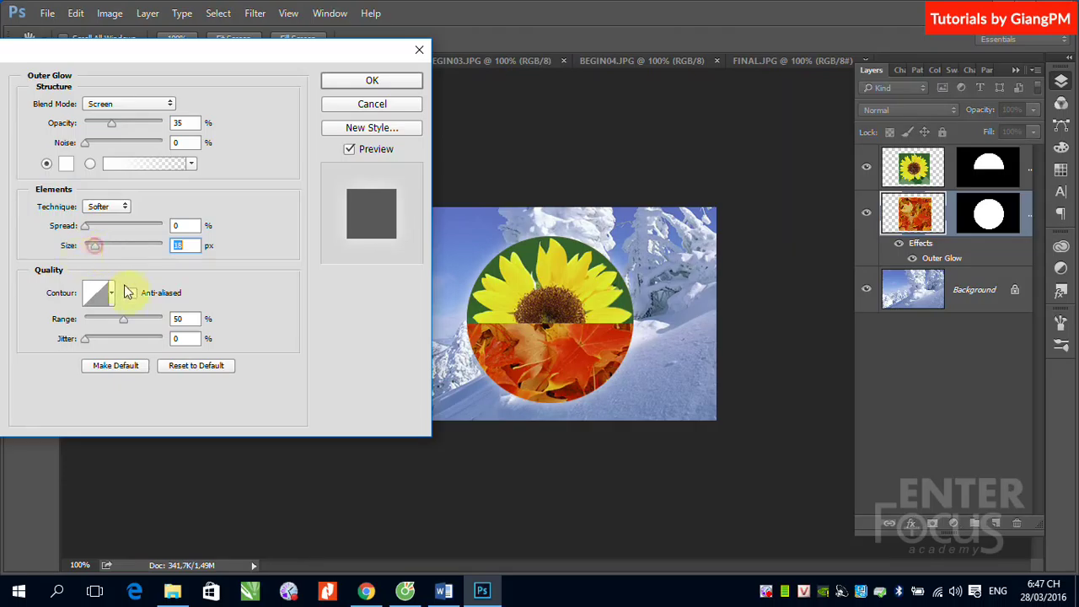
{"action": "left_click", "coordinate": [88, 227]}
{"action": "mouse_move", "coordinate": [90, 235]}
{"action": "left_mouse_down"}
{"action": "mouse_move", "coordinate": [110, 236]}
{"action": "mouse_move", "coordinate": [97, 236]}
{"action": "left_mouse_up"}
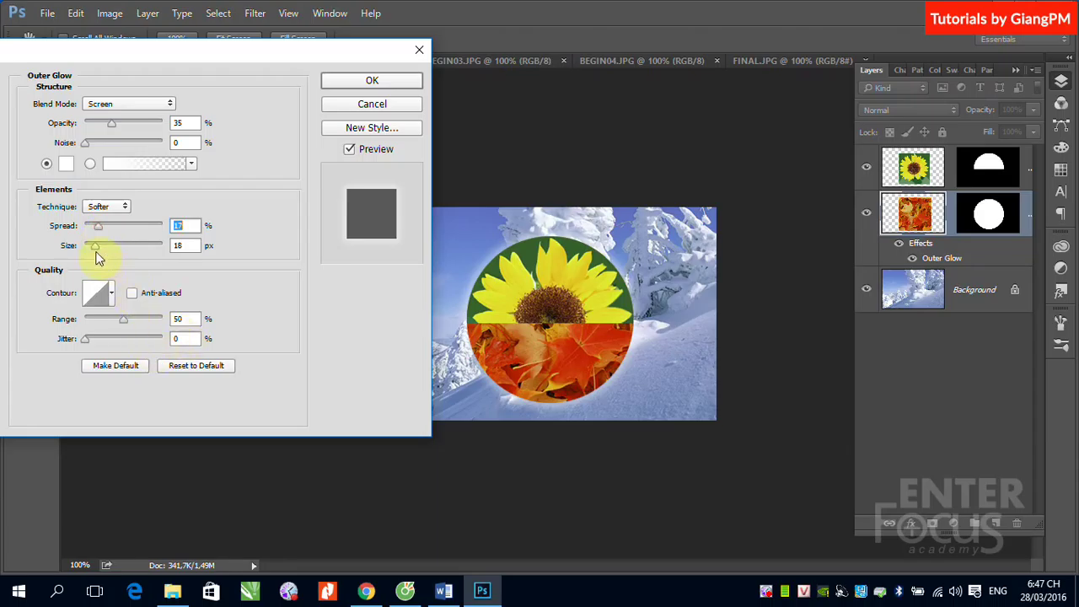
{"action": "left_click", "coordinate": [96, 250]}
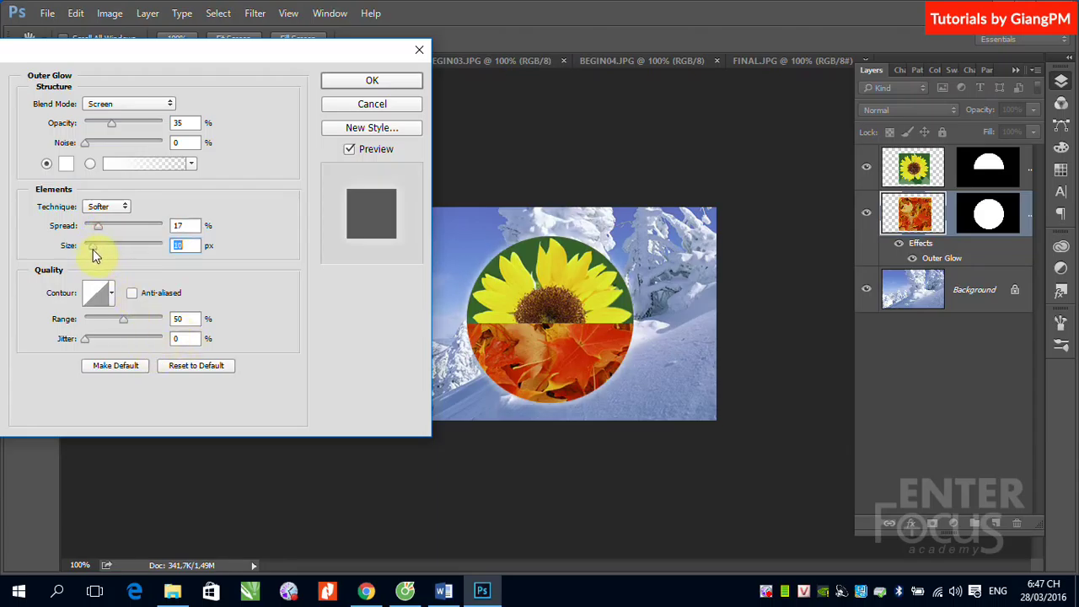
{"action": "left_click_drag", "start_coordinate": [95, 253], "coordinate": [90, 247]}
{"action": "left_click", "coordinate": [376, 80]}
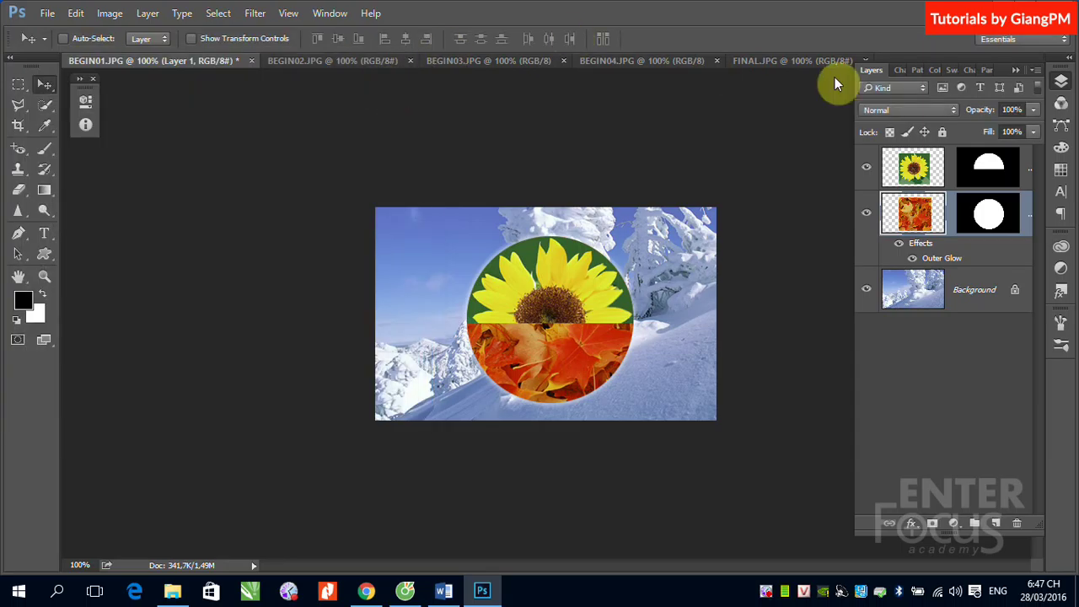
{"action": "left_click", "coordinate": [791, 61]}
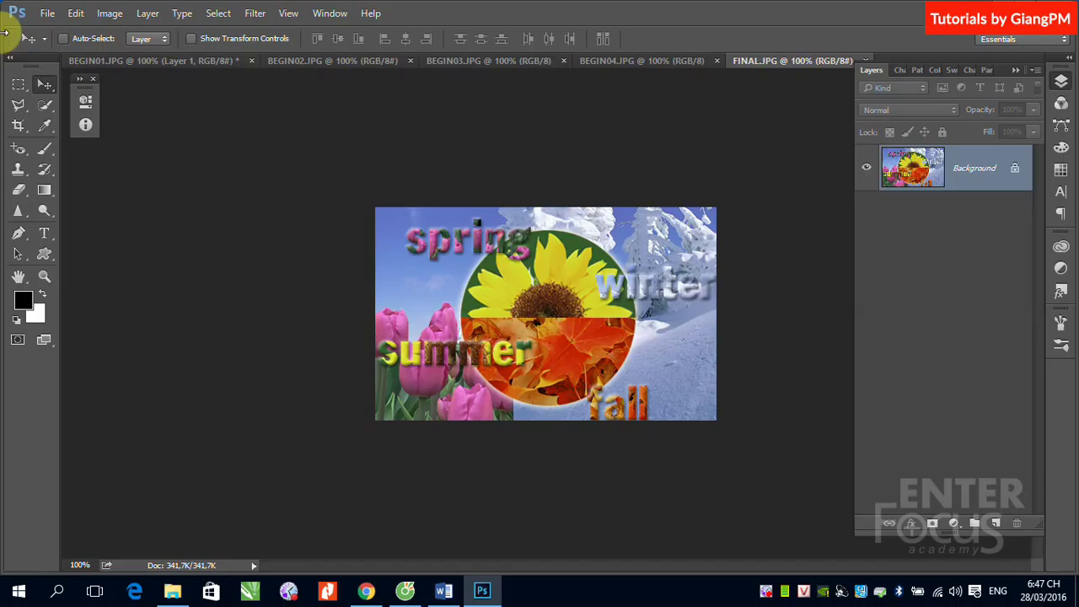
- Type 'Summer' with the Horizontal Type Mask Tool at the lower left of BEGIN01 and select it
{"action": "left_click", "coordinate": [214, 62]}
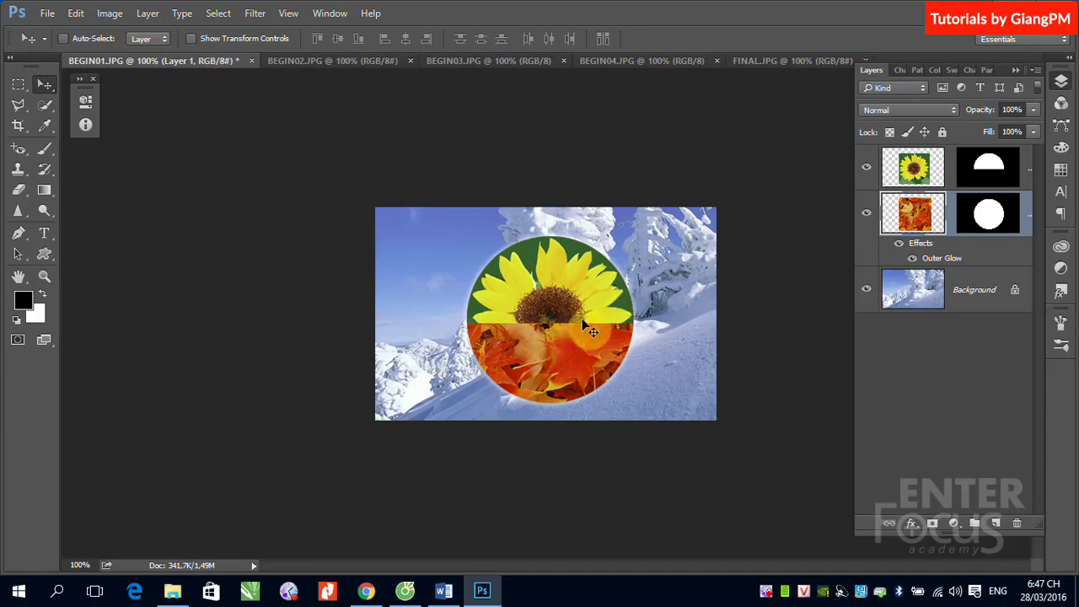
{"action": "left_click", "coordinate": [45, 235]}
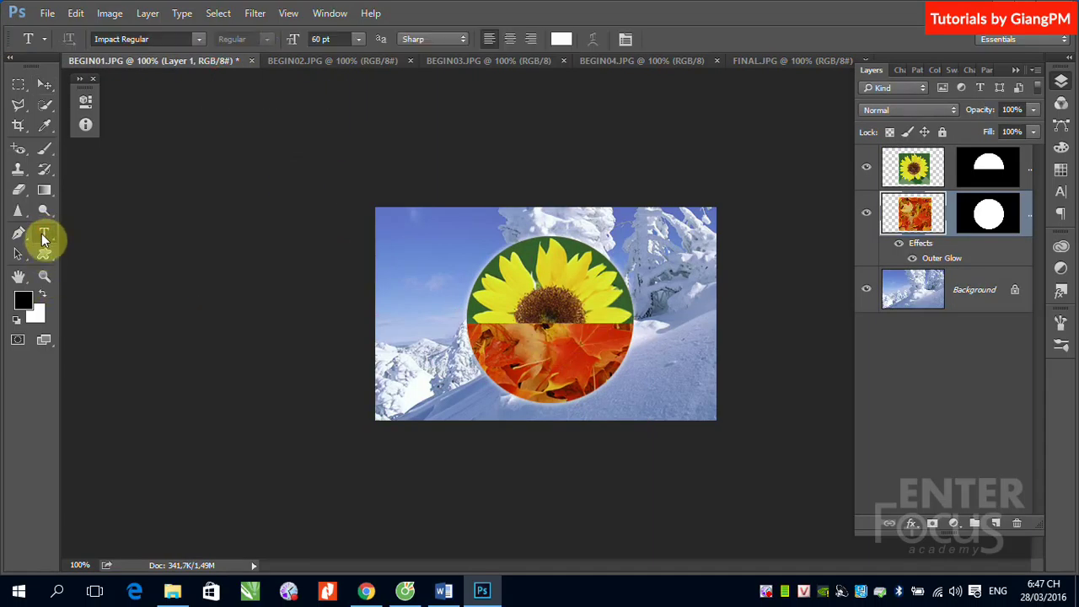
{"action": "right_click", "coordinate": [45, 236]}
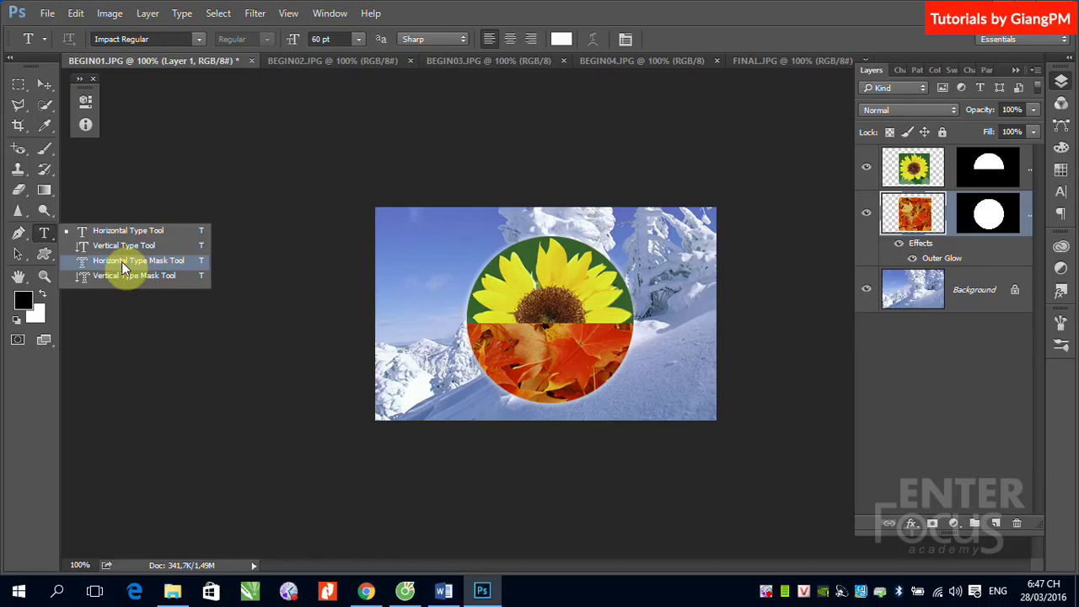
{"action": "left_click", "coordinate": [121, 262]}
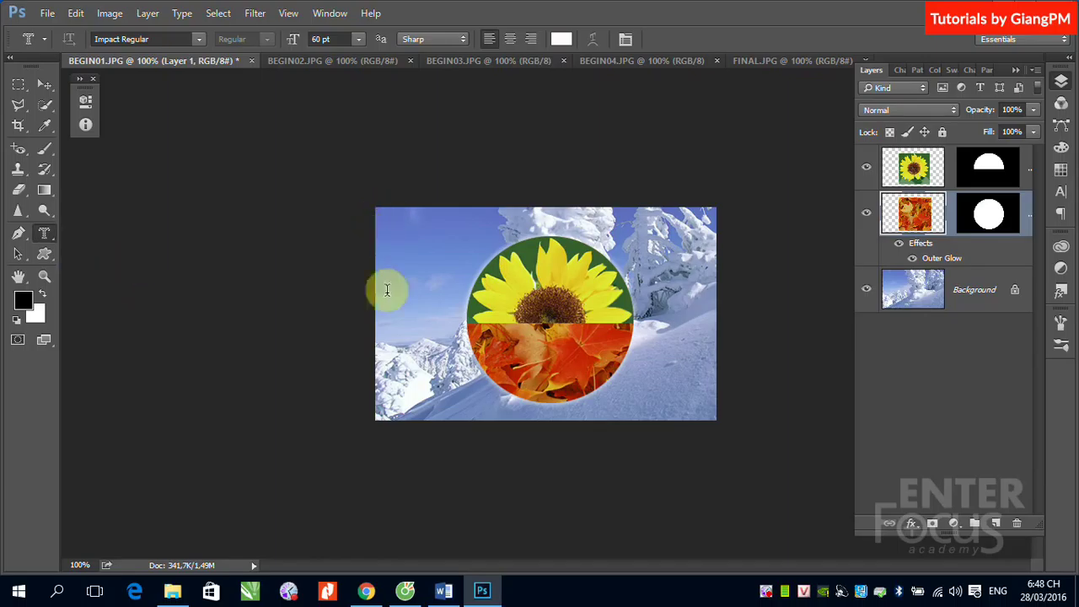
{"action": "left_click", "coordinate": [397, 371]}
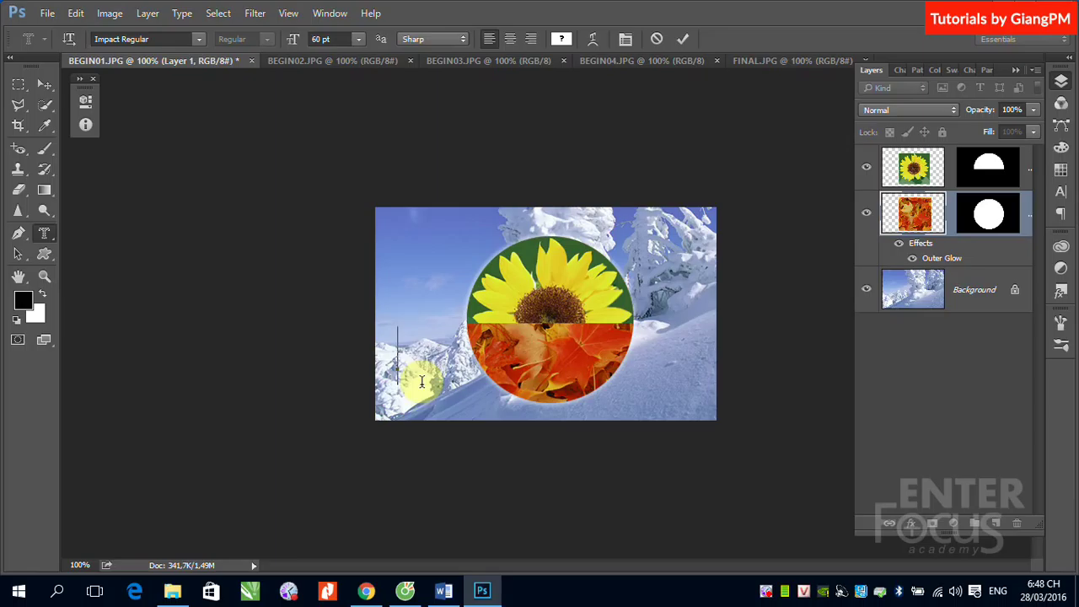
{"action": "type", "text": "S"}
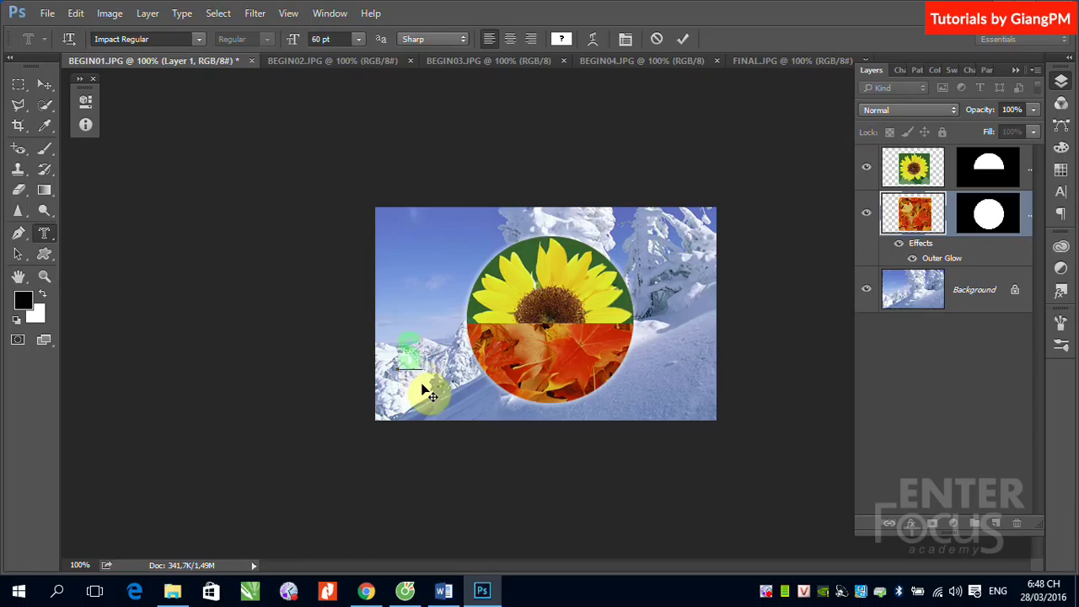
{"action": "type", "text": "ummer"}
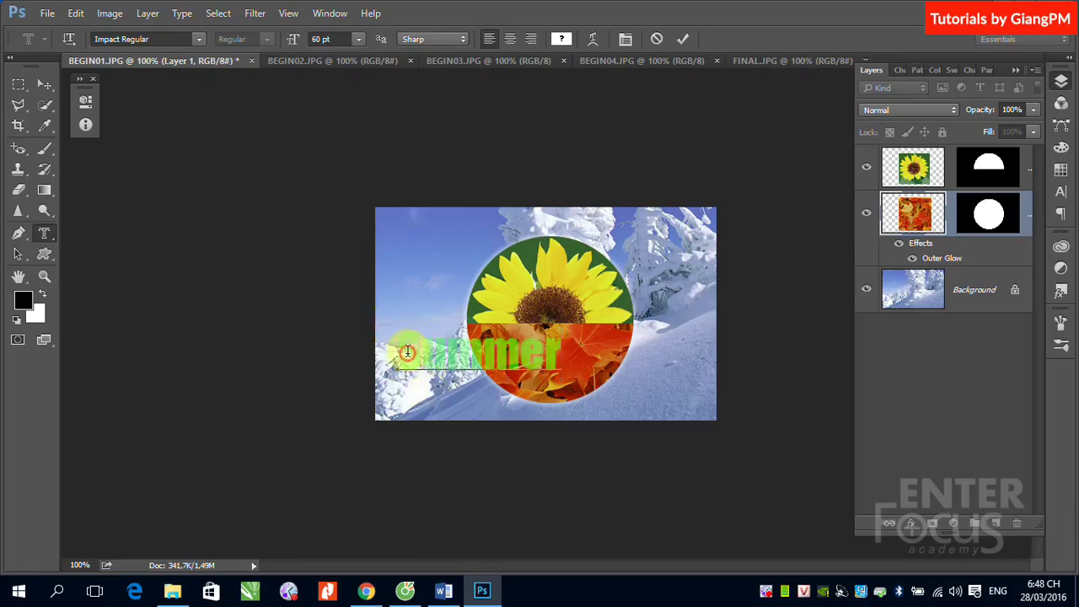
{"action": "left_click_drag", "start_coordinate": [401, 348], "coordinate": [582, 350]}
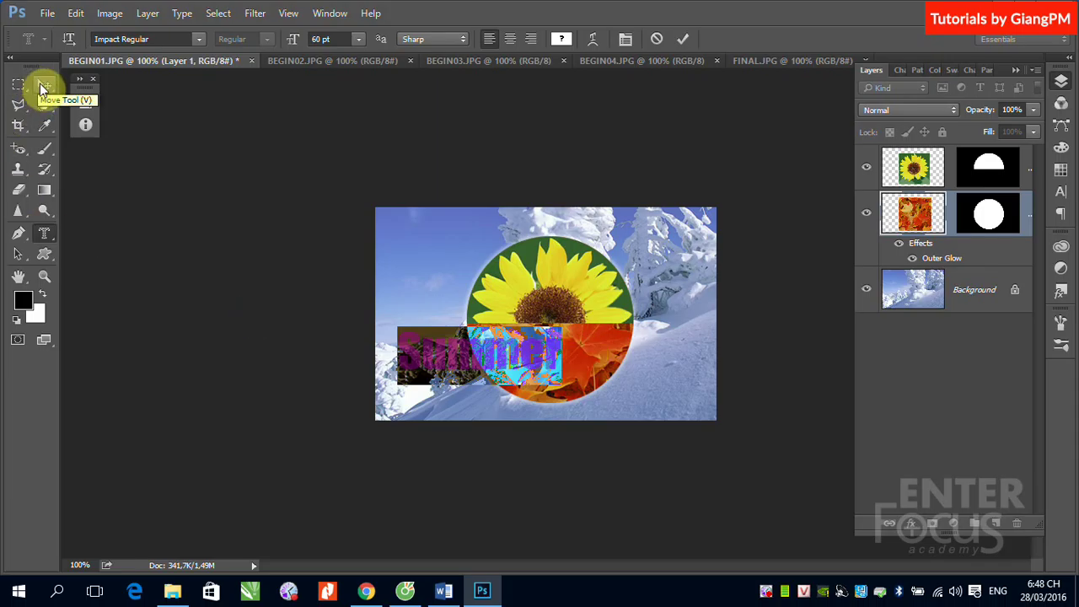
- Paste the BEGIN03 sunflower into the Summer lettering selection with Paste Into, creating Layer 3
{"action": "left_click", "coordinate": [44, 84]}
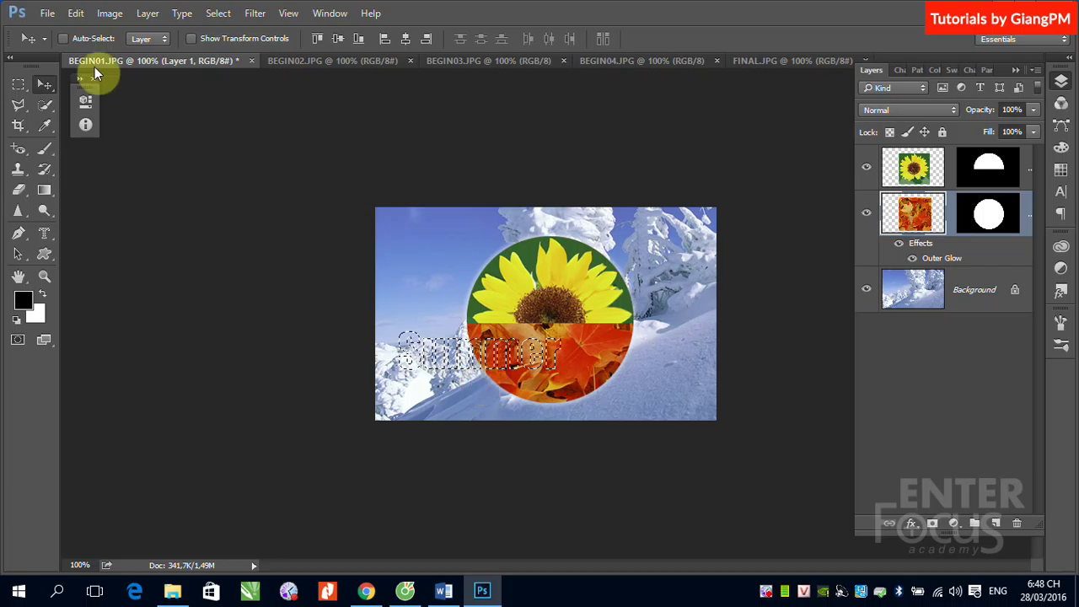
{"action": "left_click", "coordinate": [475, 62]}
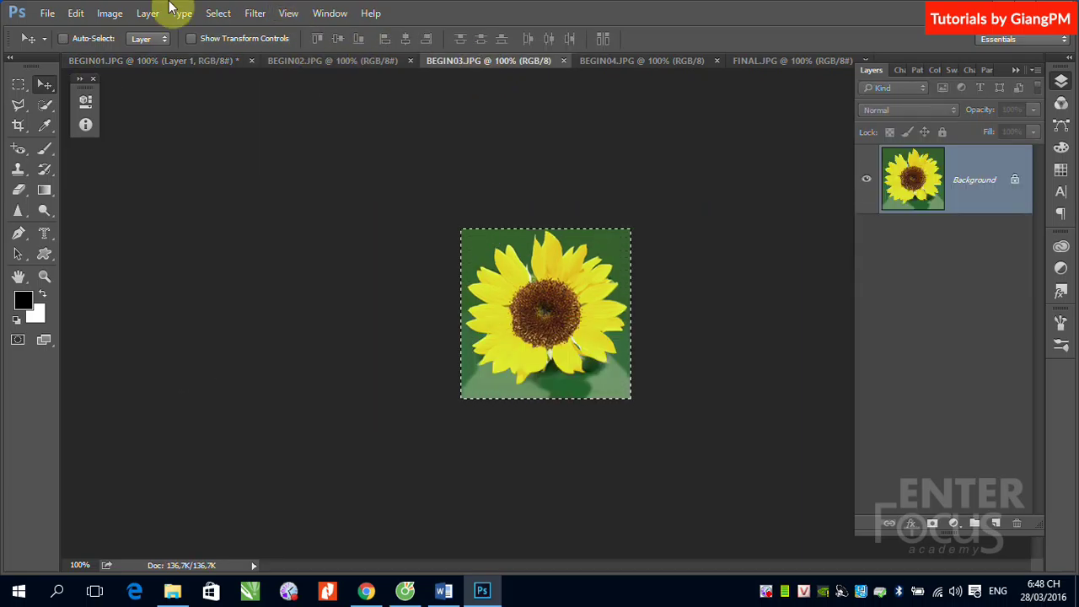
{"action": "left_click", "coordinate": [138, 60]}
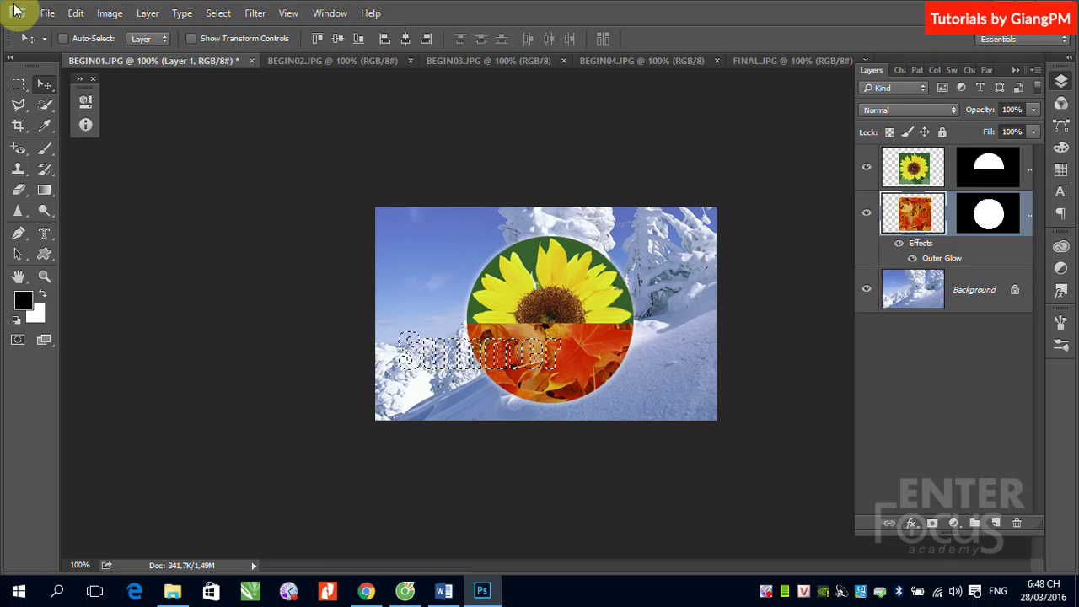
{"action": "left_click", "coordinate": [76, 13]}
{"action": "mouse_move", "coordinate": [134, 145]}
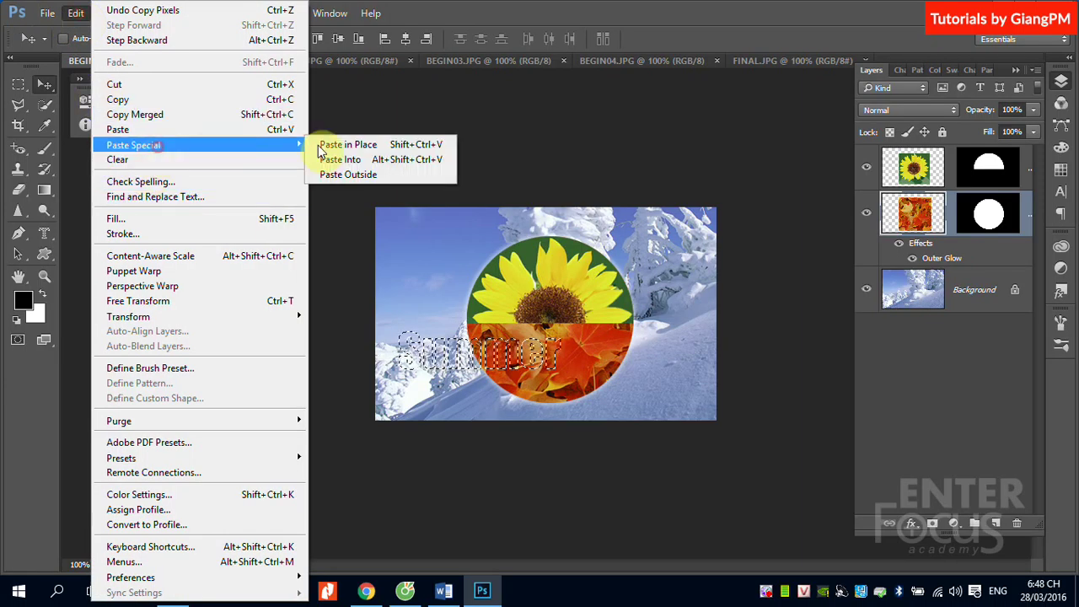
{"action": "left_click", "coordinate": [333, 160]}
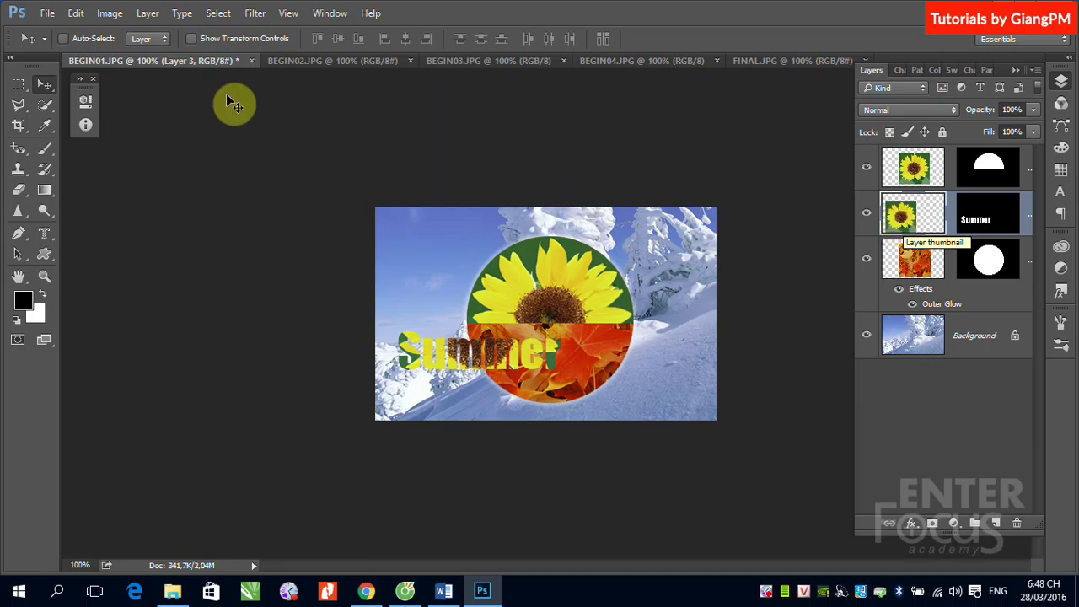
- Apply a default Bevel & Emboss to the sunflower Summer lettering and compare it with FINAL.JPG
{"action": "left_click", "coordinate": [145, 13]}
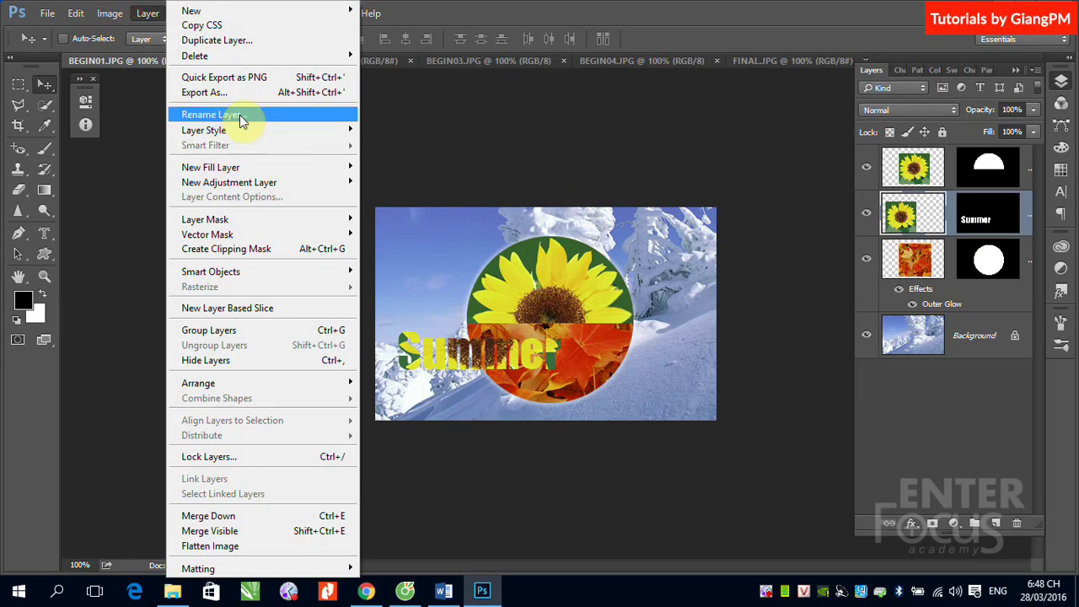
{"action": "mouse_move", "coordinate": [253, 130]}
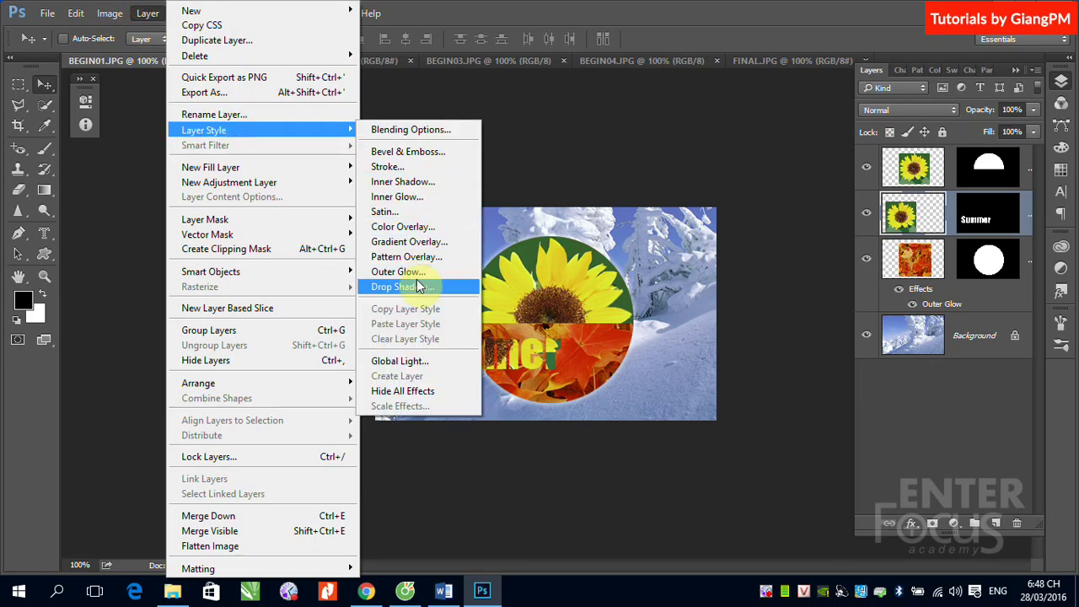
{"action": "left_click", "coordinate": [402, 155]}
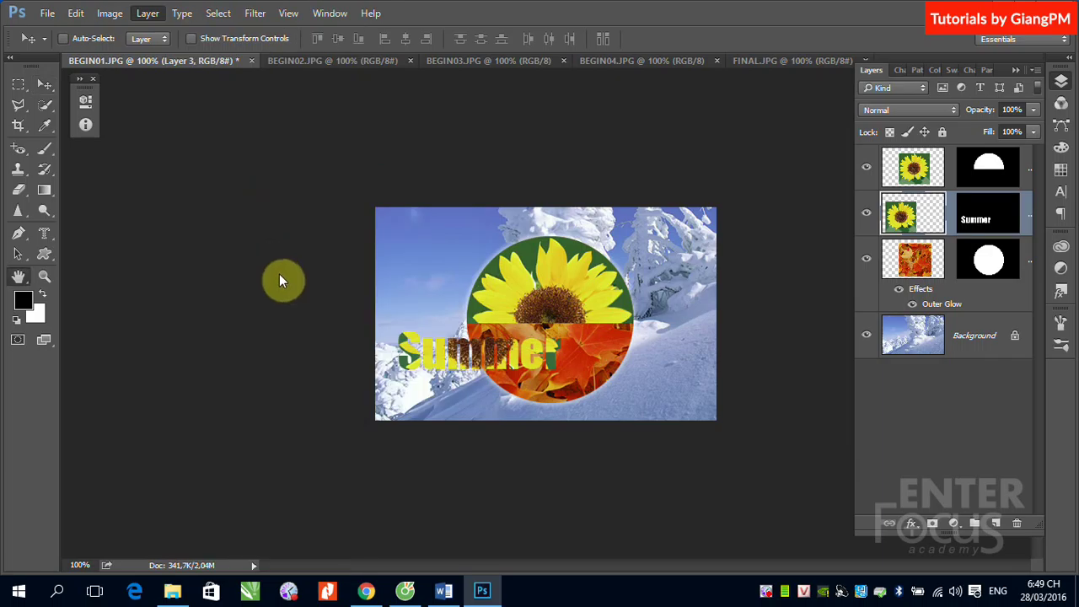
{"action": "left_click", "coordinate": [776, 94]}
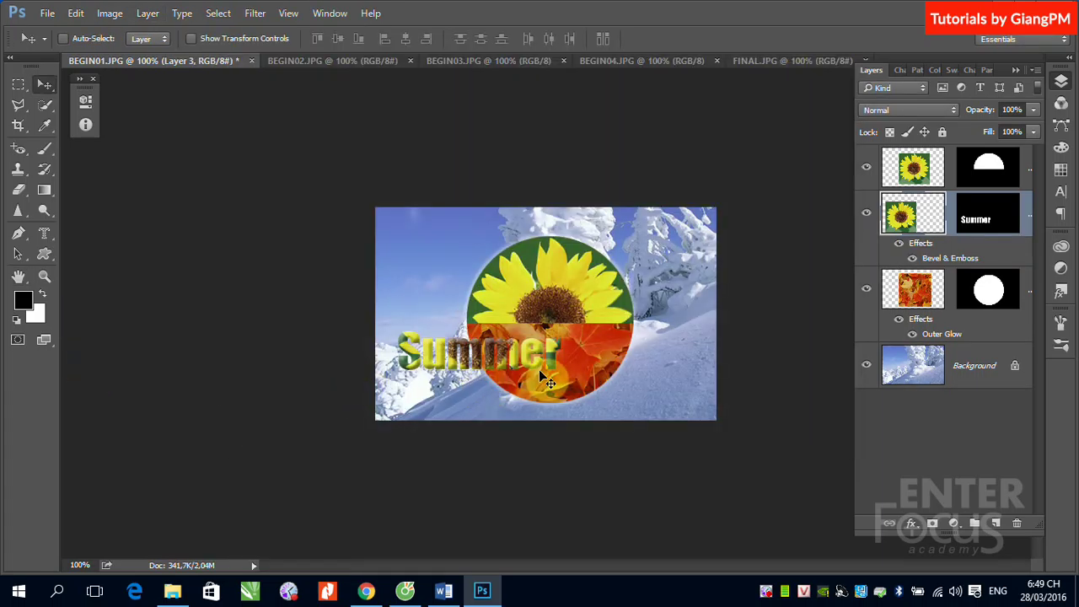
{"action": "left_click", "coordinate": [779, 61]}
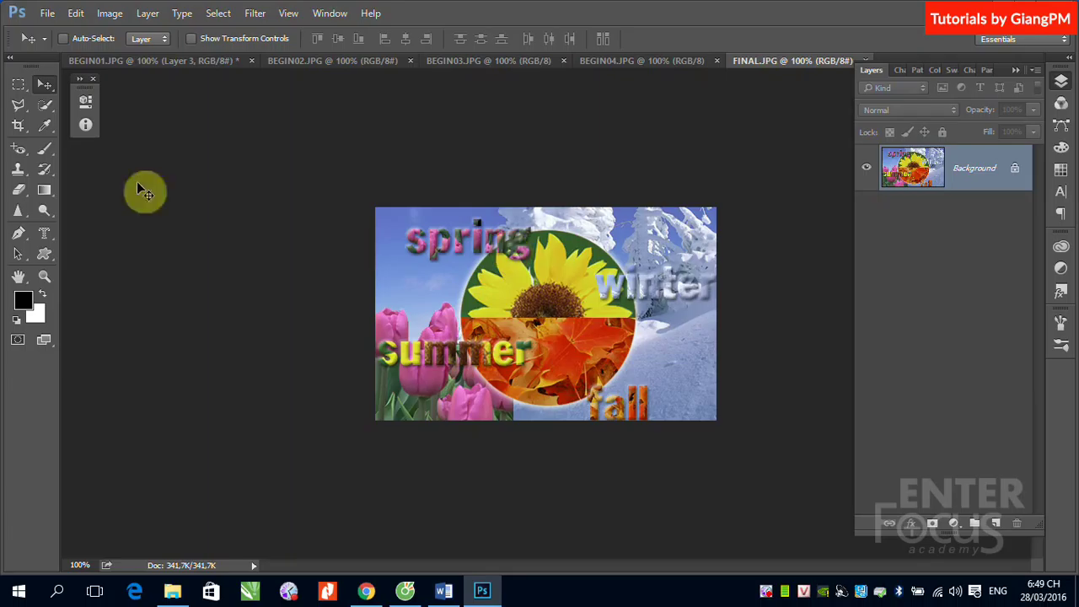
{"action": "left_click", "coordinate": [202, 57]}
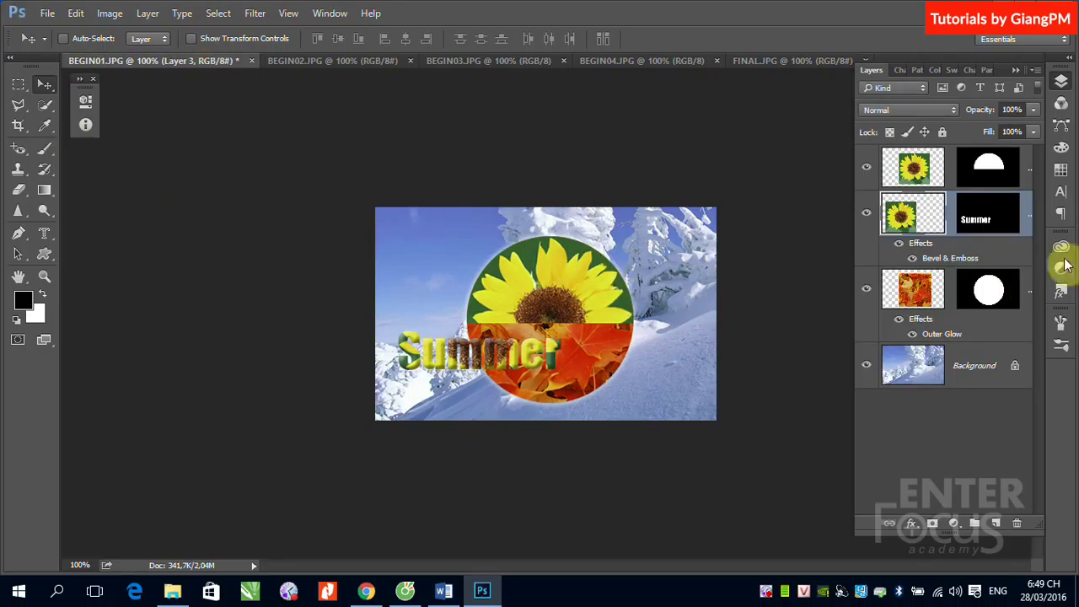
- Delete the sunflower half-circle, Summer and leaf layers together
{"action": "left_click", "coordinate": [1028, 182]}
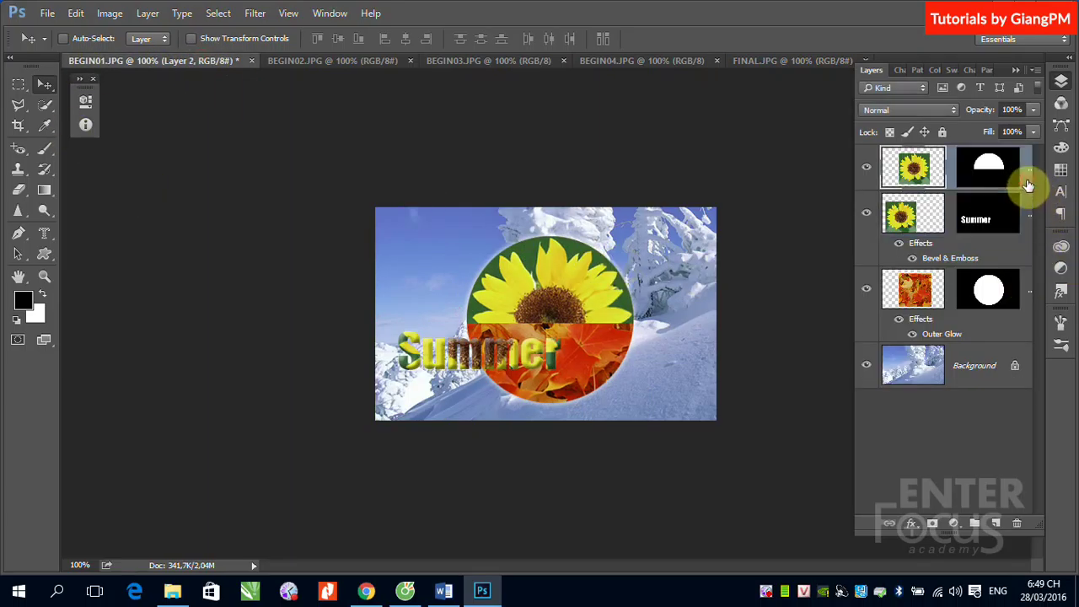
{"action": "left_click", "coordinate": [1028, 312], "text": "shift"}
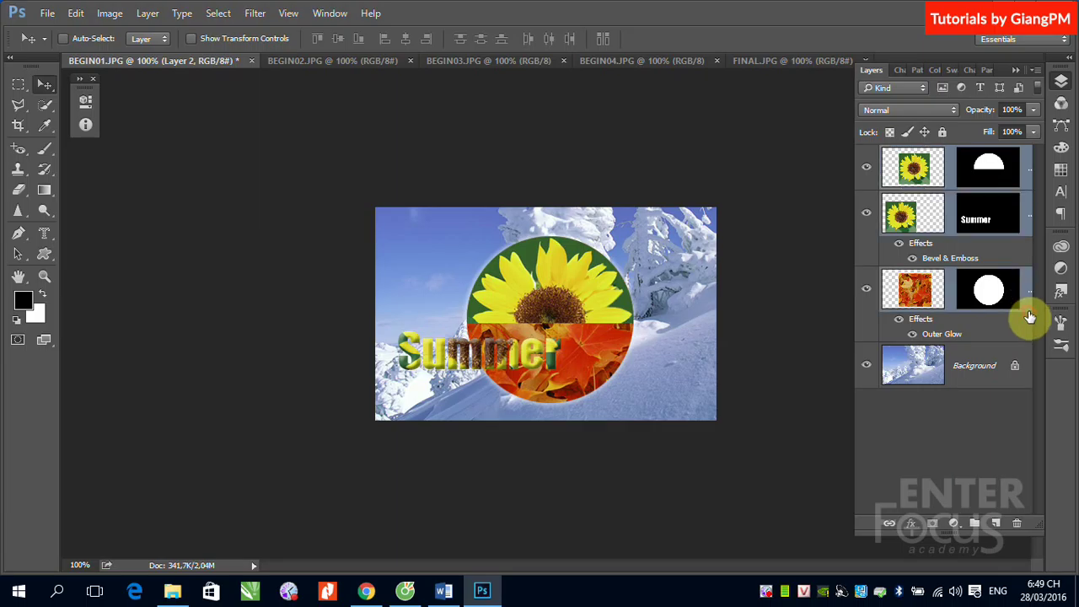
{"action": "left_click", "coordinate": [1017, 523]}
{"action": "left_click", "coordinate": [528, 235]}
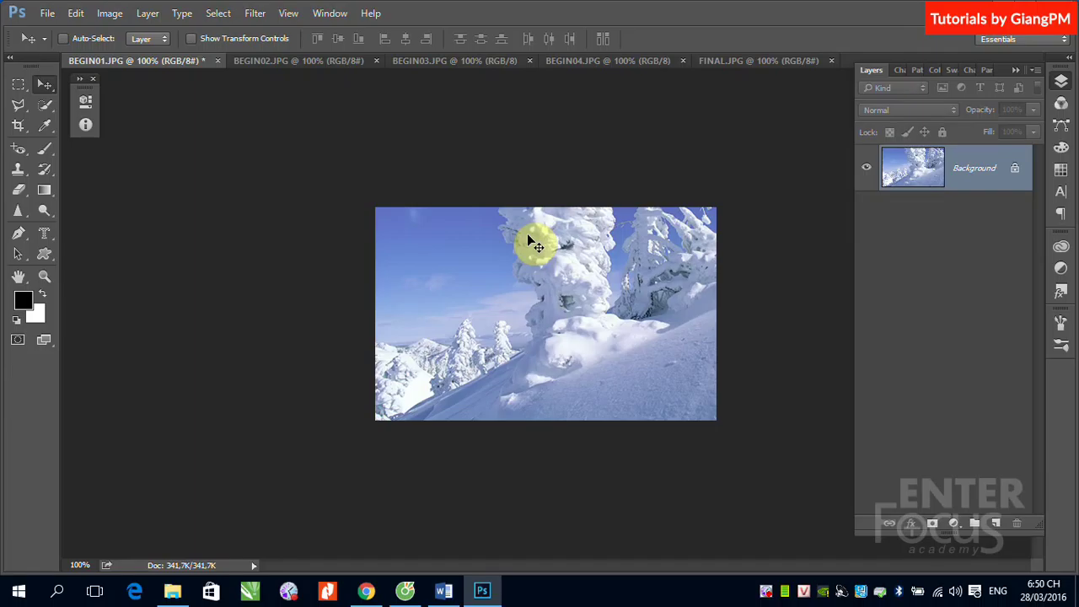
- Add a new Layer 1 and draw a circular elliptical selection over the snowy trees
{"action": "left_click", "coordinate": [995, 522]}
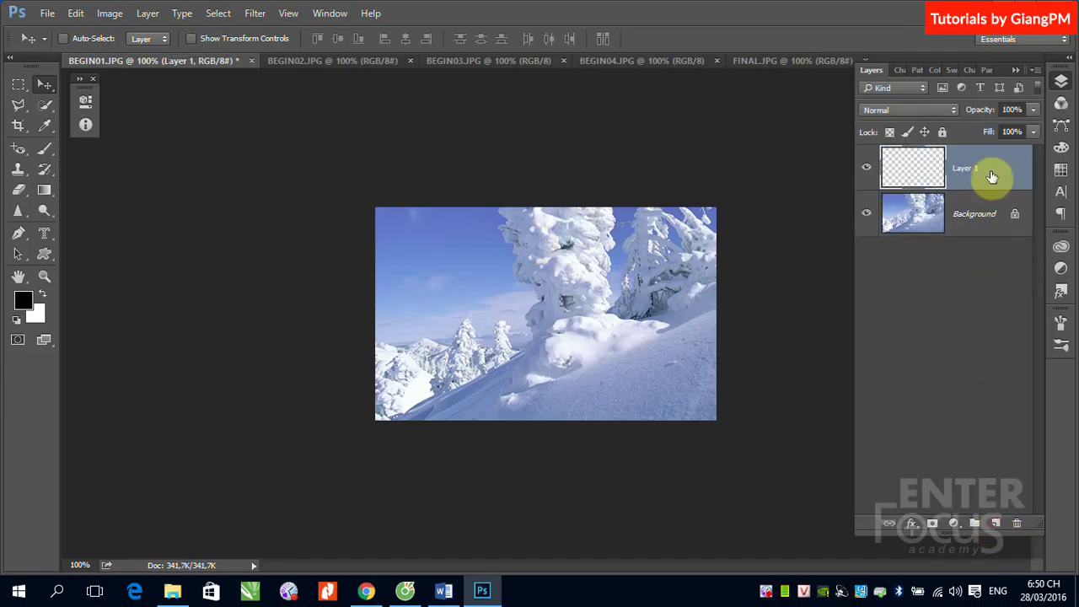
{"action": "left_click", "coordinate": [19, 85]}
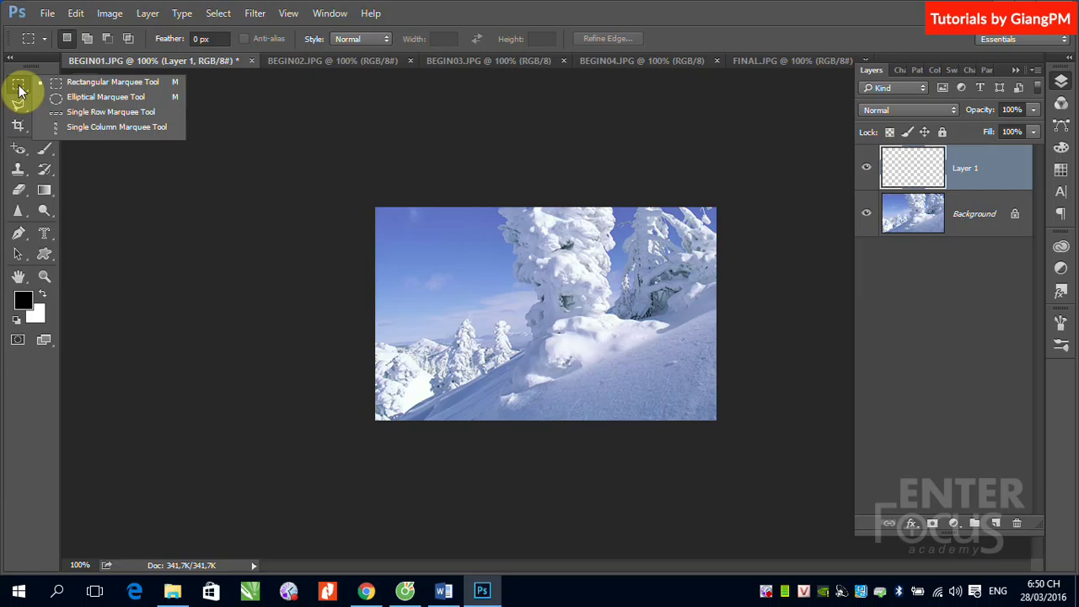
{"action": "left_click", "coordinate": [61, 98]}
{"action": "left_click_drag", "start_coordinate": [474, 251], "coordinate": [634, 423]}
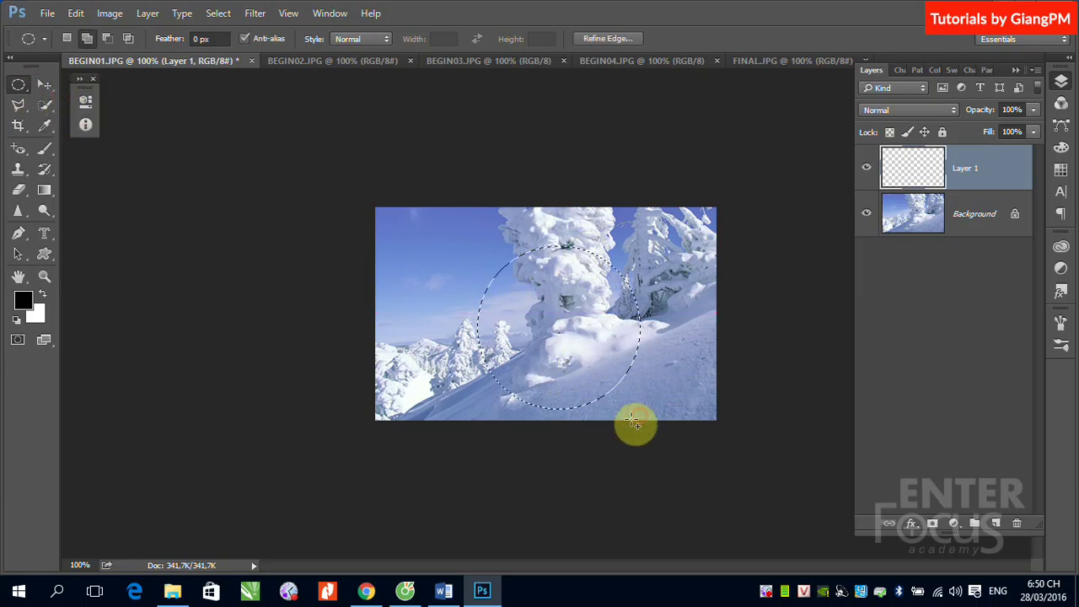
- Fill the circle with black, deselect, and nudge it slightly up and left
{"action": "key", "text": "alt+BackSpace"}
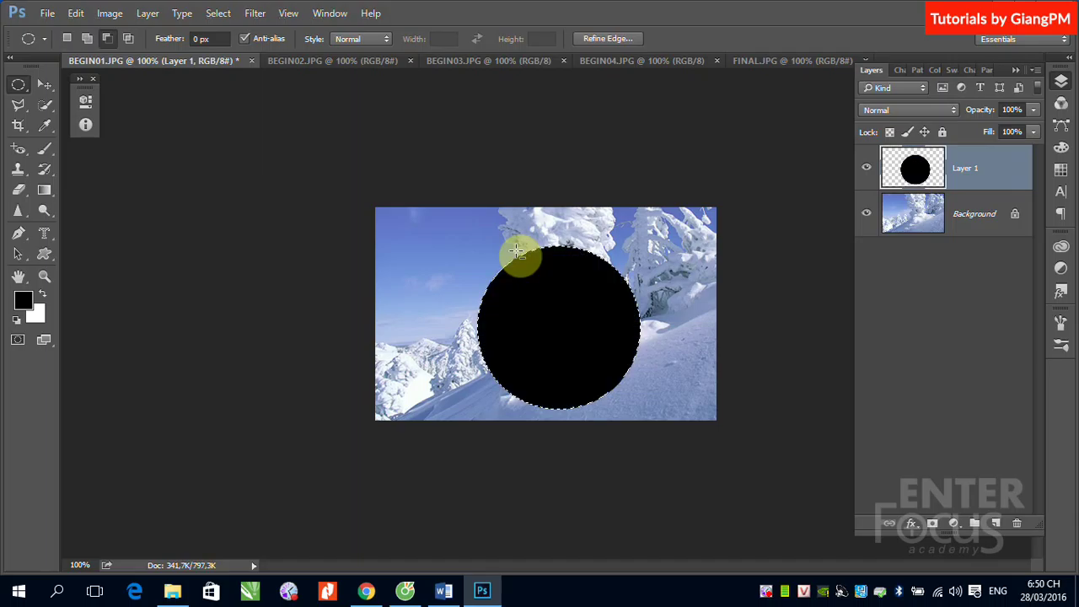
{"action": "key", "text": "ctrl+d"}
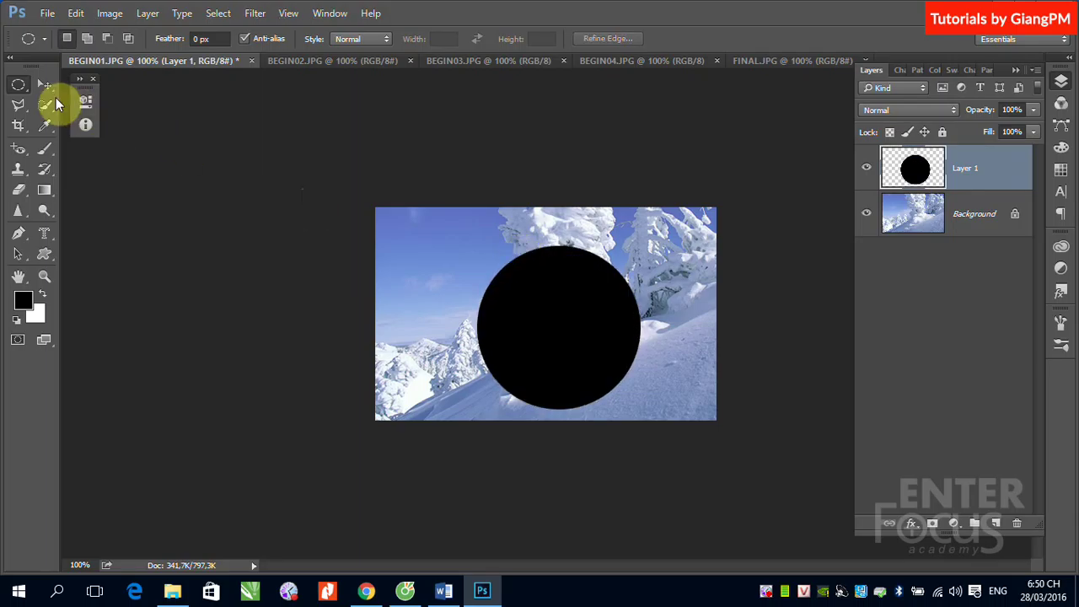
{"action": "left_click", "coordinate": [45, 84]}
{"action": "left_click_drag", "start_coordinate": [569, 314], "coordinate": [557, 298]}
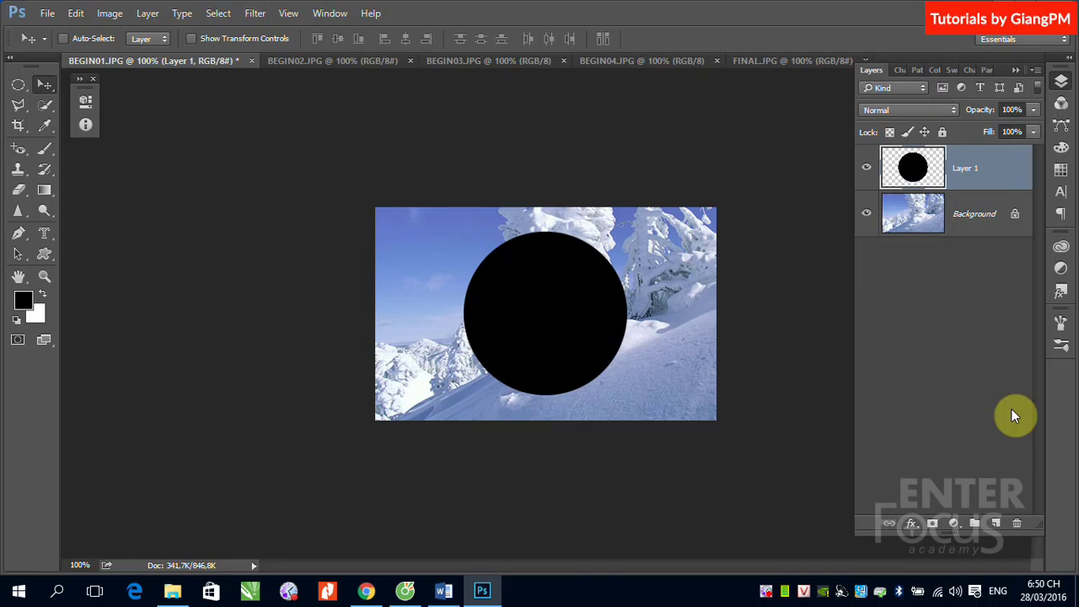
{"action": "left_click", "coordinate": [635, 63]}
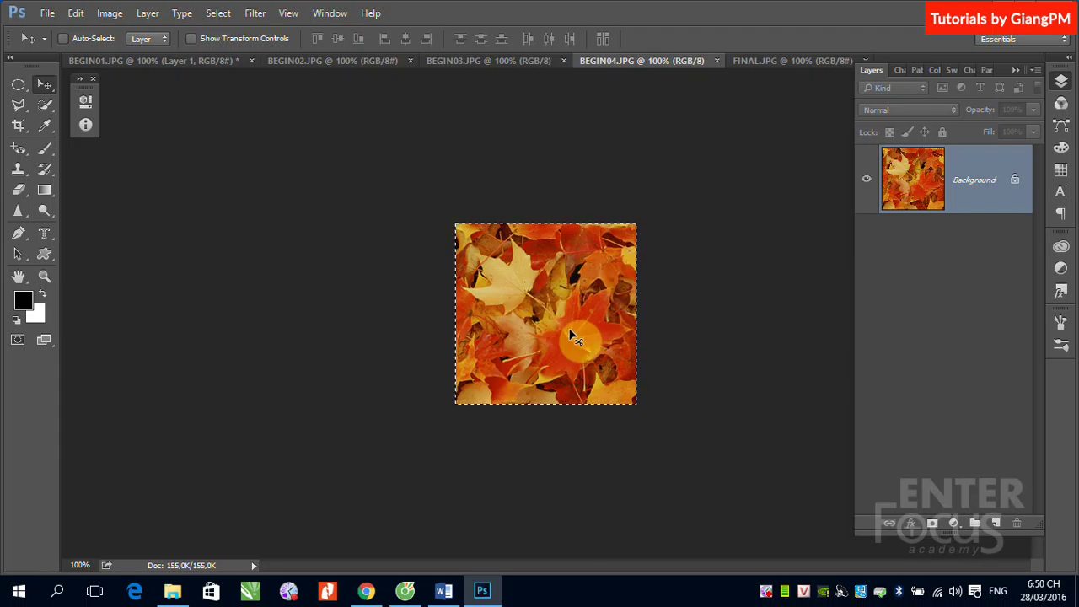
- Paste the BEGIN04 autumn leaves into BEGIN01 as Layer 2, with Auto-Select turned off
{"action": "left_click_drag", "start_coordinate": [572, 334], "coordinate": [168, 142]}
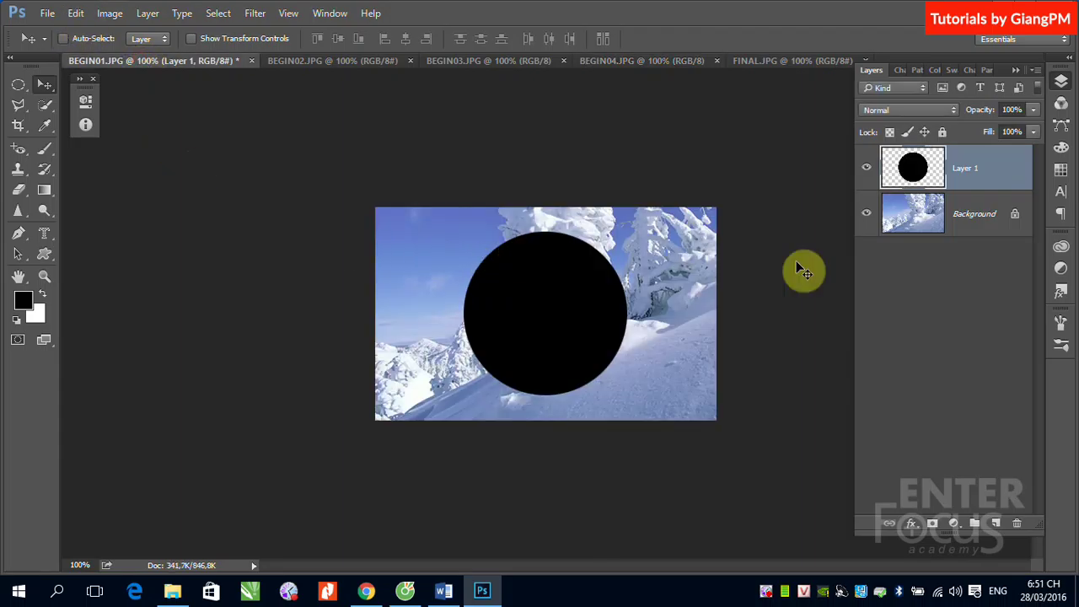
{"action": "left_click", "coordinate": [612, 62]}
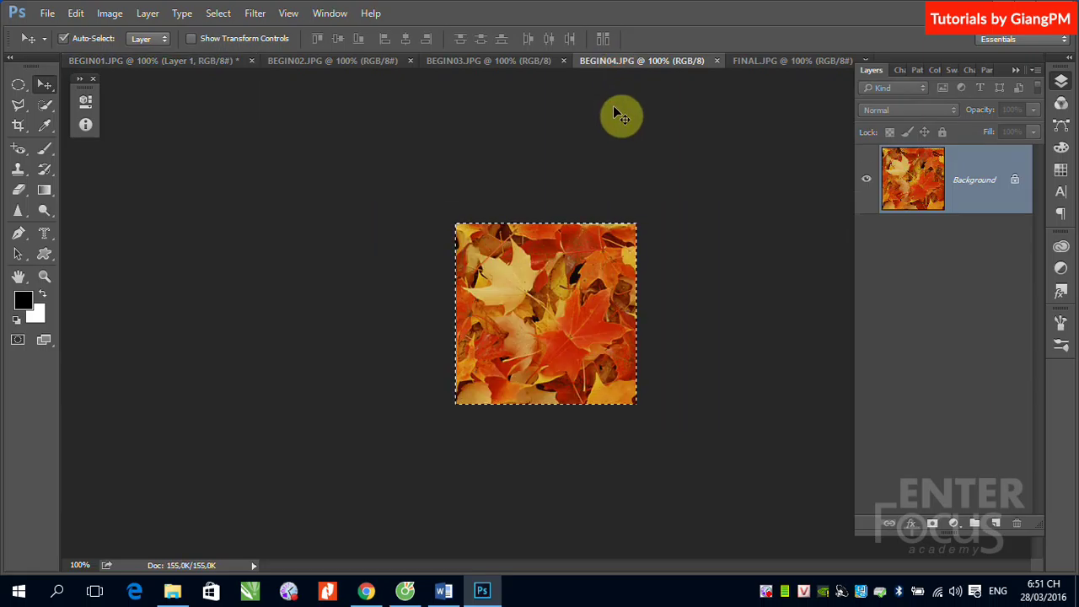
{"action": "left_click", "coordinate": [76, 38]}
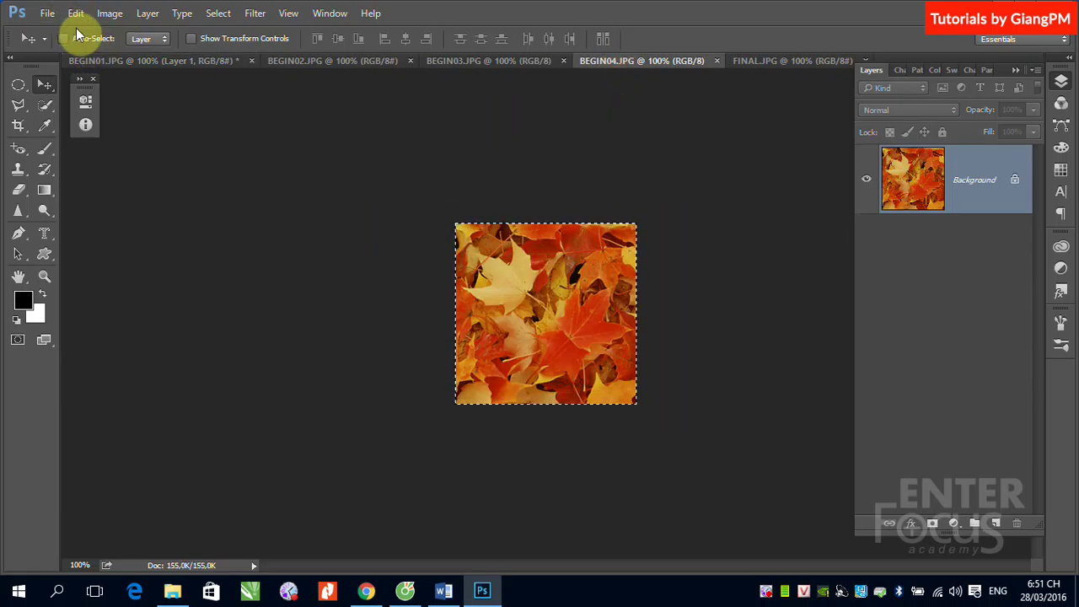
{"action": "left_click", "coordinate": [131, 63]}
{"action": "left_click", "coordinate": [76, 13]}
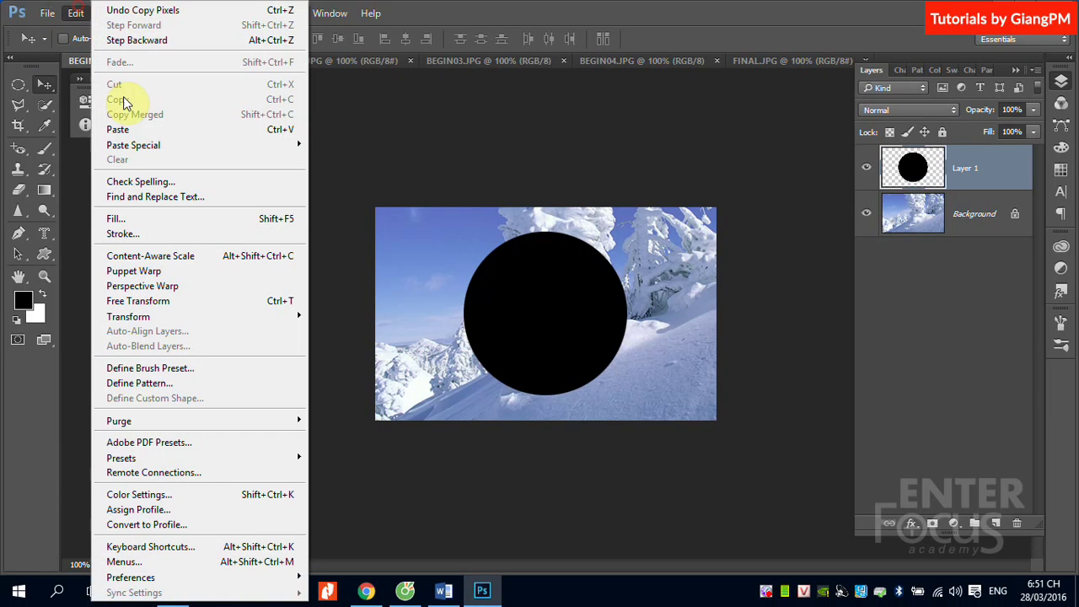
{"action": "left_click", "coordinate": [173, 132]}
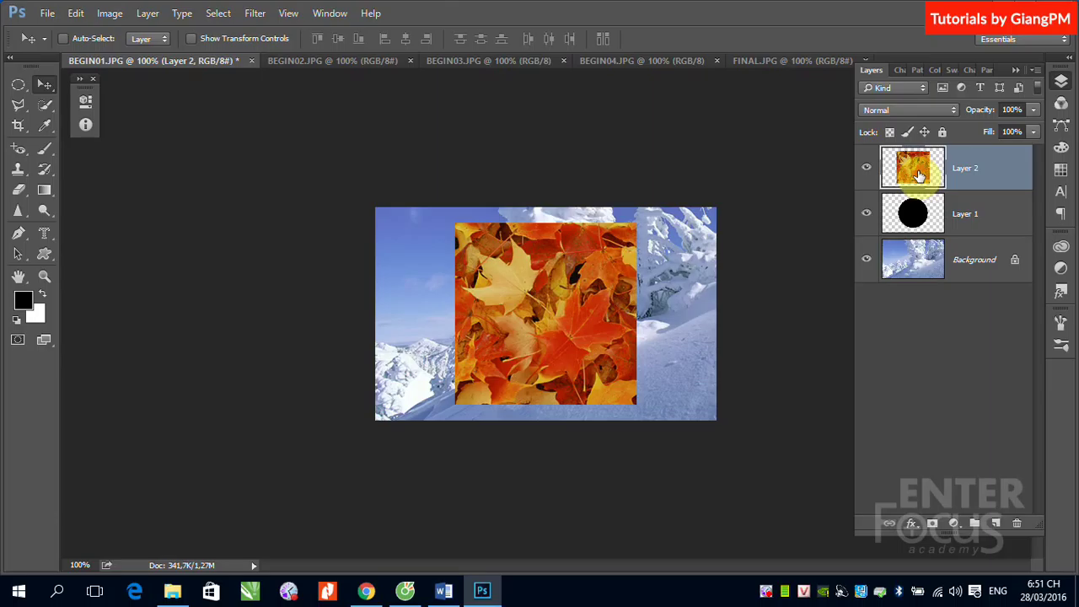
- Clip Layer 2's autumn leaves to the black circle with Create Clipping Mask
{"action": "left_click", "coordinate": [148, 13]}
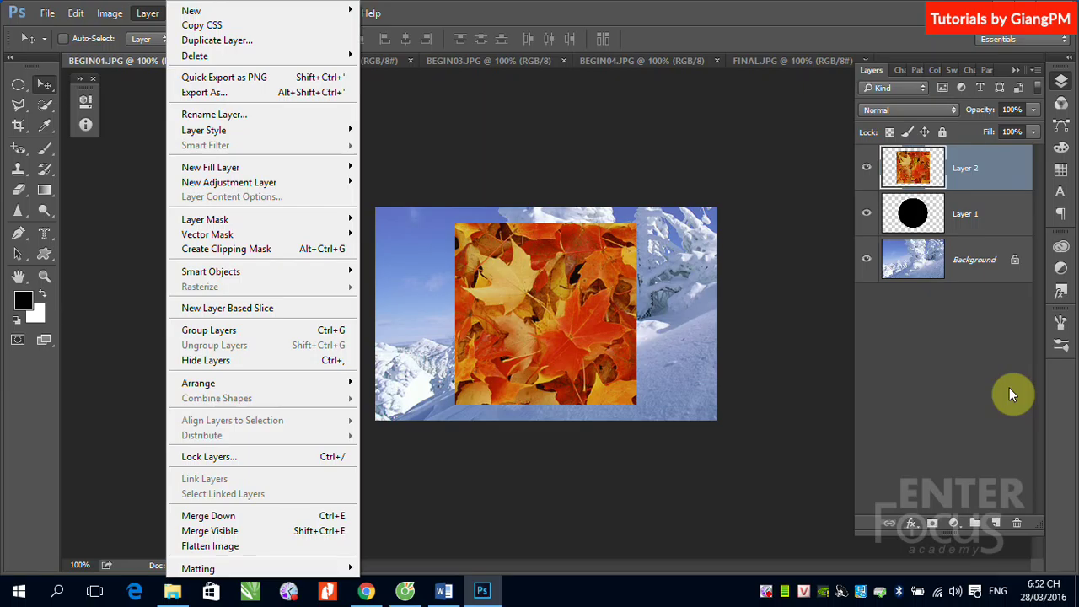
{"action": "left_click", "coordinate": [318, 257]}
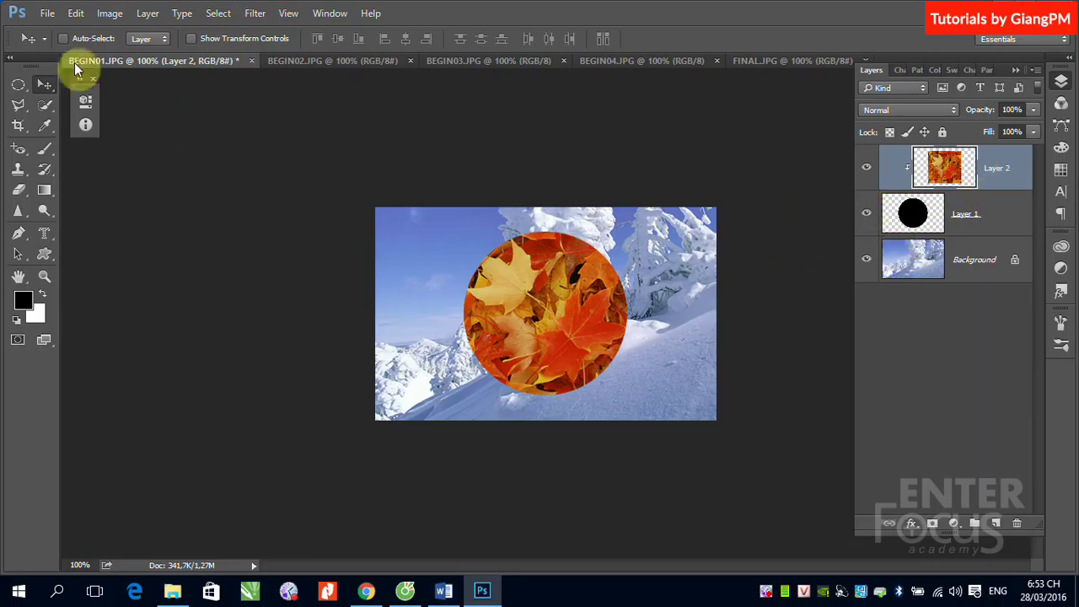
{"action": "left_click", "coordinate": [147, 16]}
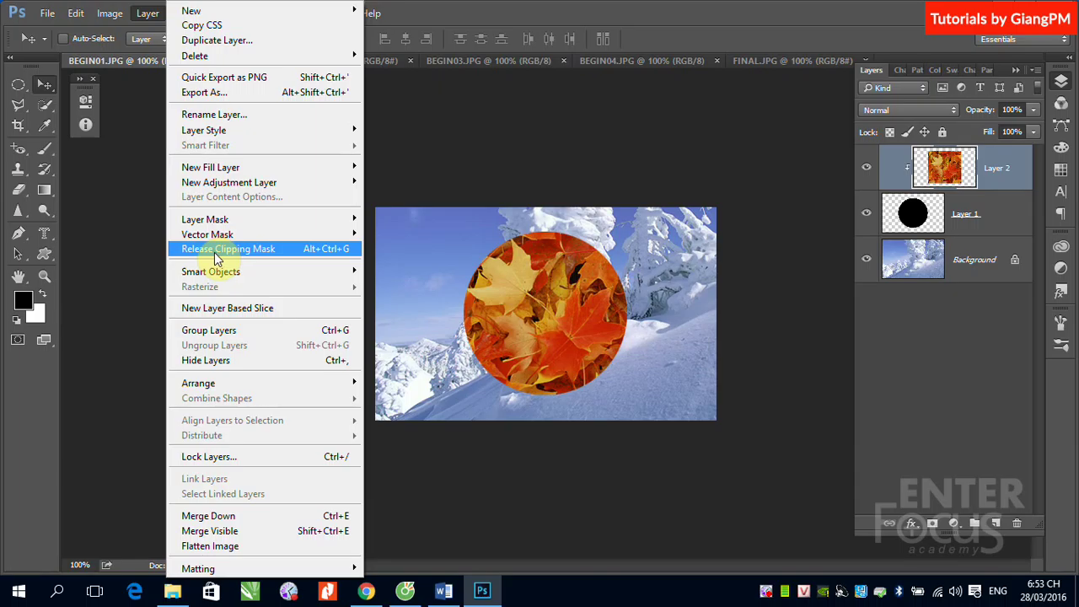
- Release the leaves' clipping mask, then reclip Layer 2 by Alt-clicking between it and Layer 1
{"action": "left_click", "coordinate": [218, 258]}
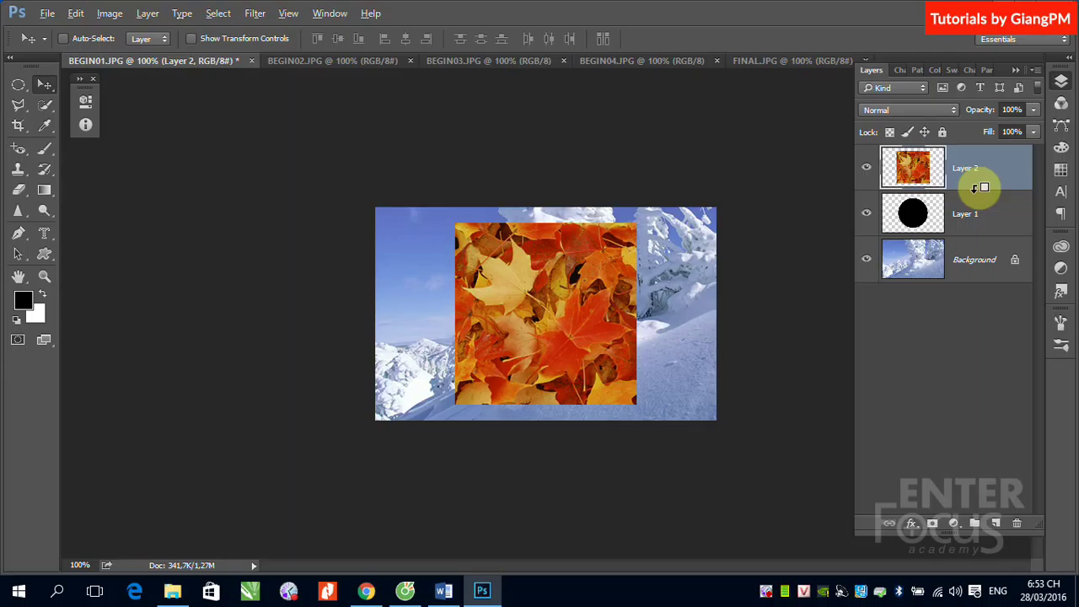
{"action": "key", "text": "alt"}
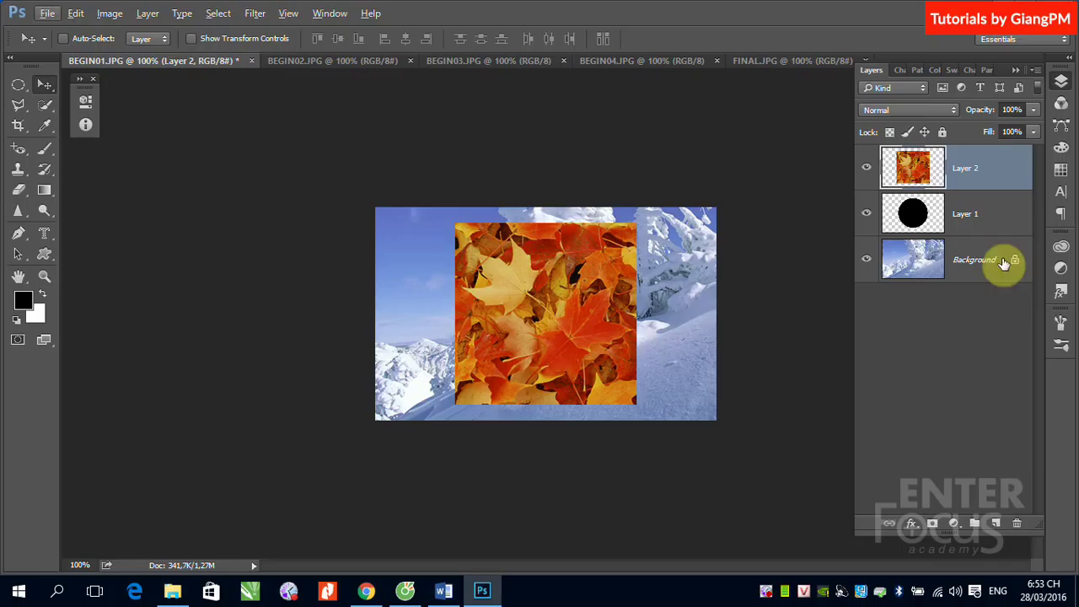
{"action": "left_click", "coordinate": [995, 172]}
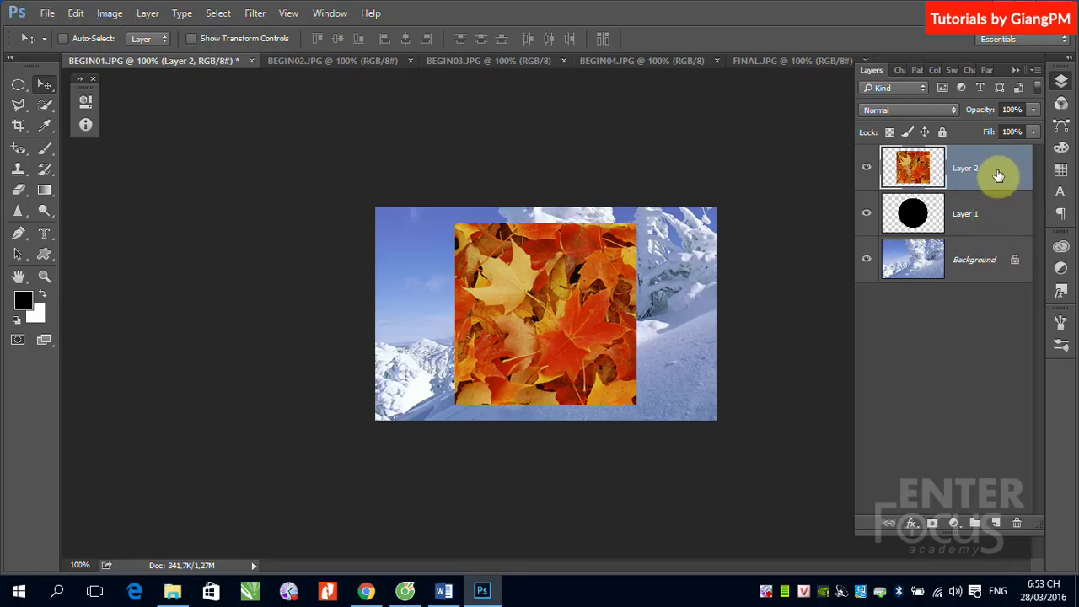
{"action": "left_click_drag", "start_coordinate": [997, 174], "coordinate": [995, 184]}
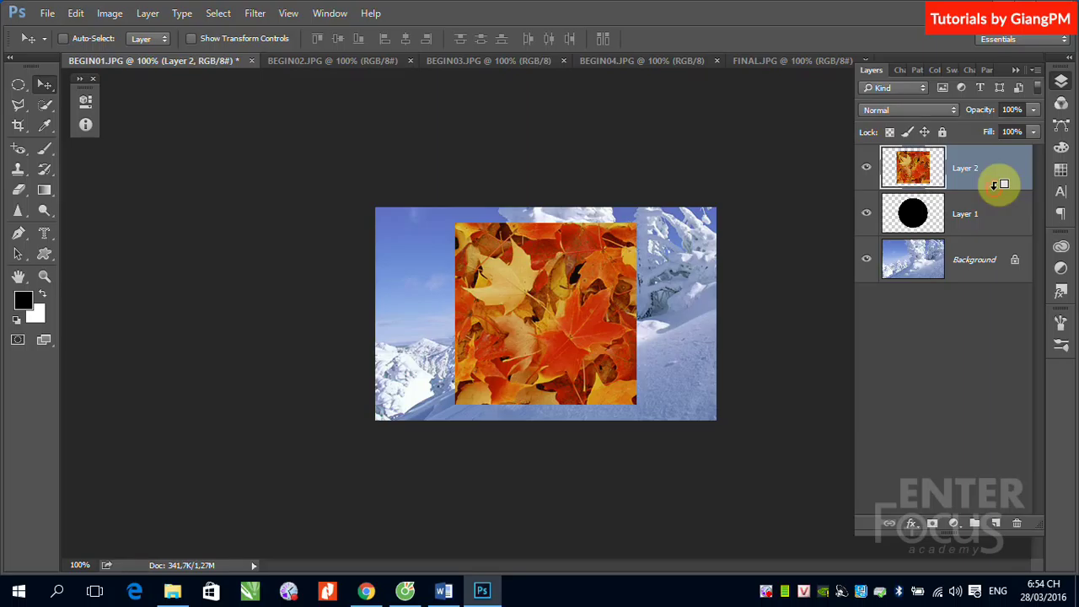
{"action": "left_click", "coordinate": [997, 185], "text": "alt"}
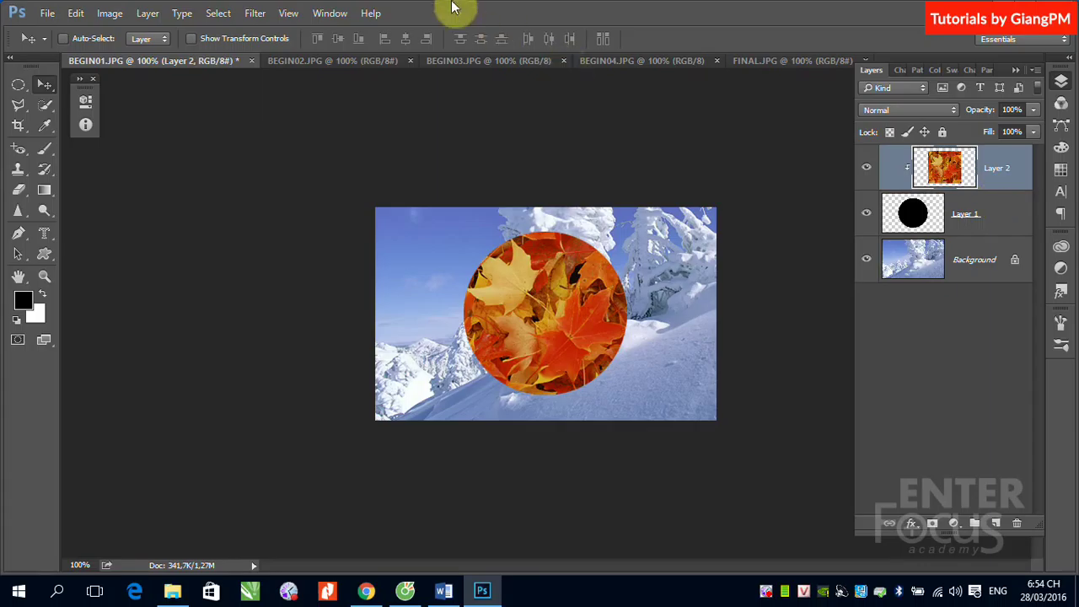
- Paste the BEGIN03 sunflower as Layer 3, clip it to the circle, and shift it slightly right
{"action": "left_click", "coordinate": [622, 61]}
{"action": "left_click", "coordinate": [501, 61]}
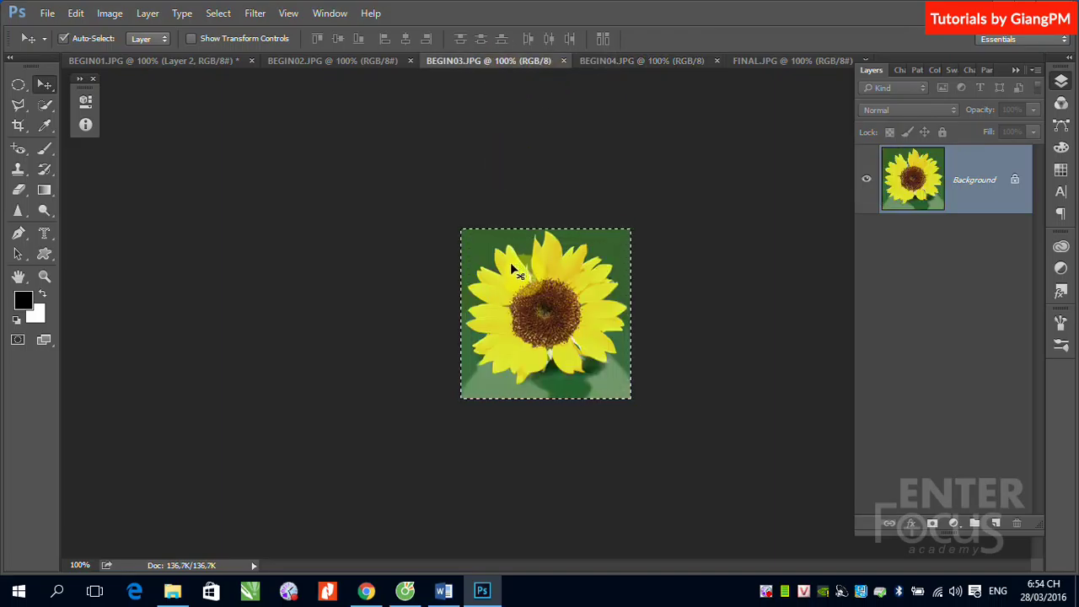
{"action": "left_click", "coordinate": [179, 61]}
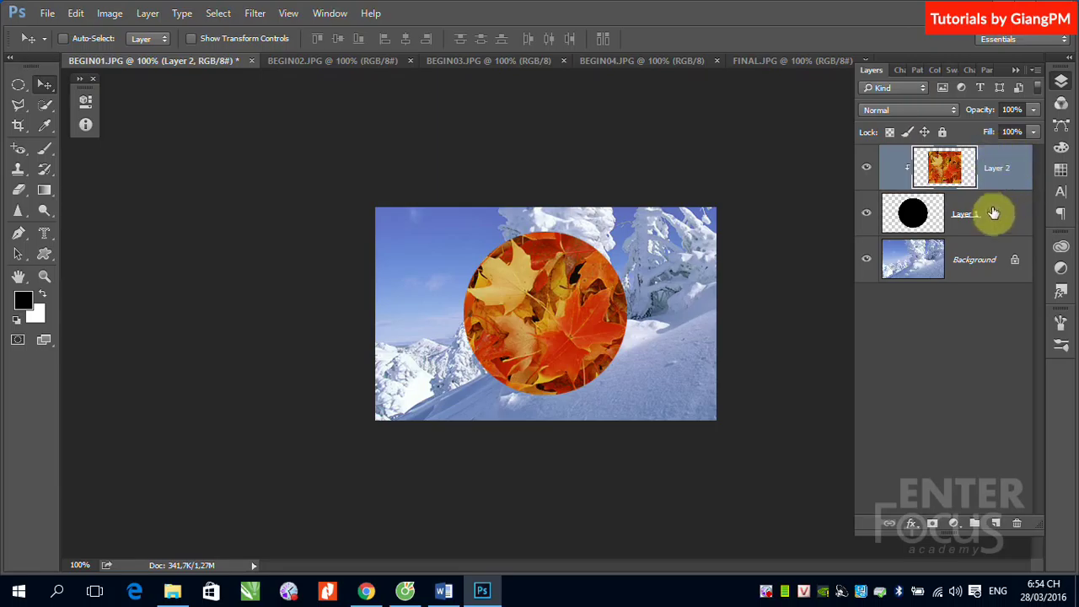
{"action": "key", "text": "ctrl"}
{"action": "key", "text": "ctrl+v"}
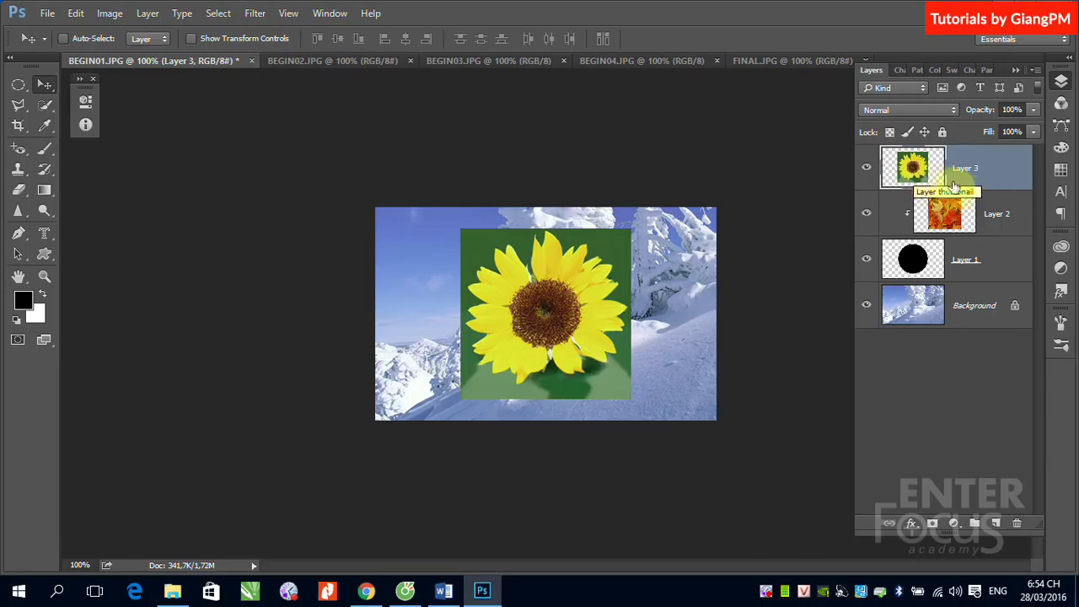
{"action": "left_click", "coordinate": [994, 186], "text": "alt"}
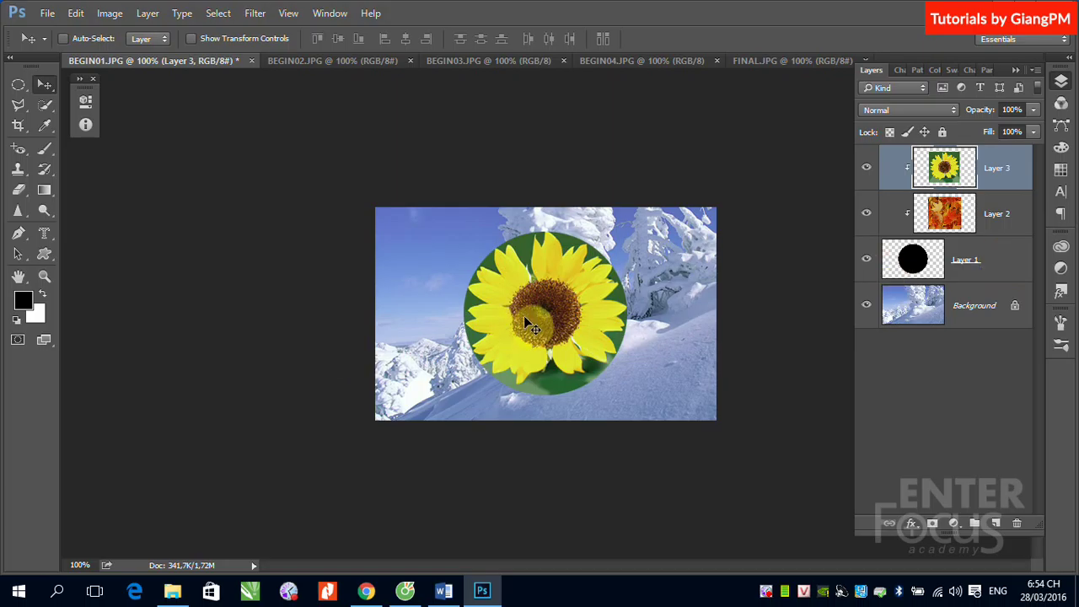
{"action": "left_click_drag", "start_coordinate": [524, 317], "coordinate": [565, 315]}
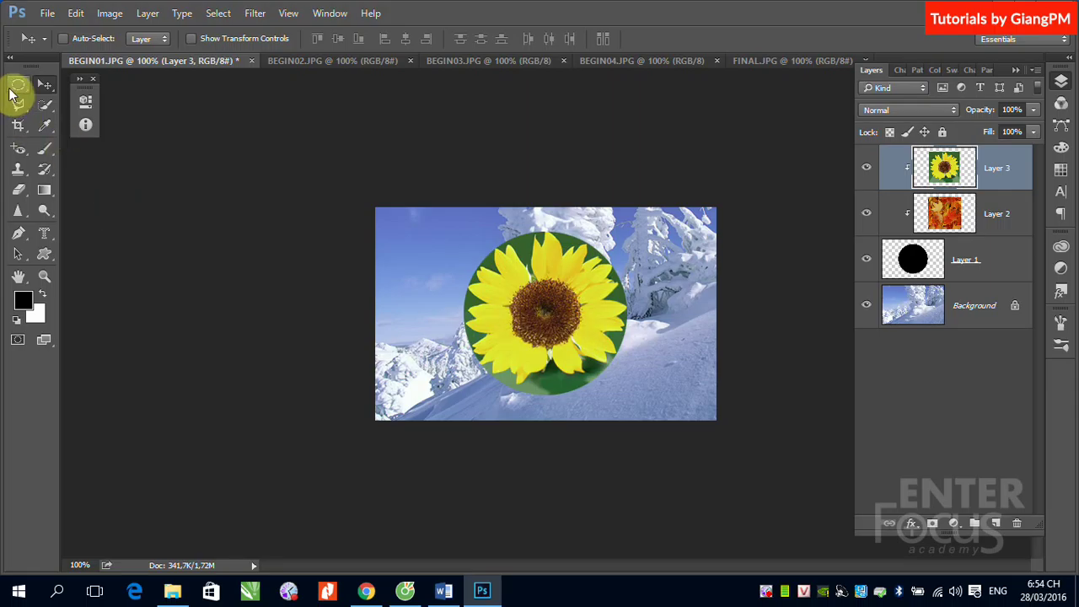
- Delete the sunflower's lower half with a rectangular selection, revealing the leaves beneath
{"action": "left_click_drag", "start_coordinate": [18, 84], "coordinate": [84, 78]}
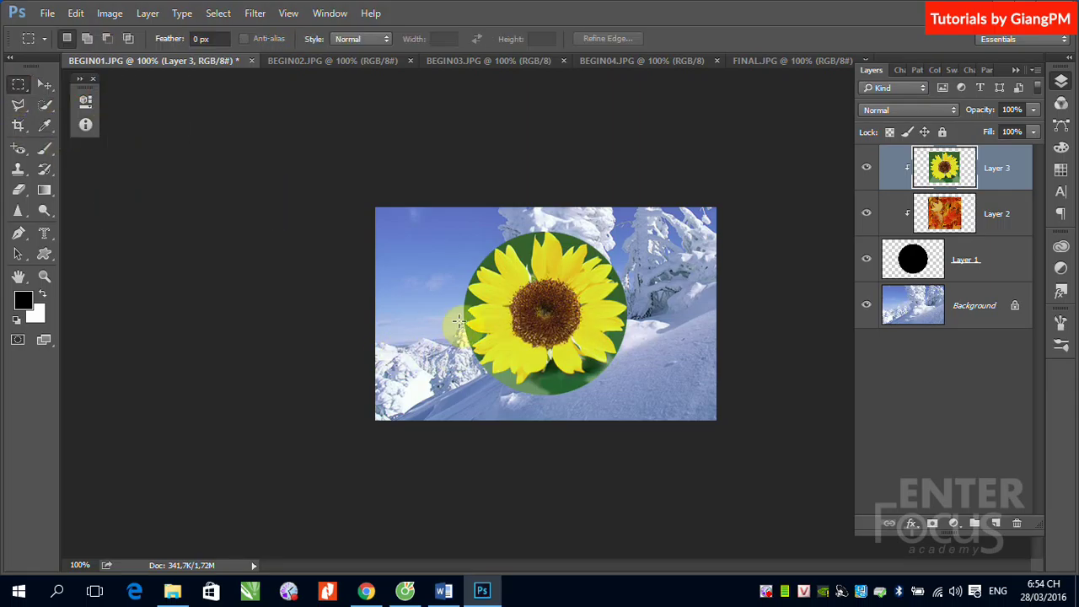
{"action": "left_click_drag", "start_coordinate": [447, 319], "coordinate": [662, 405]}
{"action": "key", "text": "Delete"}
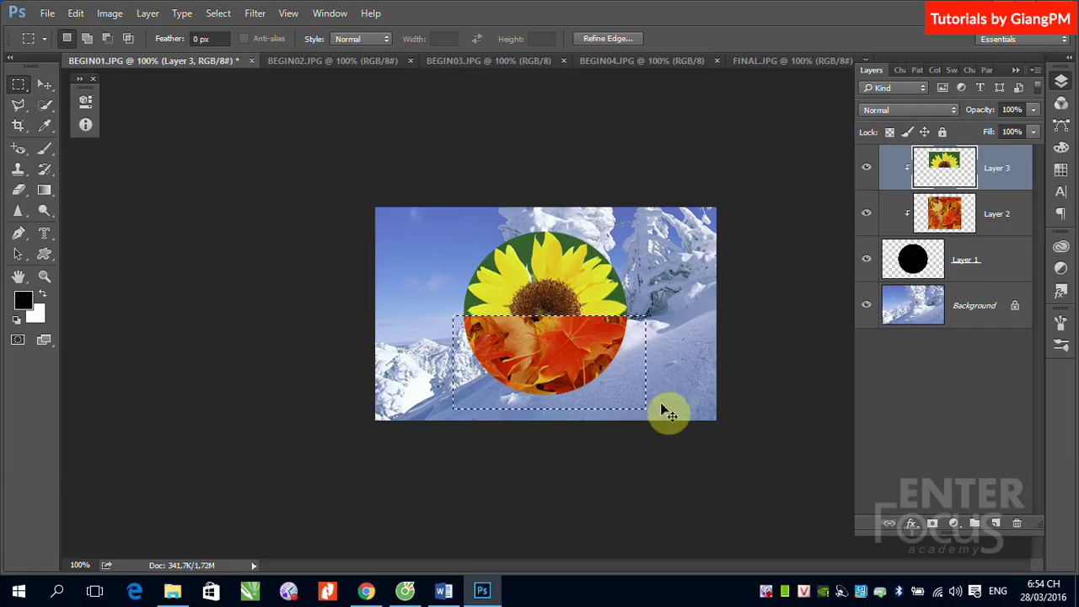
{"action": "left_click", "coordinate": [662, 405]}
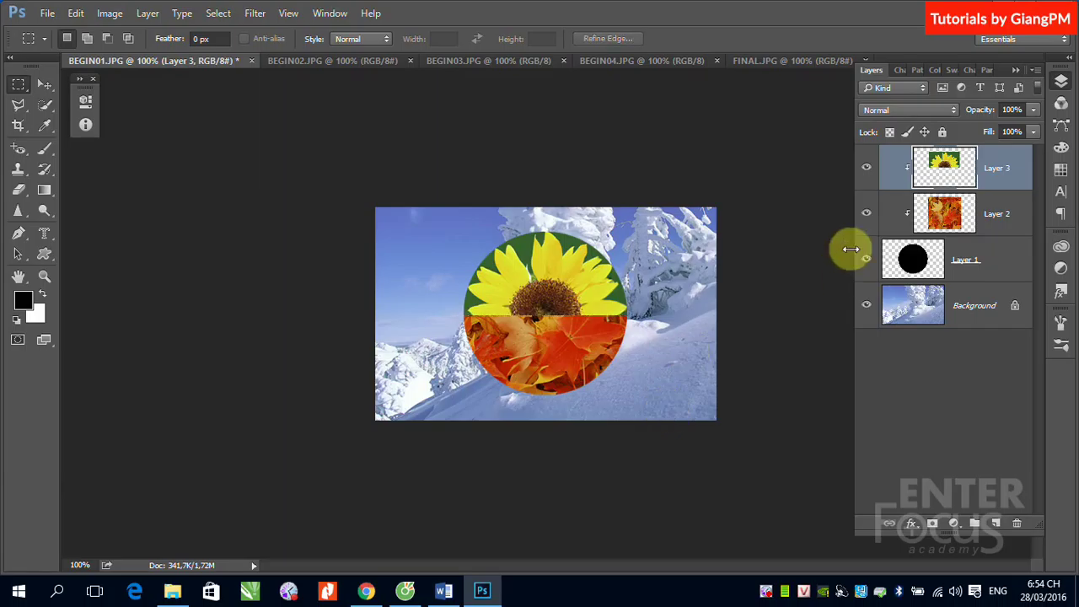
{"action": "left_click", "coordinate": [38, 85]}
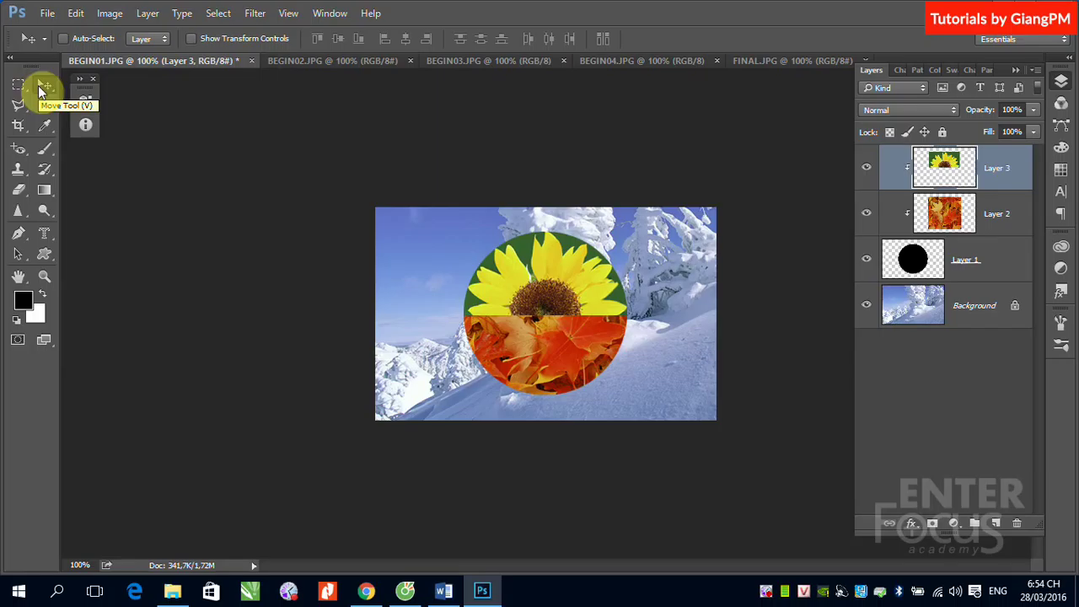
{"action": "left_click", "coordinate": [915, 261]}
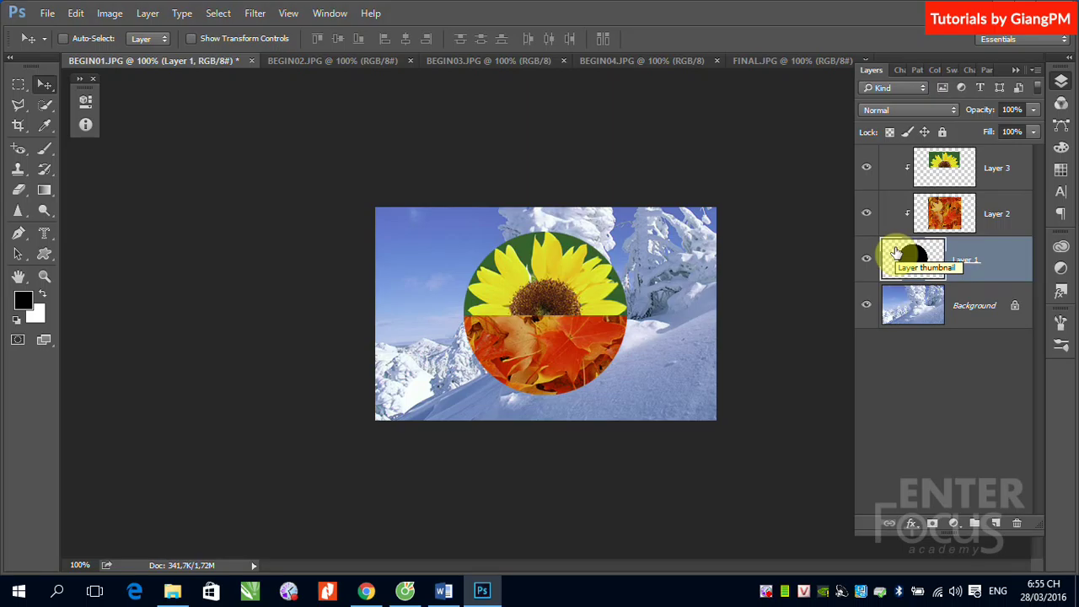
- Give Layer 1's black circle a default Outer Glow layer style
{"action": "left_click", "coordinate": [148, 13]}
{"action": "mouse_move", "coordinate": [204, 130]}
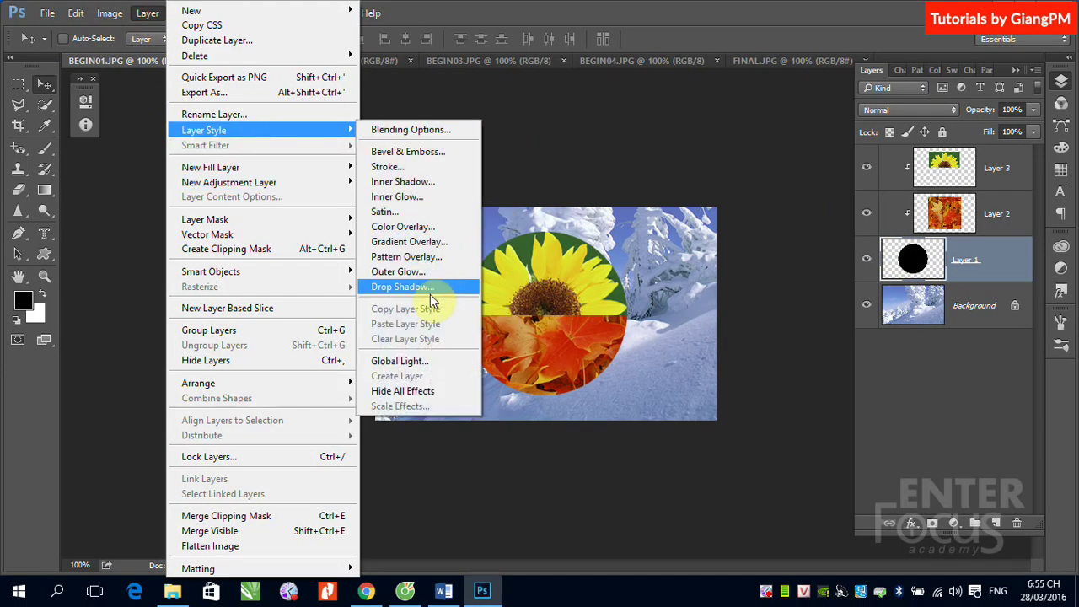
{"action": "left_click", "coordinate": [409, 272]}
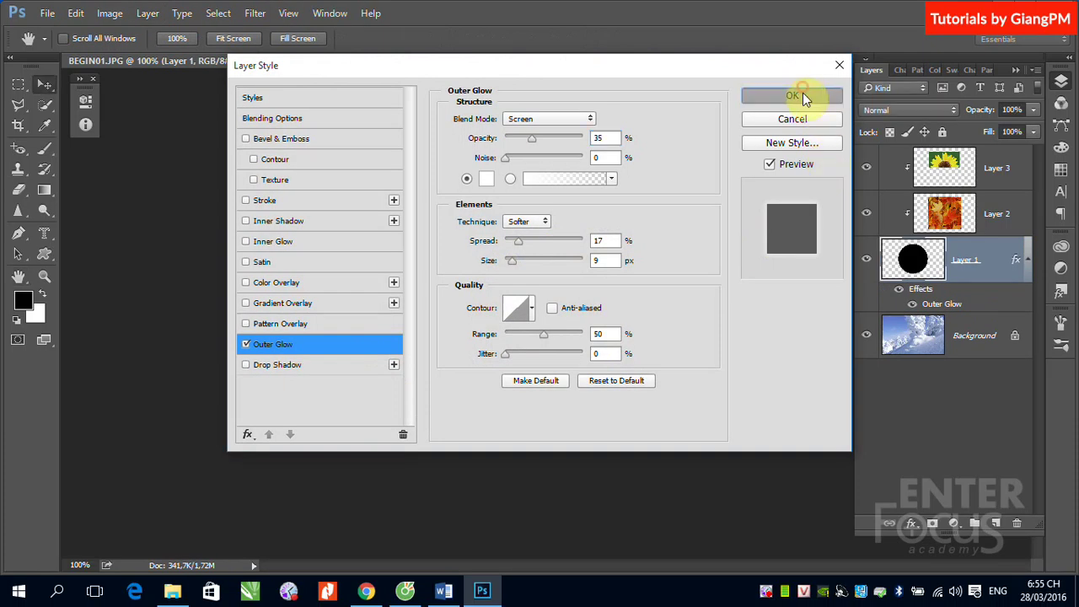
{"action": "left_click", "coordinate": [803, 94]}
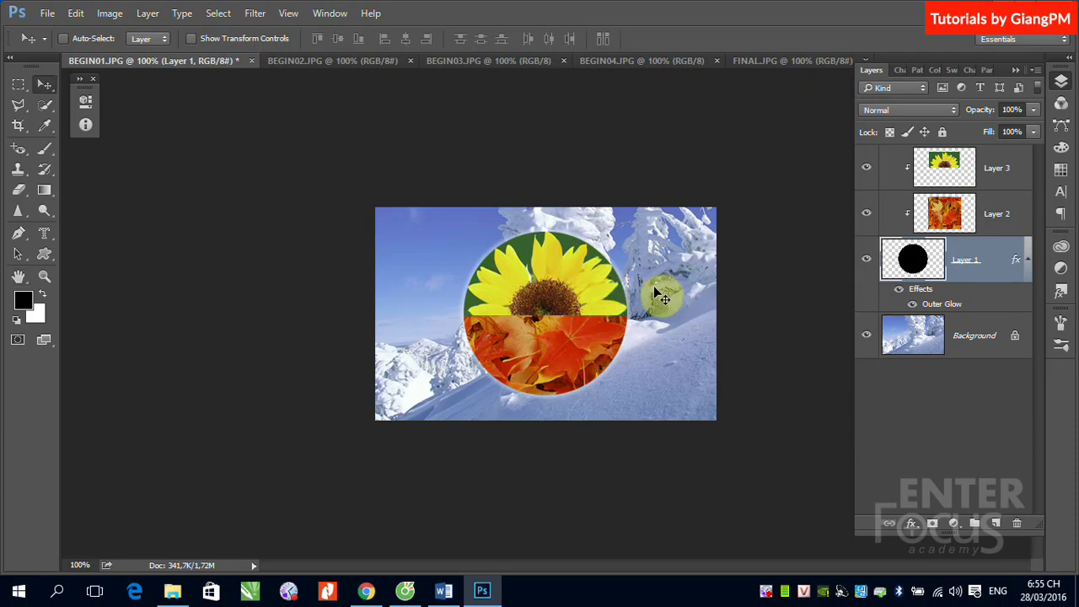
{"action": "left_click", "coordinate": [47, 238]}
- Add a white 60 pt Impact 'Summer' text layer on the lower left of the scene
{"action": "left_click_drag", "start_coordinate": [46, 239], "coordinate": [108, 281]}
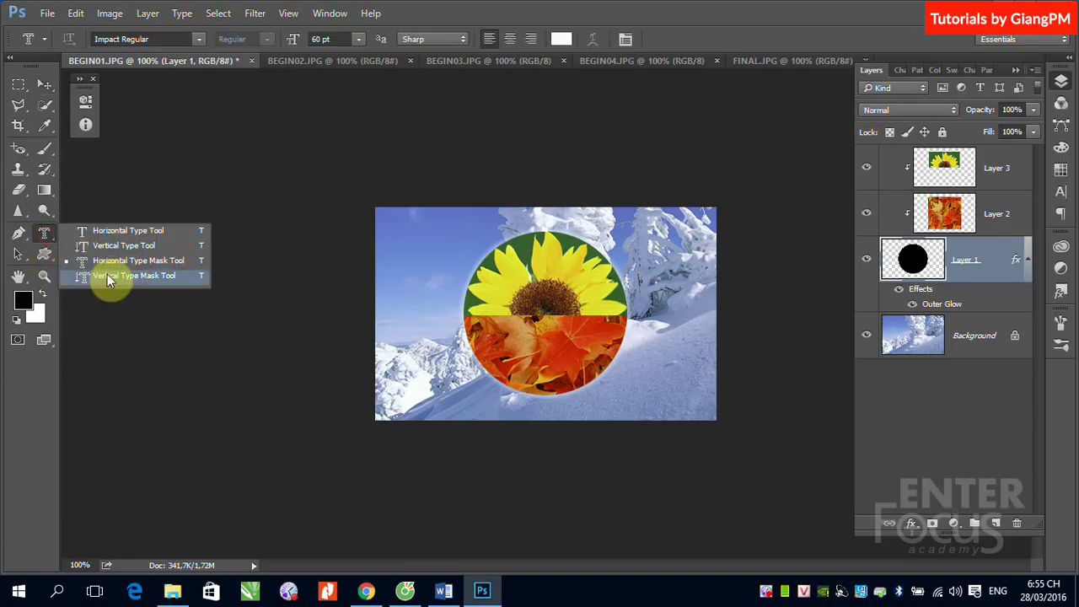
{"action": "left_click_drag", "start_coordinate": [108, 281], "coordinate": [110, 241]}
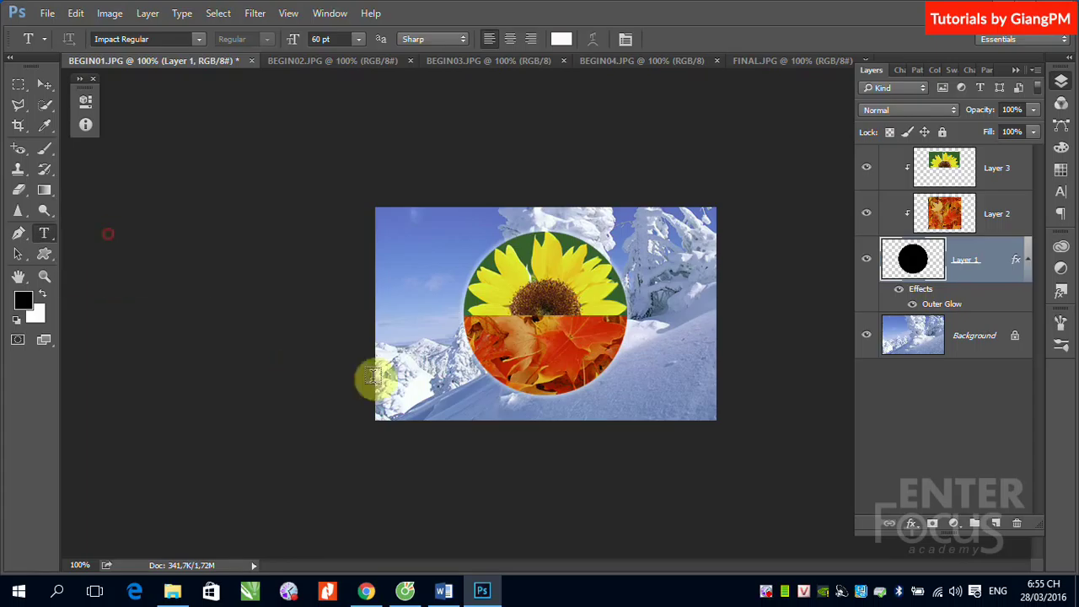
{"action": "left_click", "coordinate": [411, 380]}
{"action": "type", "text": "Fou"}
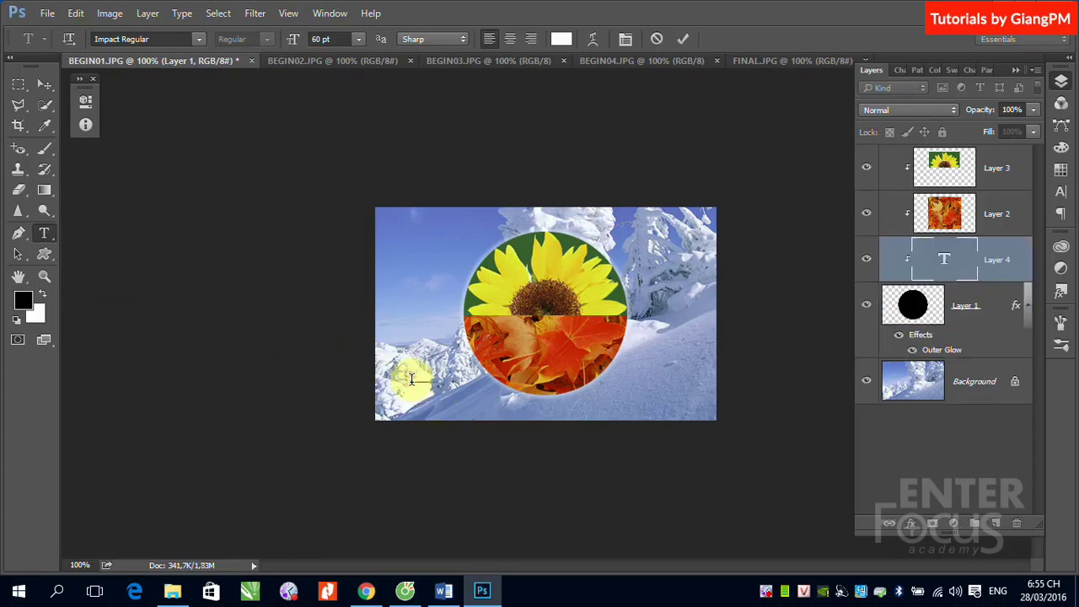
{"action": "type", "text": "r Se"}
{"action": "double_click", "coordinate": [1002, 262]}
{"action": "key", "text": "Return"}
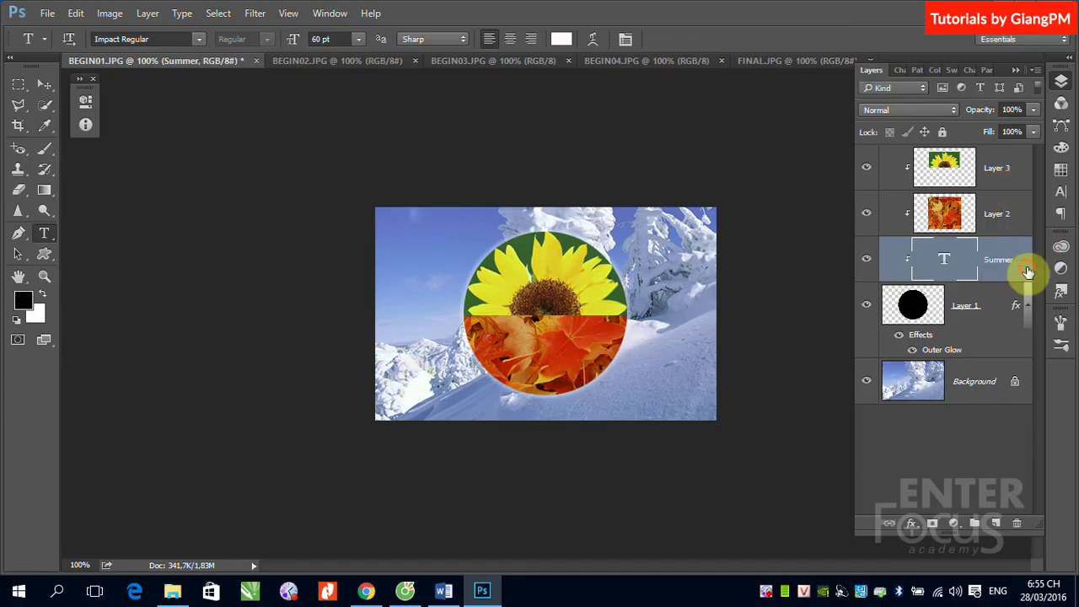
- Move Summer to the top, release its clip, shift it left, and paste the sunflower above
{"action": "left_click_drag", "start_coordinate": [1027, 271], "coordinate": [1007, 160]}
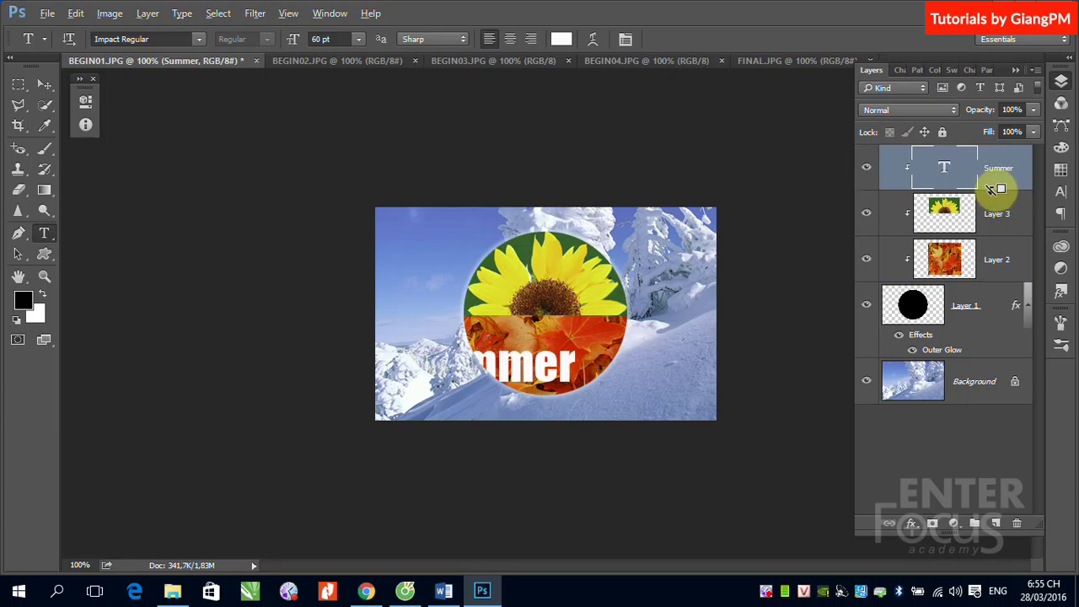
{"action": "left_click", "coordinate": [995, 189], "text": "alt"}
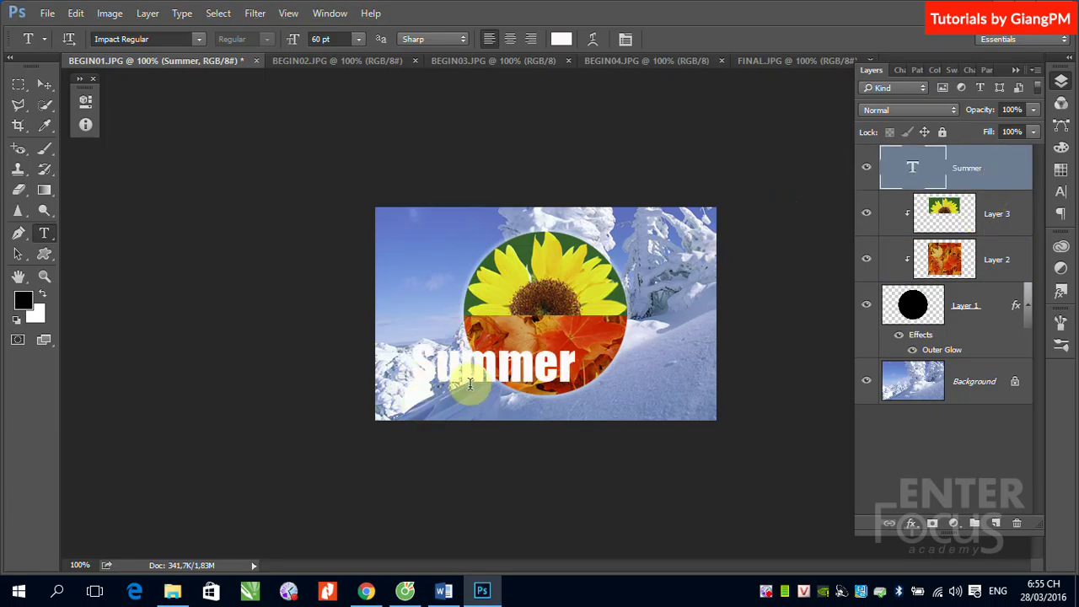
{"action": "left_click", "coordinate": [44, 84]}
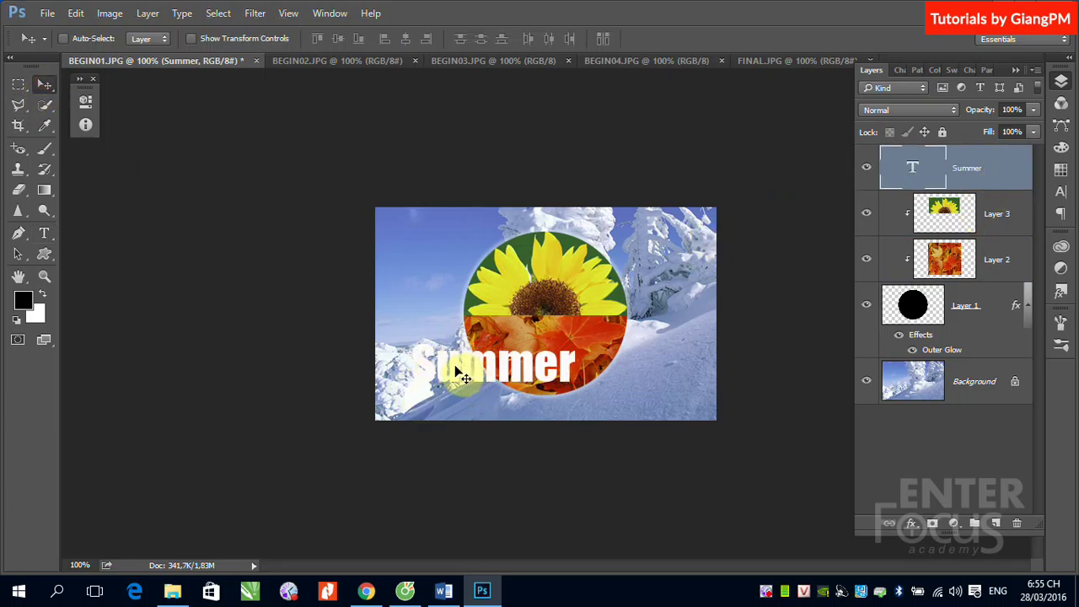
{"action": "left_click_drag", "start_coordinate": [457, 366], "coordinate": [441, 372]}
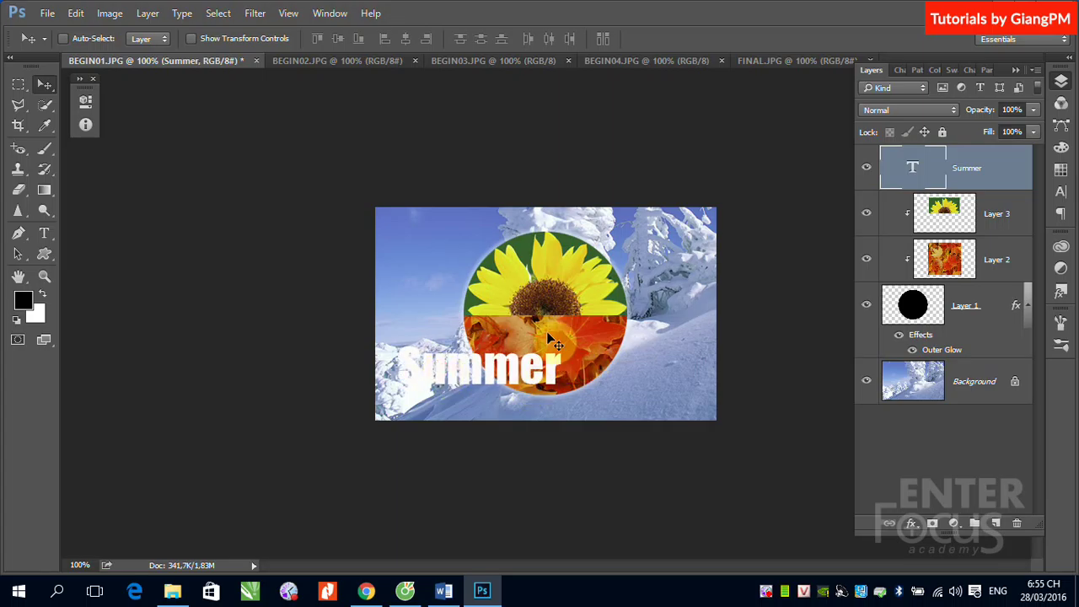
{"action": "key", "text": "ctrl+v"}
{"action": "mouse_move", "coordinate": [529, 333]}
{"action": "left_mouse_down"}
{"action": "mouse_move", "coordinate": [468, 362]}
{"action": "mouse_move", "coordinate": [485, 366]}
{"action": "left_mouse_up"}
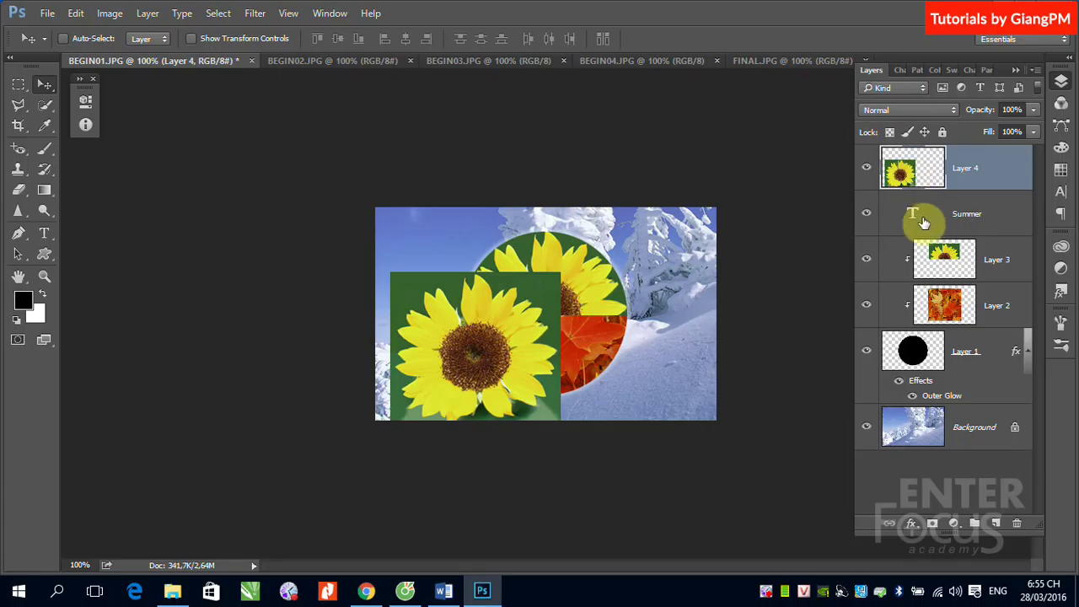
- Position the sunflower Layer 4 over the Summer text and clip it to the lettering
{"action": "left_click_drag", "start_coordinate": [923, 221], "coordinate": [978, 184]}
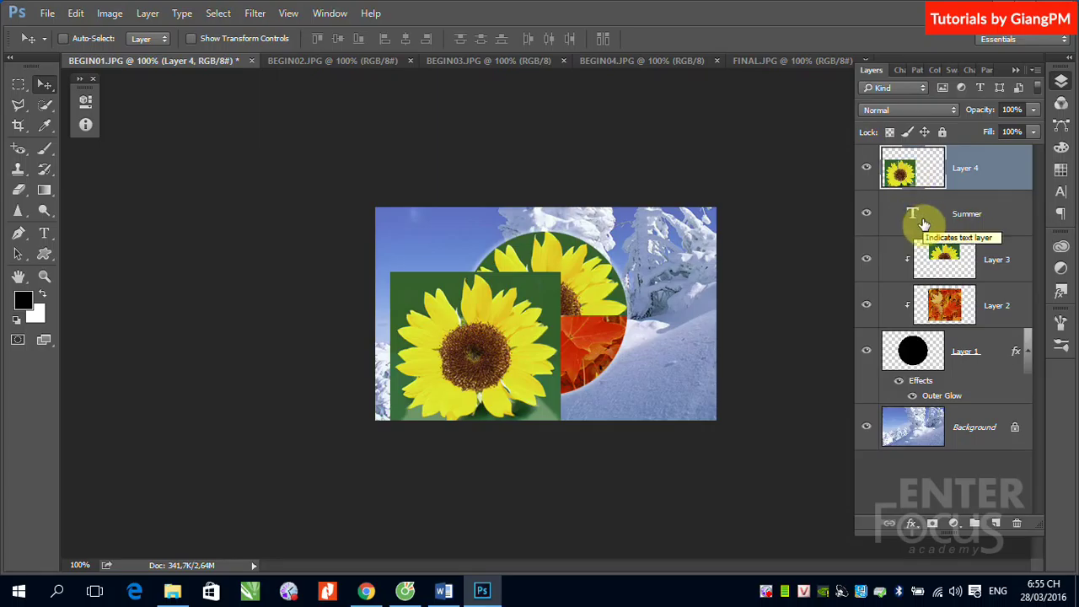
{"action": "left_click", "coordinate": [977, 183], "text": "alt"}
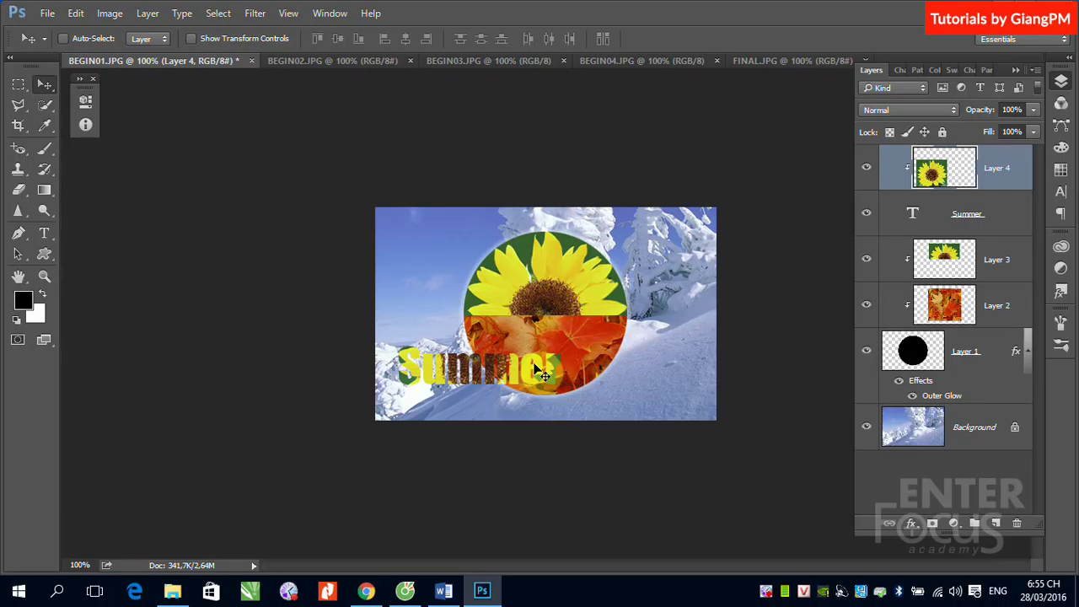
- Apply a default Bevel & Emboss layer style to the Summer text layer
{"action": "left_click", "coordinate": [929, 218]}
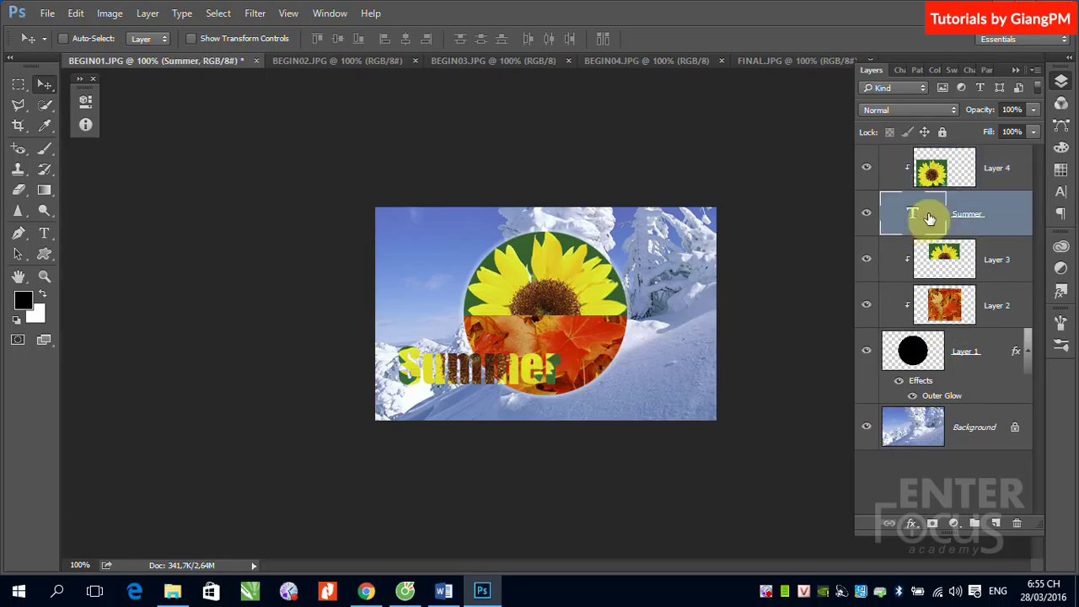
{"action": "left_click", "coordinate": [150, 13]}
{"action": "mouse_move", "coordinate": [204, 130]}
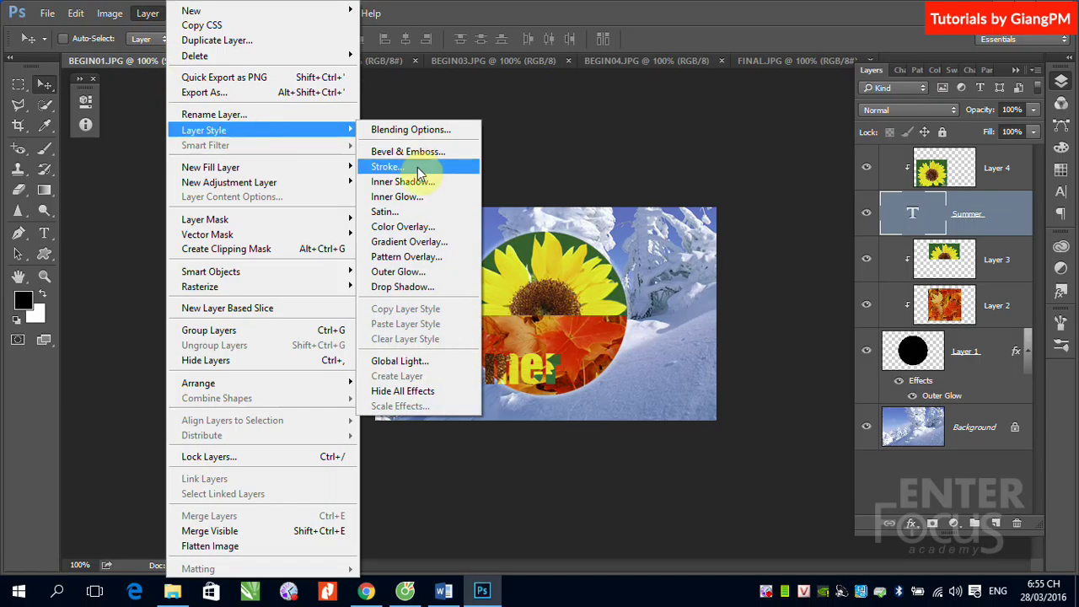
{"action": "left_click", "coordinate": [419, 153]}
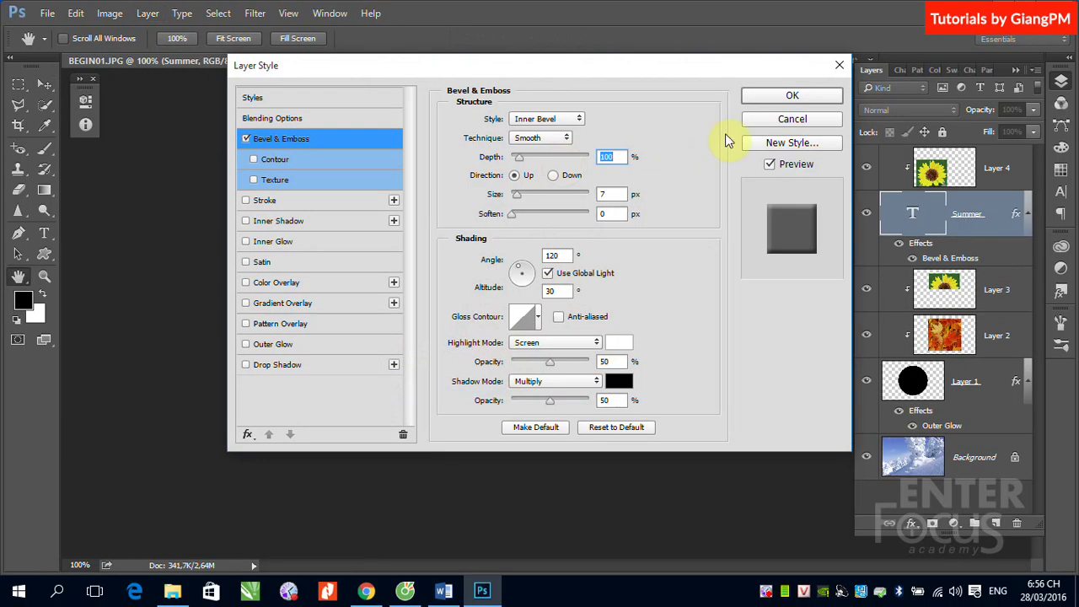
{"action": "left_click", "coordinate": [753, 100]}
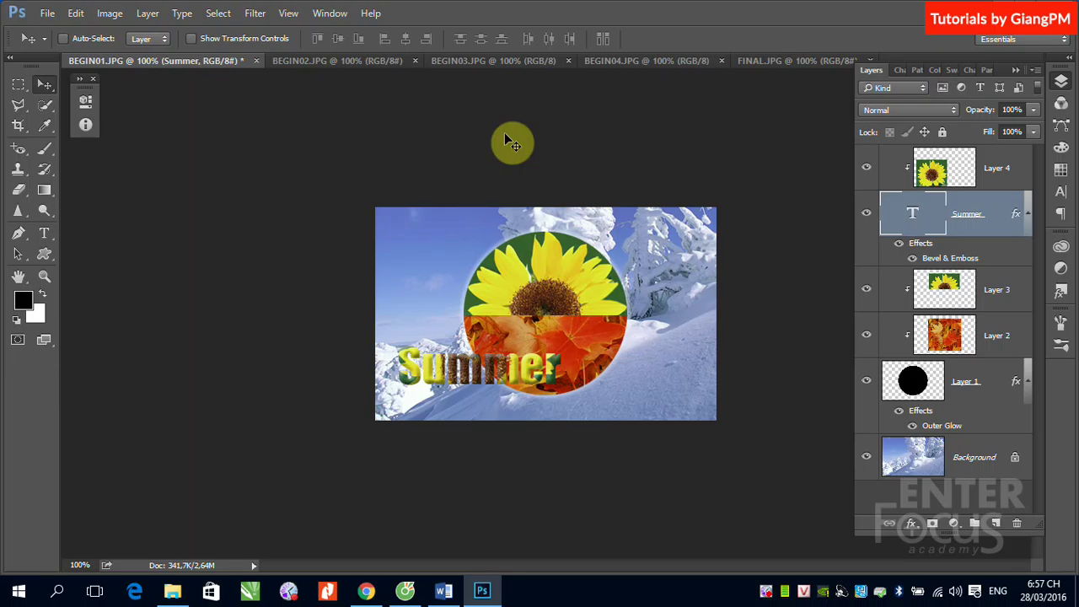
- Delete Layer 4 through Layer 1, leaving only the snow Background
{"action": "left_click", "coordinate": [997, 167]}
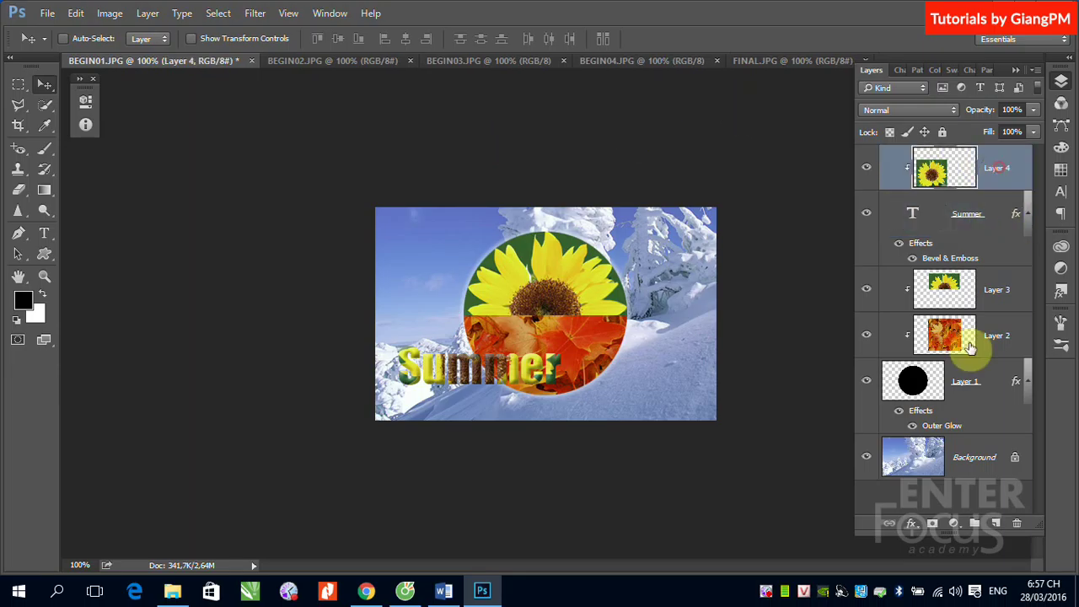
{"action": "left_click", "coordinate": [1001, 428], "text": "shift"}
{"action": "key", "text": "Delete"}
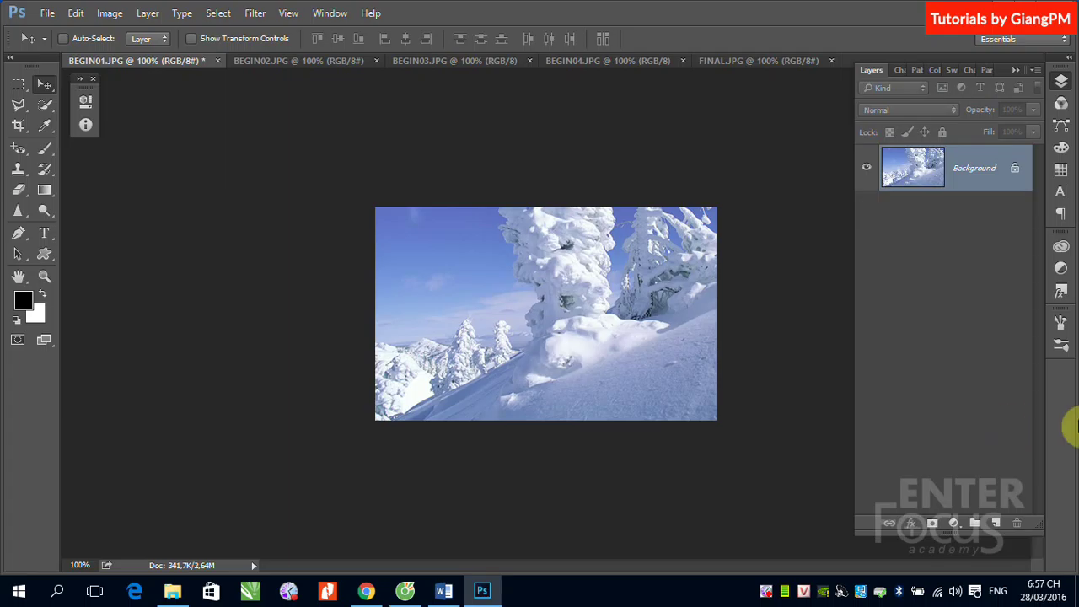
- Copy the autumn leaves image from BEGIN04 and return to BEGIN01
{"action": "left_click", "coordinate": [603, 59]}
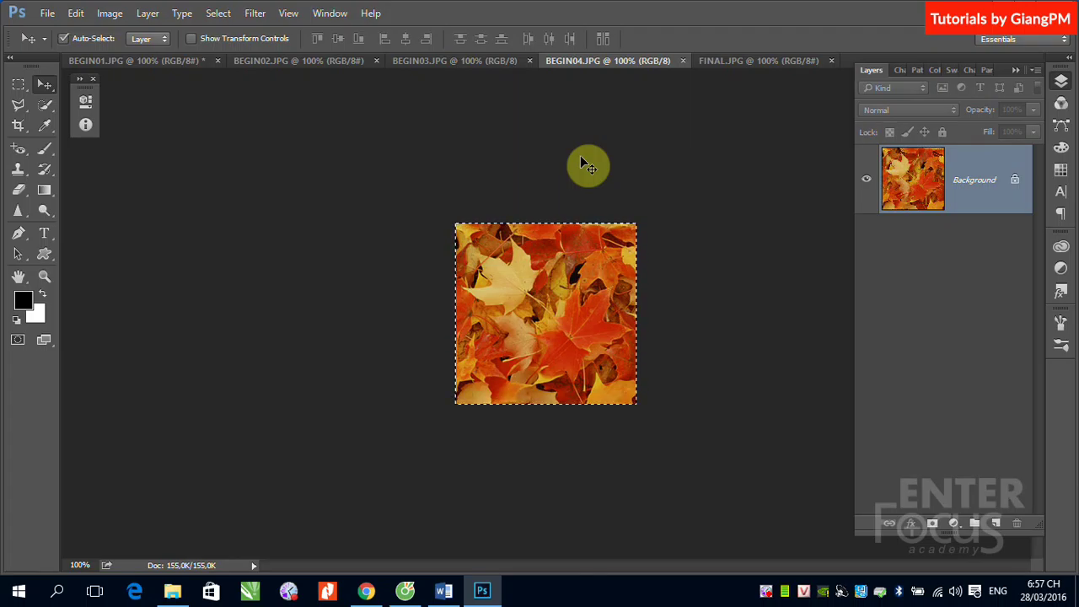
{"action": "key", "text": "ctrl"}
{"action": "left_click", "coordinate": [137, 64]}
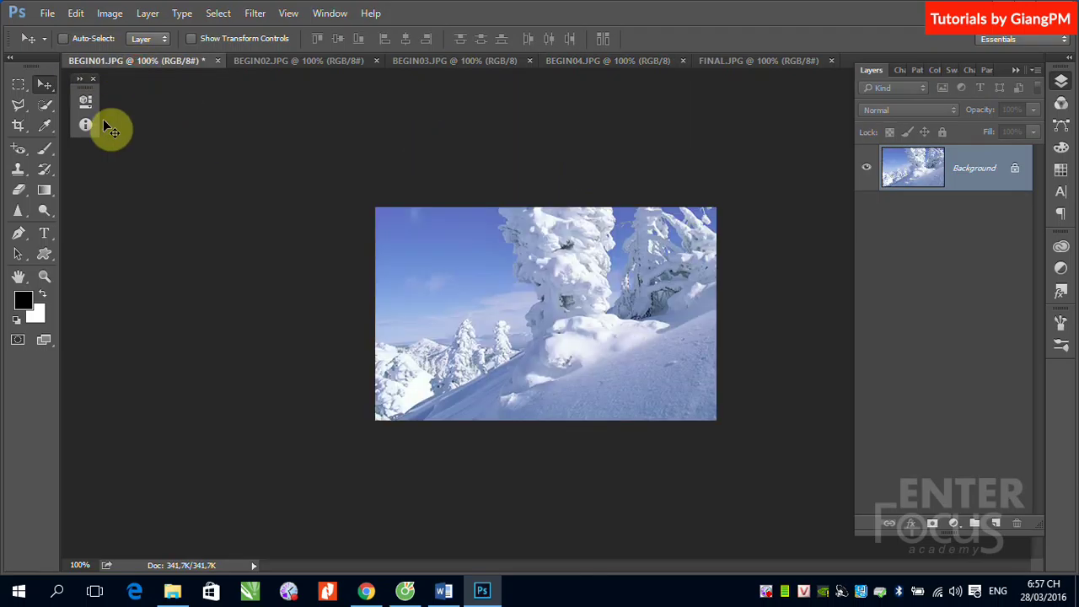
- Paste the autumn leaves into a central elliptical selection and nudge them into place
{"action": "left_click", "coordinate": [18, 85]}
{"action": "left_click", "coordinate": [59, 97]}
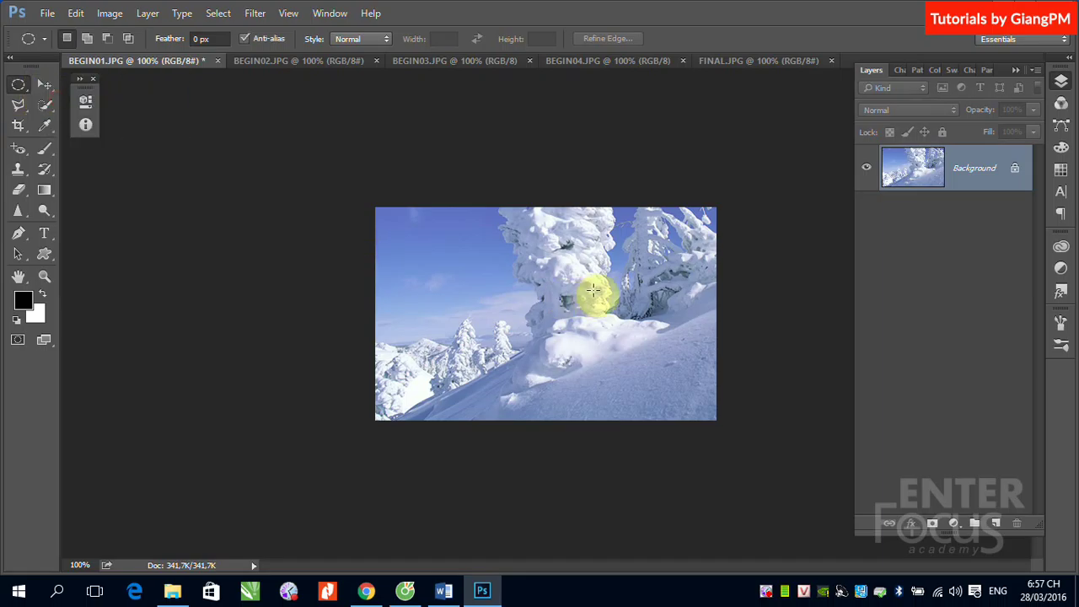
{"action": "left_click_drag", "start_coordinate": [462, 253], "coordinate": [628, 432]}
{"action": "left_click", "coordinate": [76, 13]}
{"action": "mouse_move", "coordinate": [133, 145]}
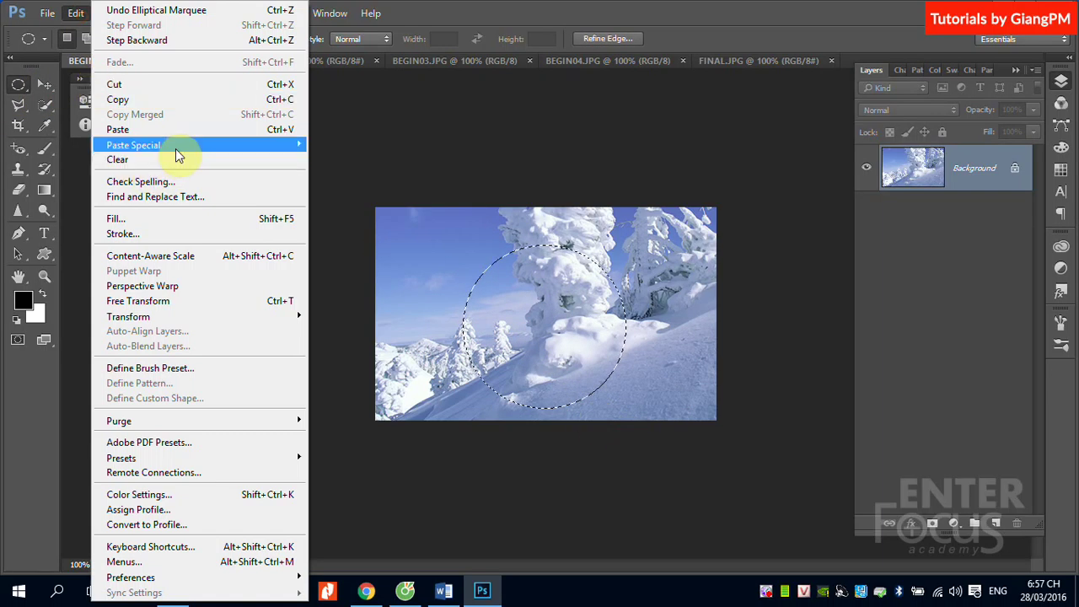
{"action": "left_click", "coordinate": [354, 160]}
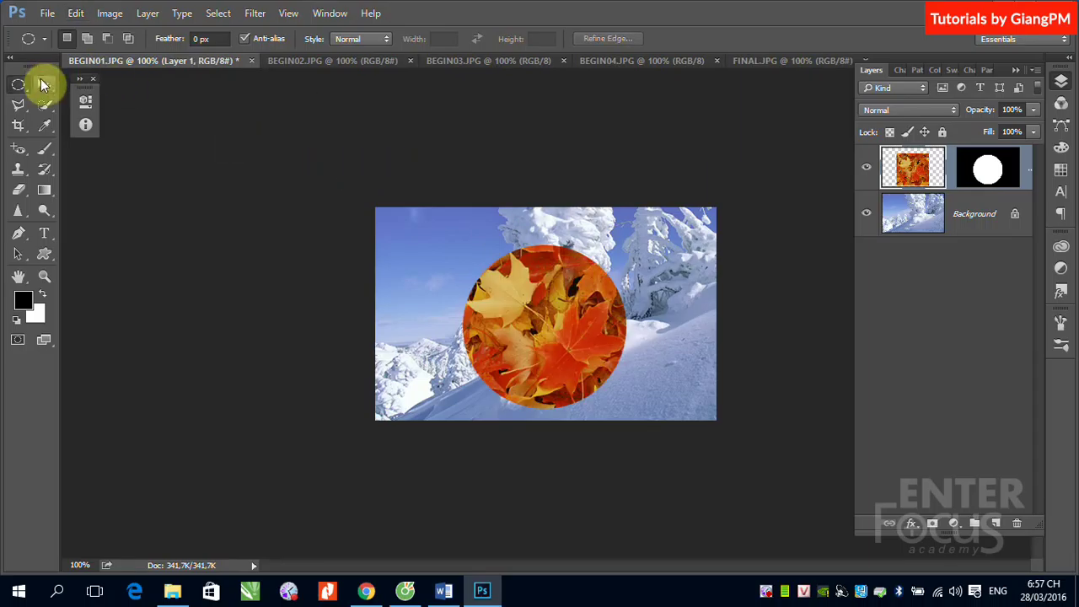
{"action": "left_click", "coordinate": [45, 85]}
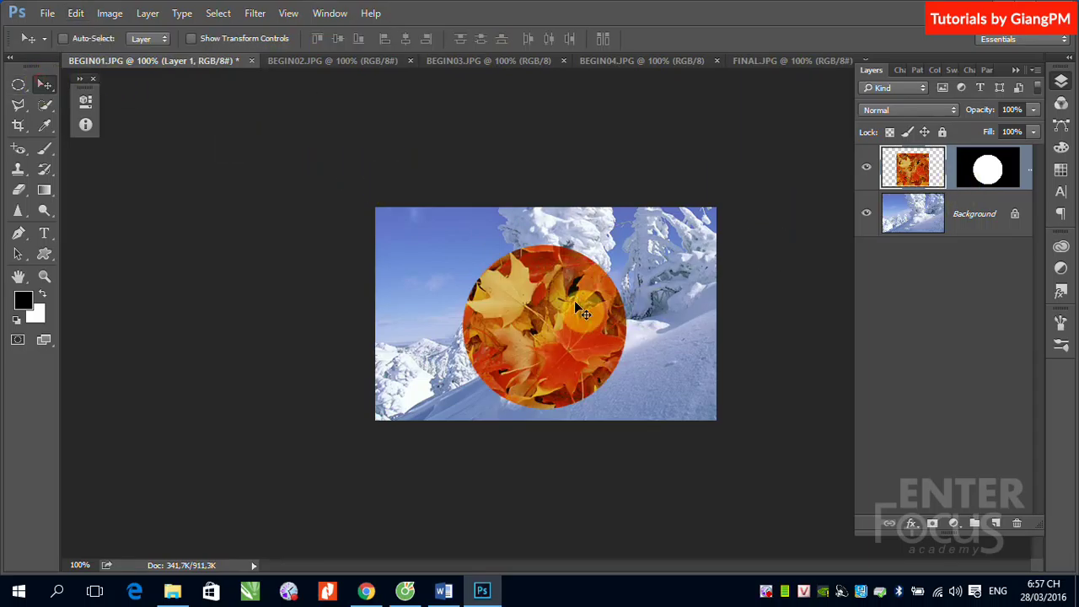
{"action": "left_click_drag", "start_coordinate": [575, 305], "coordinate": [560, 305]}
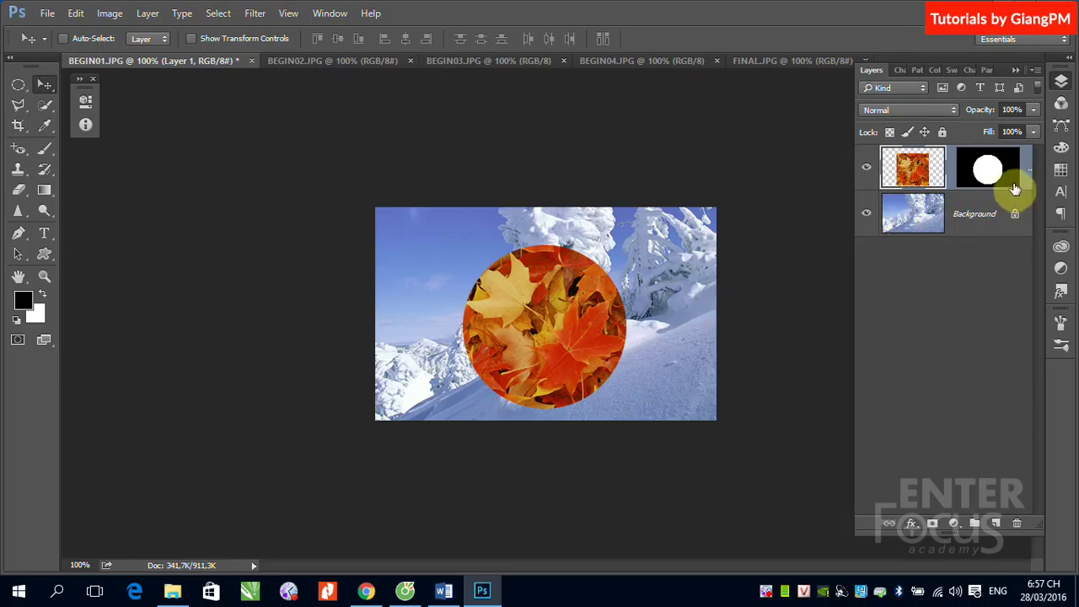
- Drag the sunflower from BEGIN03 into BEGIN01 and position it on the snow
{"action": "left_click", "coordinate": [478, 61]}
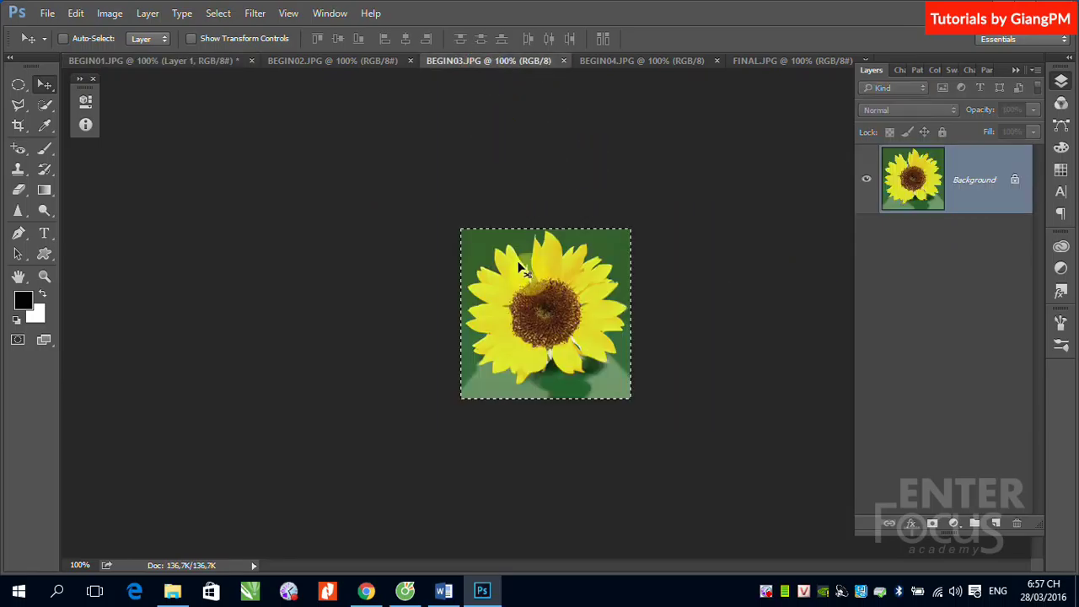
{"action": "mouse_move", "coordinate": [520, 268]}
{"action": "left_mouse_down"}
{"action": "mouse_move", "coordinate": [182, 64]}
{"action": "mouse_move", "coordinate": [234, 136]}
{"action": "left_mouse_up"}
{"action": "left_click_drag", "start_coordinate": [560, 300], "coordinate": [560, 313]}
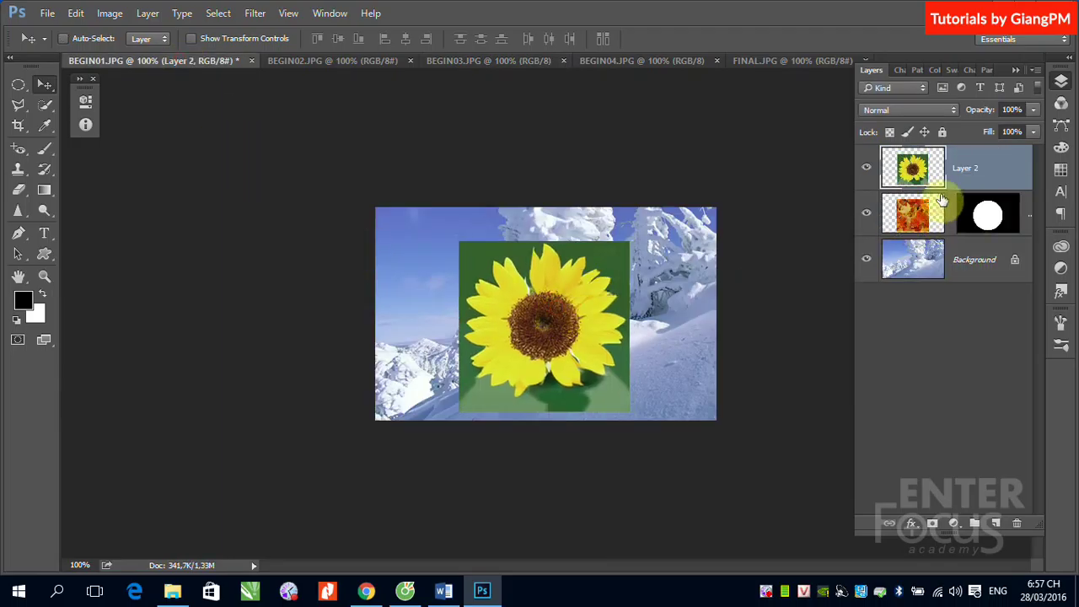
- Load the leaf mask's circle as a selection and mask the sunflower layer with it
{"action": "left_click_drag", "start_coordinate": [970, 221], "coordinate": [991, 226]}
{"action": "left_click", "coordinate": [988, 223], "text": "ctrl"}
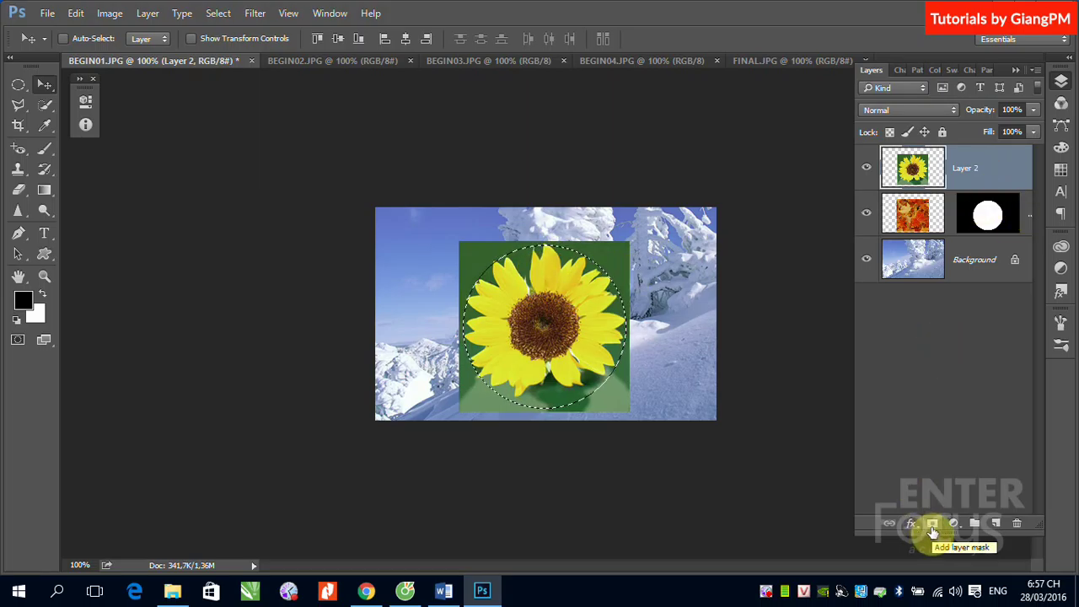
{"action": "left_click", "coordinate": [933, 527]}
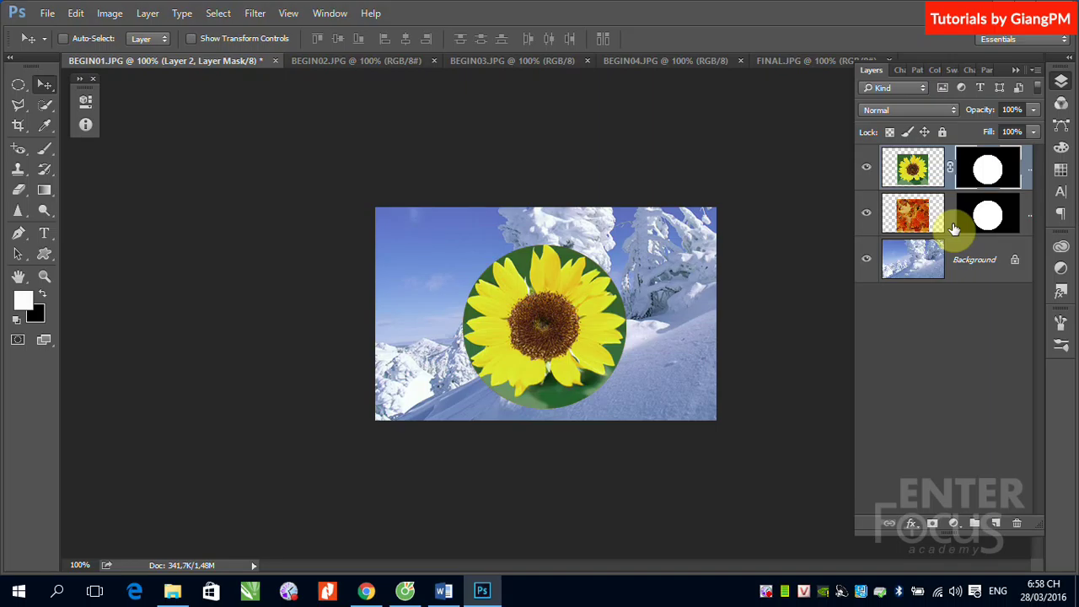
{"action": "left_click", "coordinate": [1036, 71]}
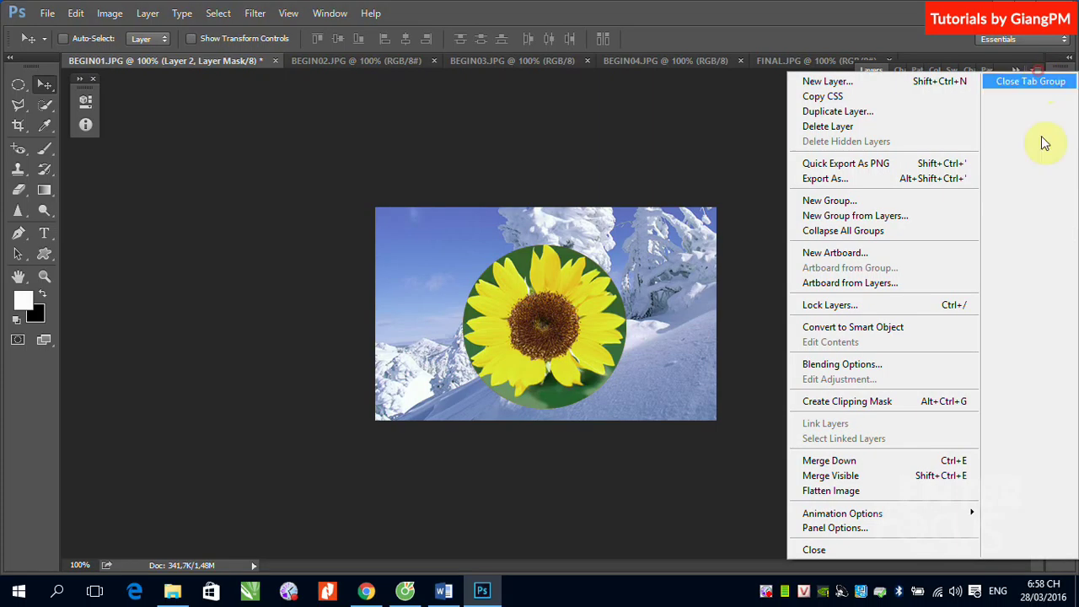
{"action": "left_click", "coordinate": [873, 527]}
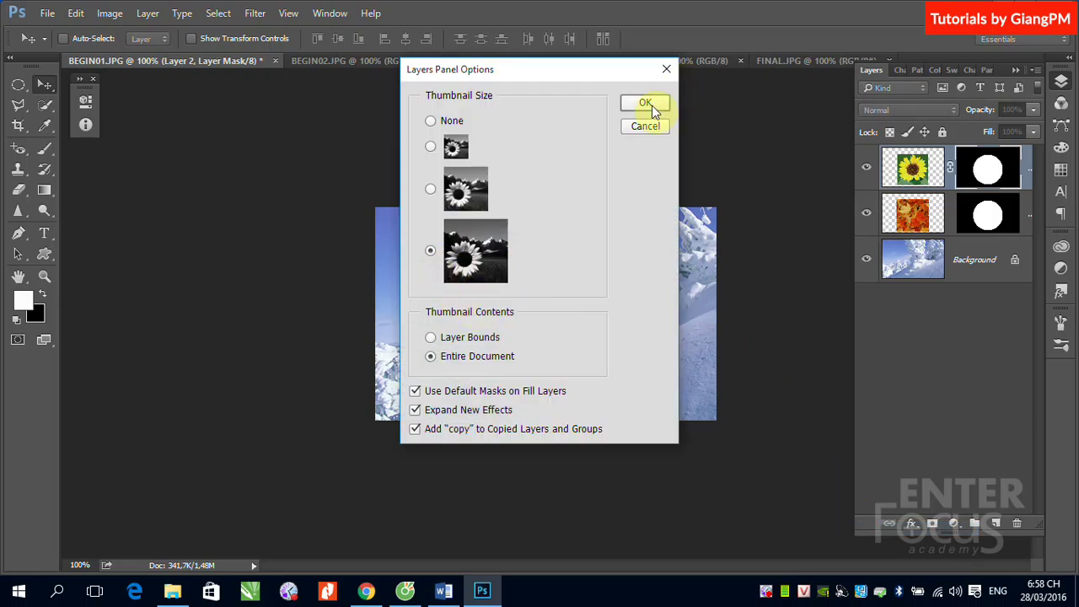
{"action": "left_click", "coordinate": [644, 103]}
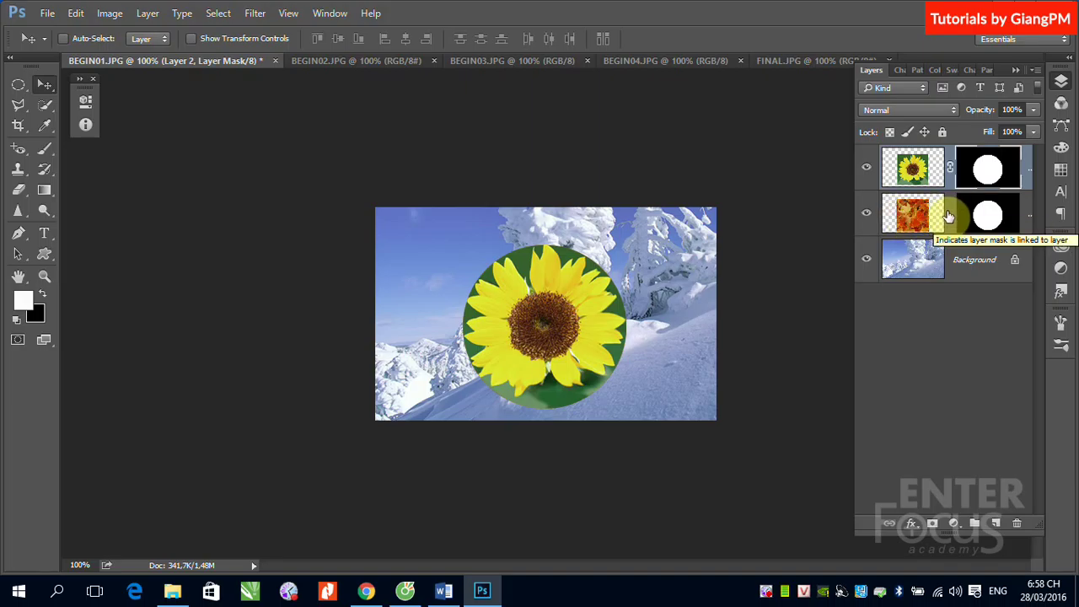
- Toggle the leaf layer's mask link and hide the sunflower layer
{"action": "left_click", "coordinate": [948, 216]}
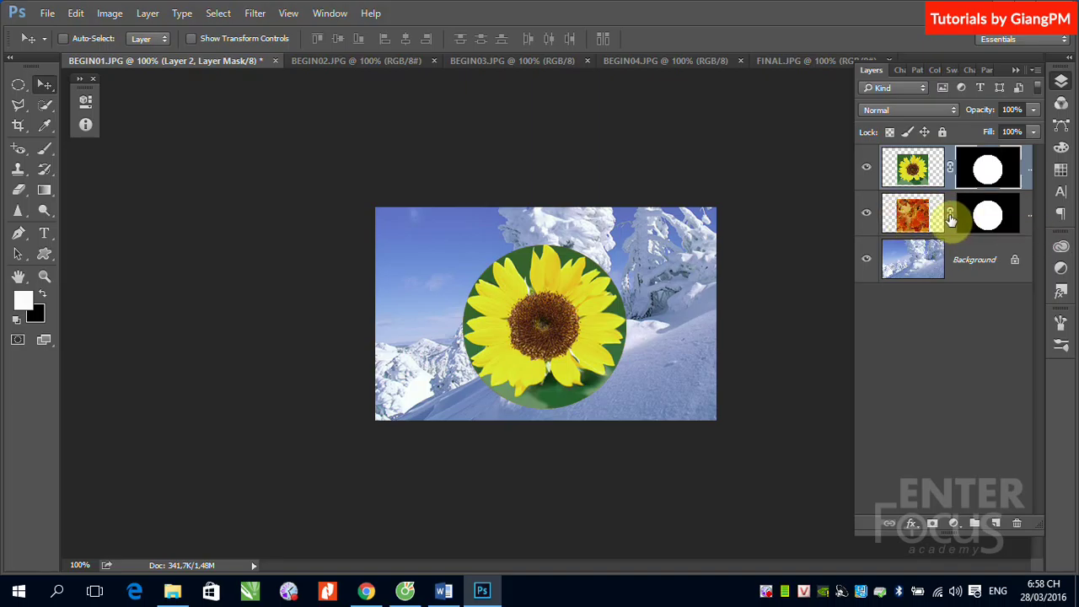
{"action": "left_click", "coordinate": [949, 216]}
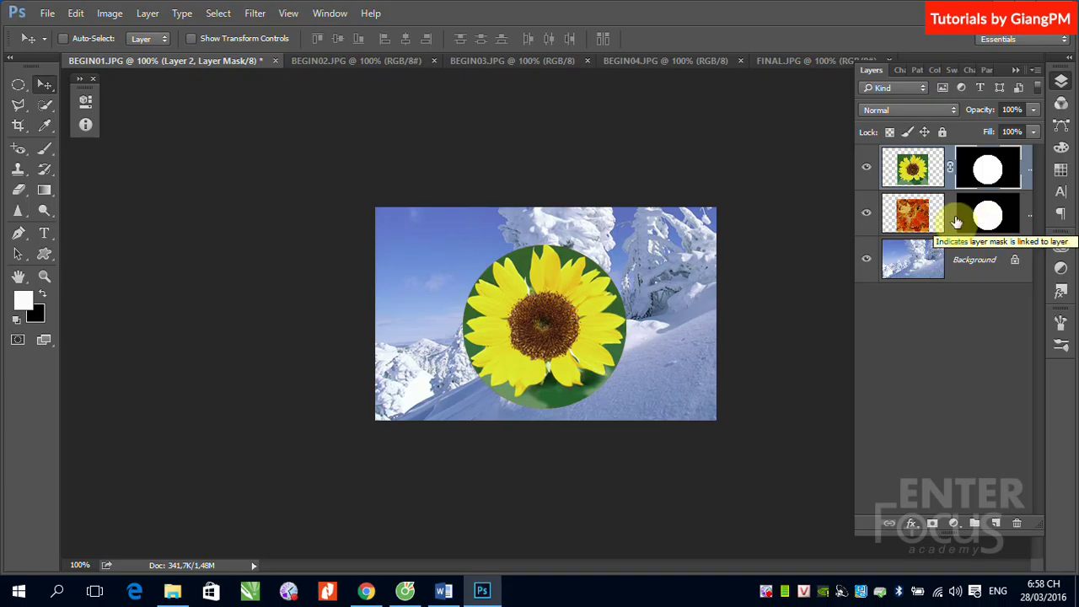
{"action": "left_click", "coordinate": [866, 167]}
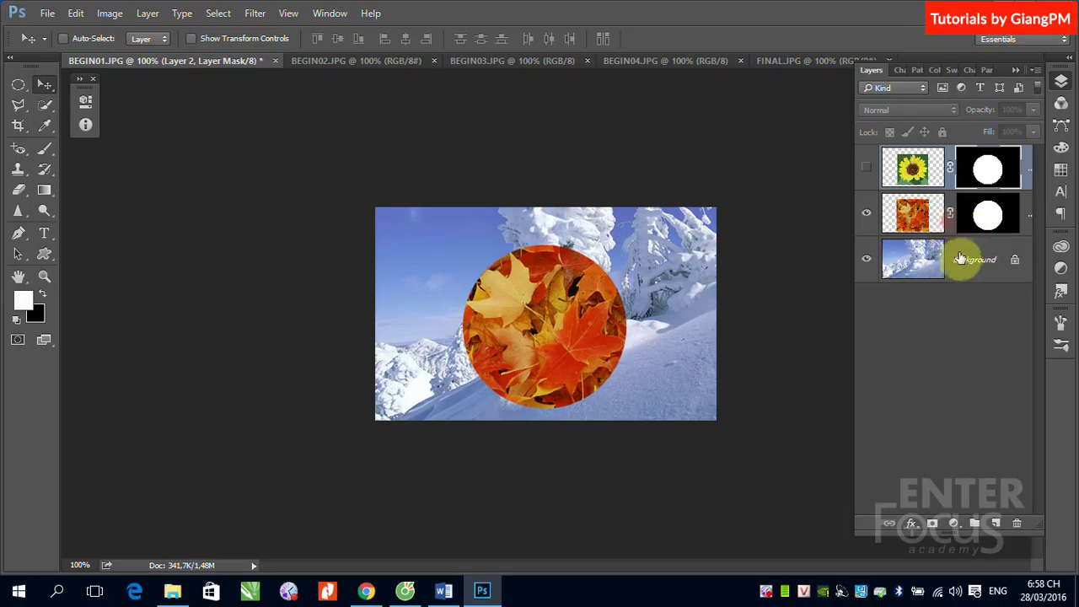
- Unlink the leaf image from its mask and shift the leaves left inside the circle
{"action": "left_click", "coordinate": [949, 218]}
{"action": "left_click", "coordinate": [978, 259]}
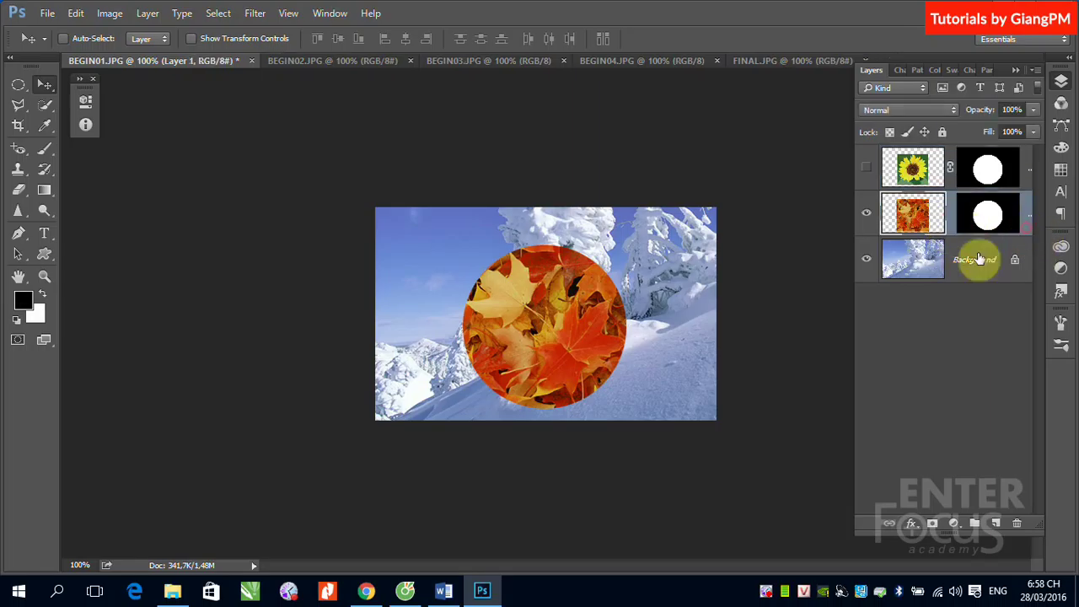
{"action": "left_click", "coordinate": [917, 221]}
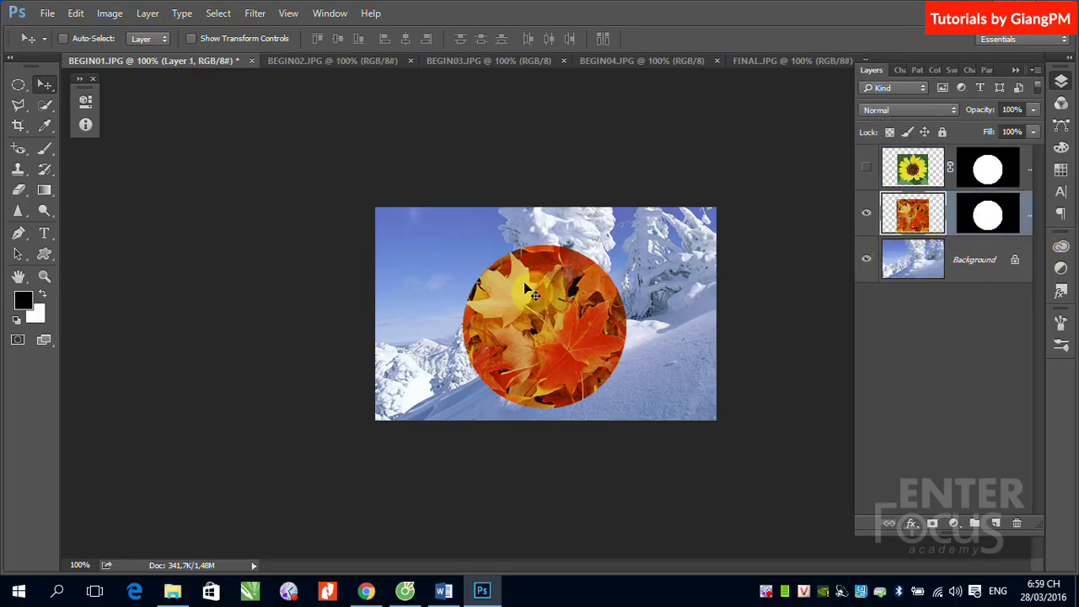
{"action": "left_click", "coordinate": [995, 228]}
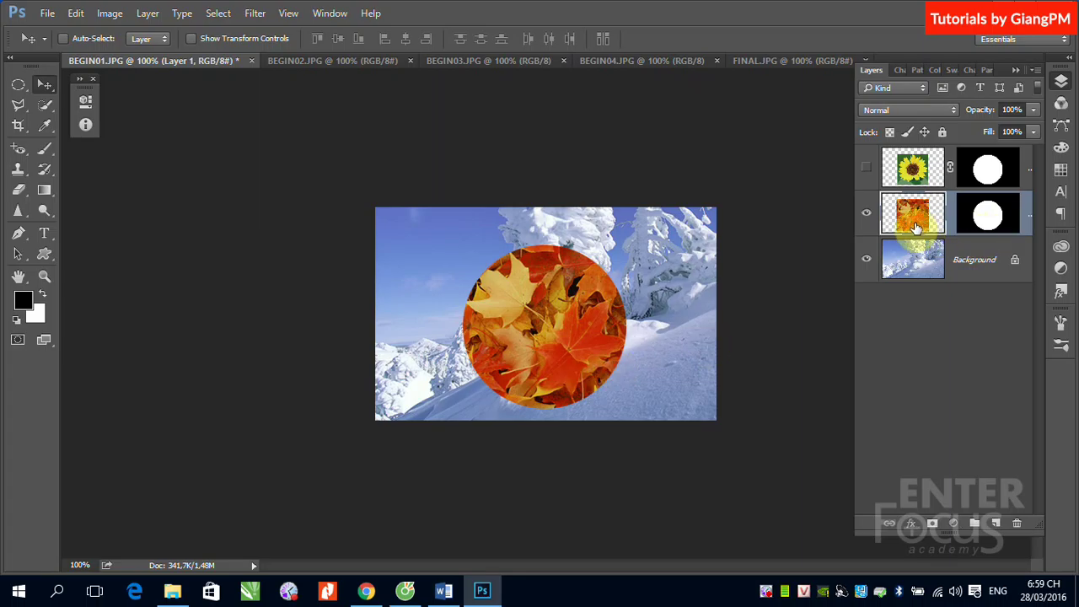
{"action": "mouse_move", "coordinate": [582, 321]}
{"action": "left_mouse_down"}
{"action": "mouse_move", "coordinate": [425, 321]}
{"action": "mouse_move", "coordinate": [698, 320]}
{"action": "mouse_move", "coordinate": [481, 315]}
{"action": "mouse_move", "coordinate": [660, 318]}
{"action": "mouse_move", "coordinate": [540, 312]}
{"action": "mouse_move", "coordinate": [569, 317]}
{"action": "left_mouse_up"}
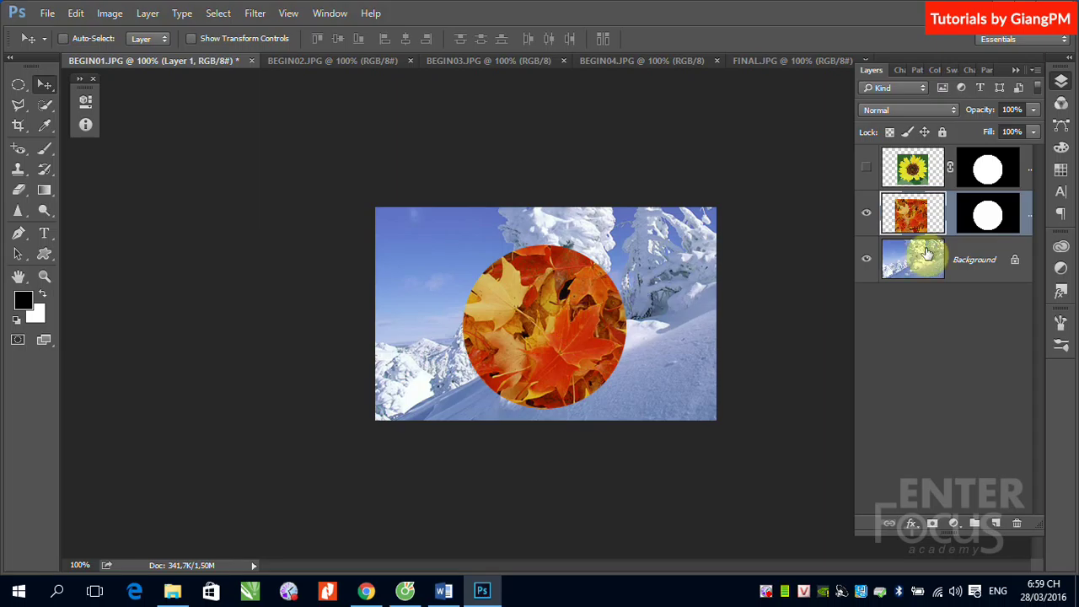
- Move the leaf layer's circular mask slightly lower and to the left
{"action": "left_click", "coordinate": [983, 213]}
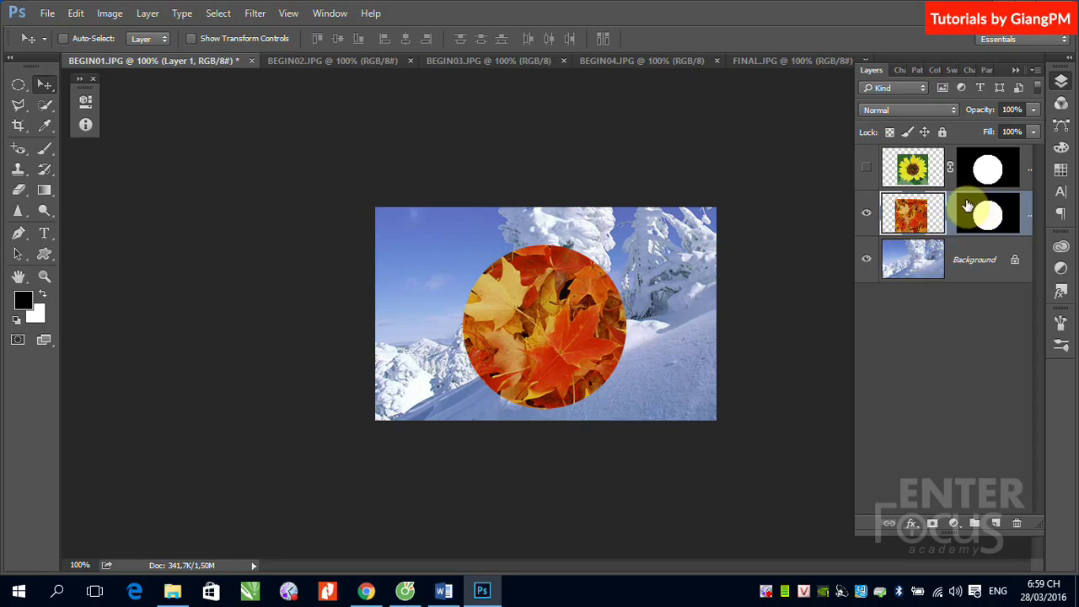
{"action": "left_click", "coordinate": [924, 214]}
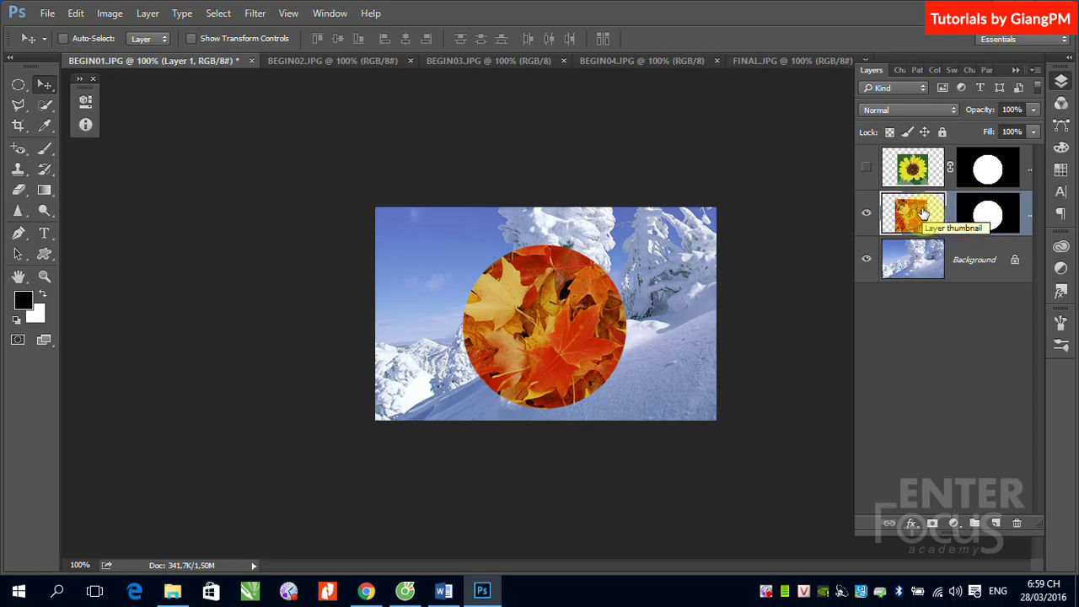
{"action": "left_click", "coordinate": [1012, 207]}
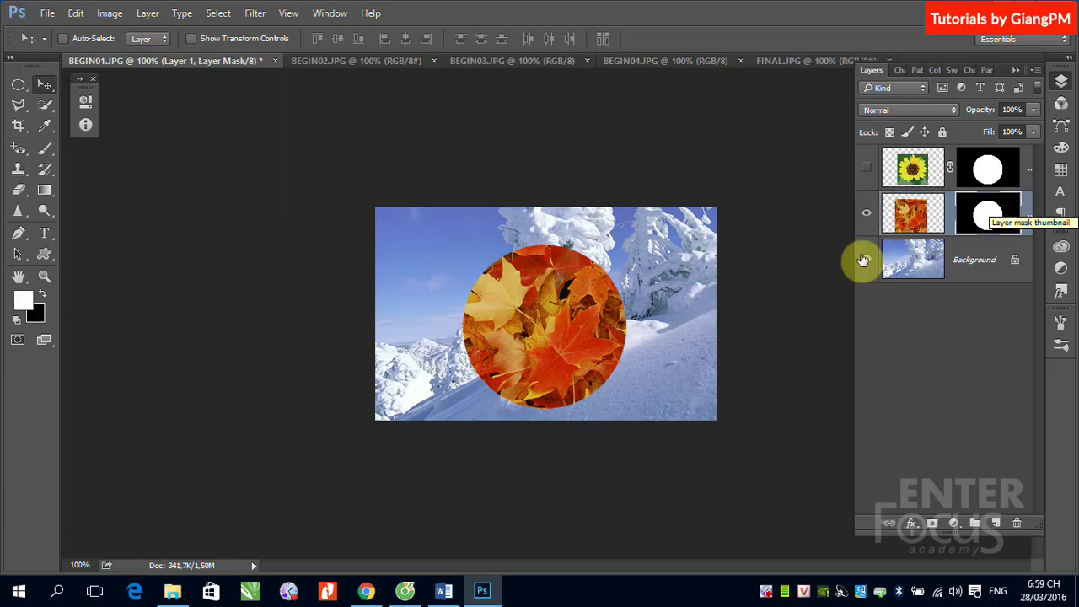
{"action": "mouse_move", "coordinate": [678, 266]}
{"action": "left_mouse_down"}
{"action": "mouse_move", "coordinate": [721, 273]}
{"action": "mouse_move", "coordinate": [552, 278]}
{"action": "mouse_move", "coordinate": [699, 277]}
{"action": "mouse_move", "coordinate": [631, 278]}
{"action": "mouse_move", "coordinate": [656, 282]}
{"action": "left_mouse_up"}
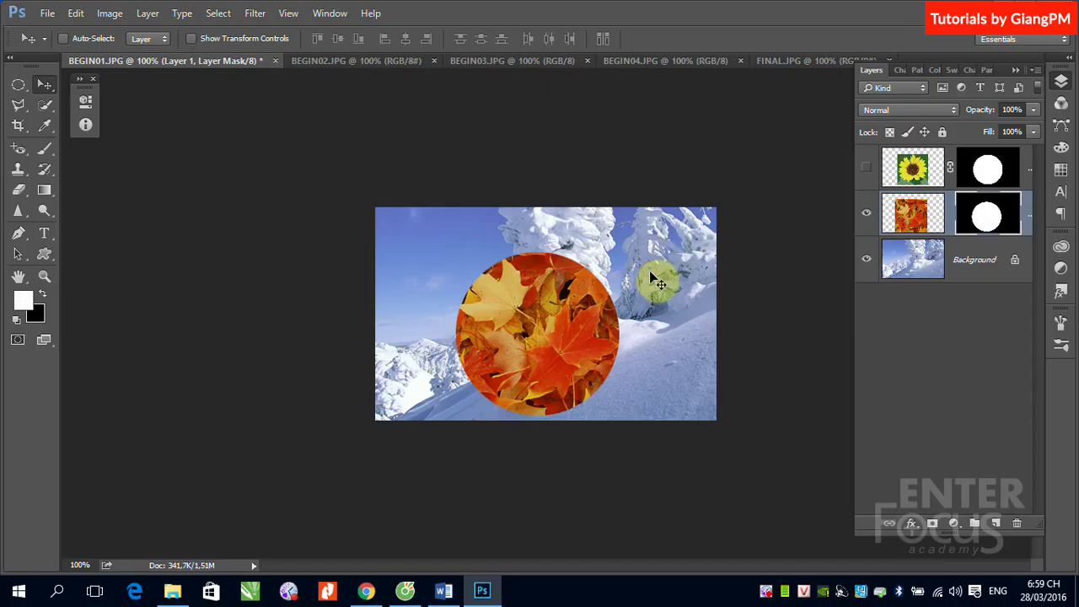
- Show the sunflower layer again and nudge it about 24 px left
{"action": "left_click", "coordinate": [866, 166]}
{"action": "left_click", "coordinate": [910, 172]}
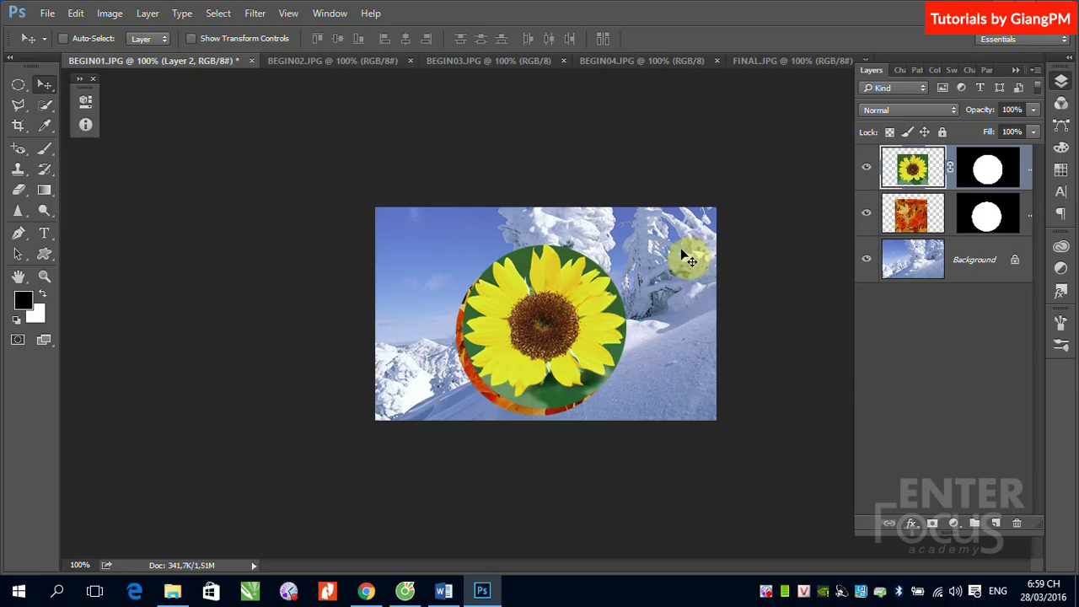
{"action": "mouse_move", "coordinate": [508, 308]}
{"action": "left_mouse_down"}
{"action": "mouse_move", "coordinate": [499, 306]}
{"action": "mouse_move", "coordinate": [569, 286]}
{"action": "mouse_move", "coordinate": [568, 299]}
{"action": "left_mouse_up"}
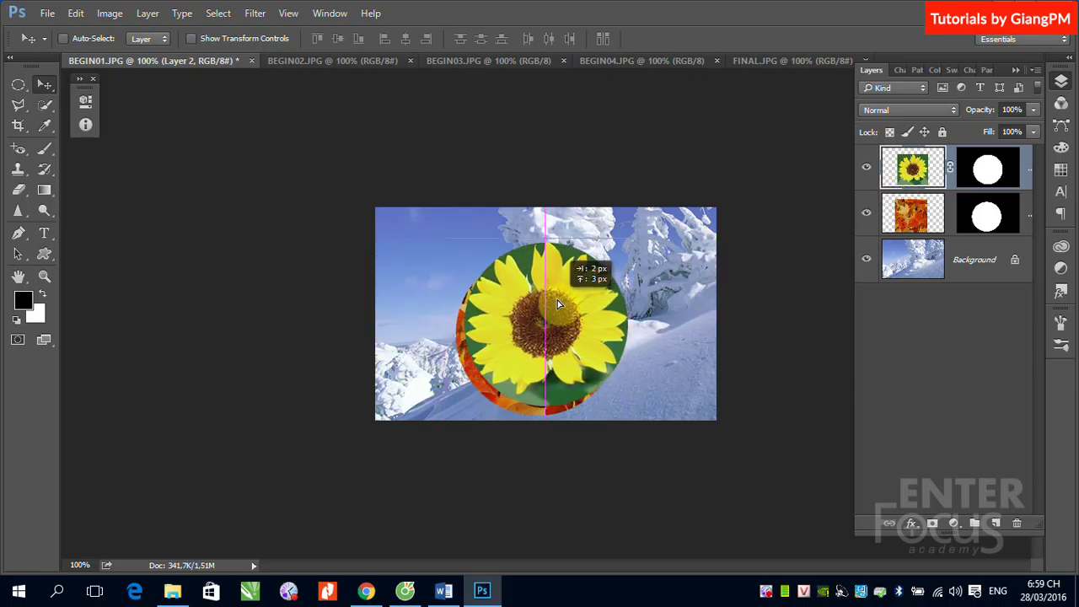
{"action": "left_click_drag", "start_coordinate": [567, 300], "coordinate": [557, 300]}
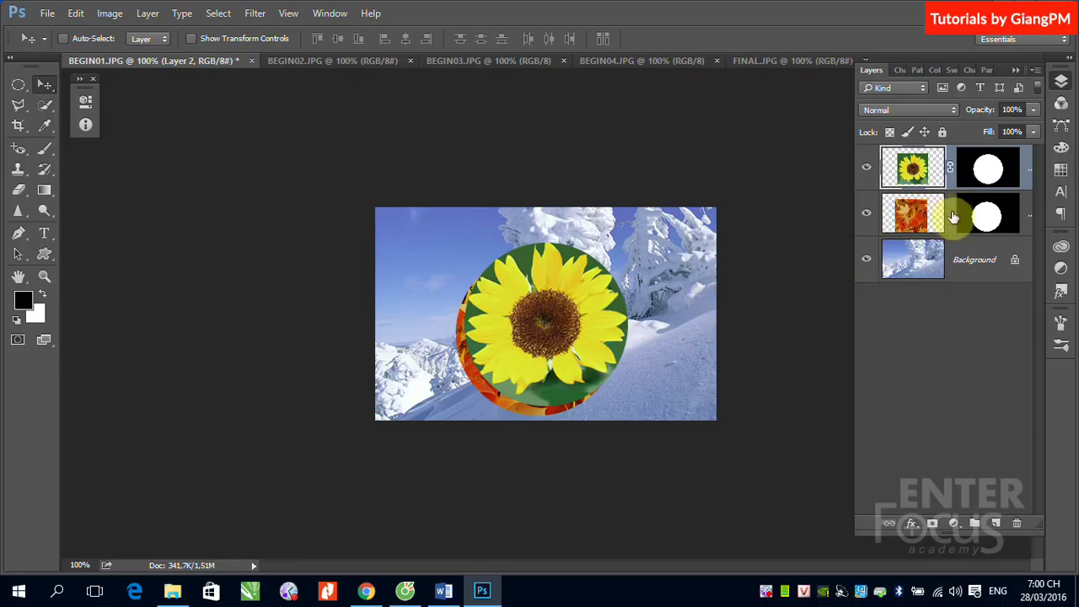
- Relink the leaf mask, unlink the sunflower mask, and hide the leaf layer
{"action": "left_click", "coordinate": [866, 167]}
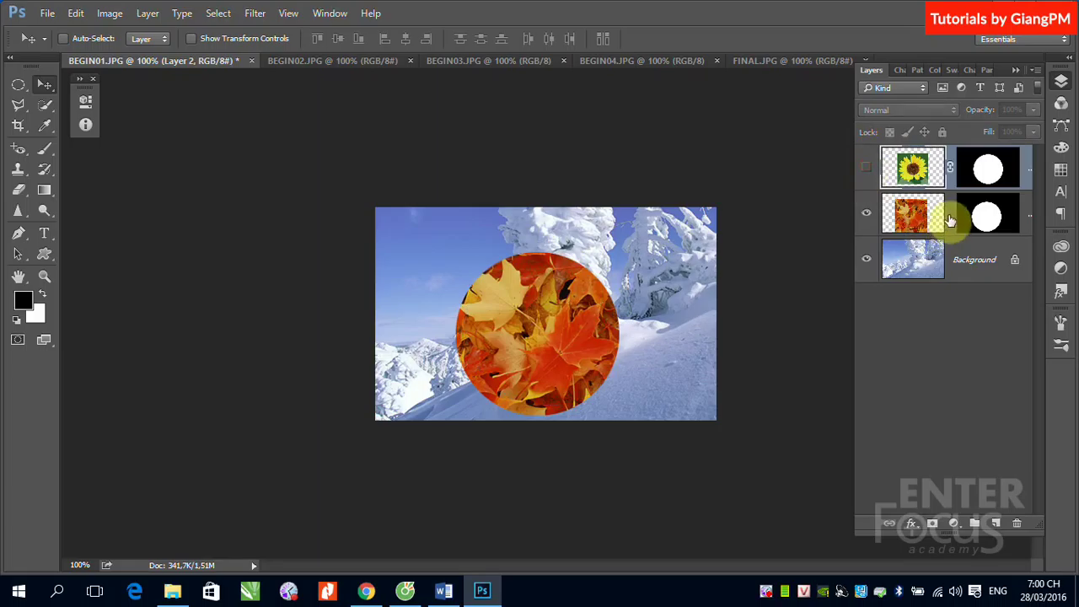
{"action": "left_click", "coordinate": [950, 215]}
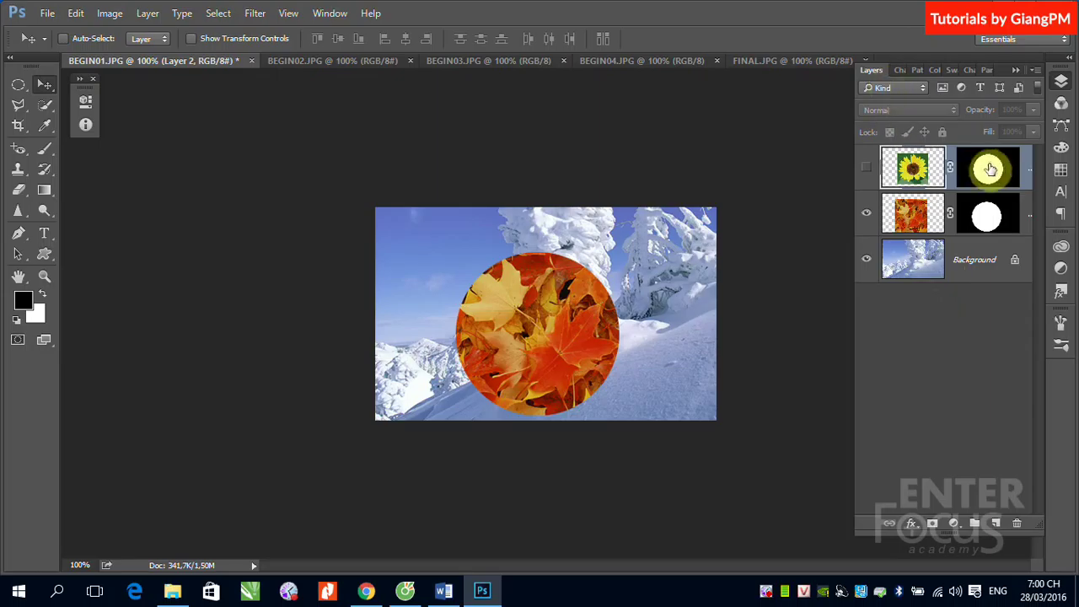
{"action": "left_click", "coordinate": [863, 171]}
{"action": "left_click", "coordinate": [950, 167]}
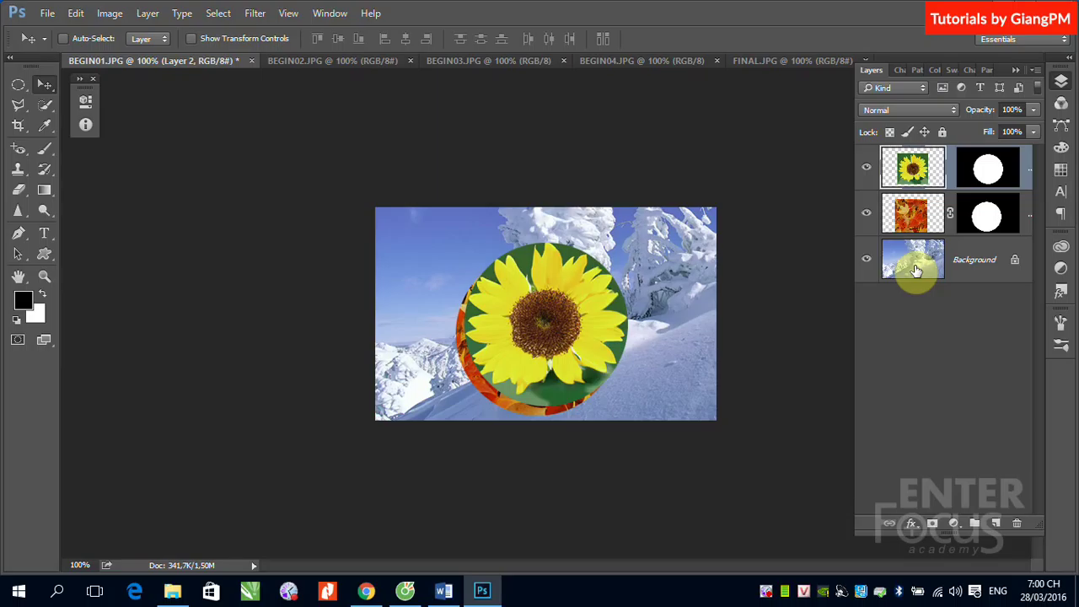
{"action": "left_click", "coordinate": [867, 221]}
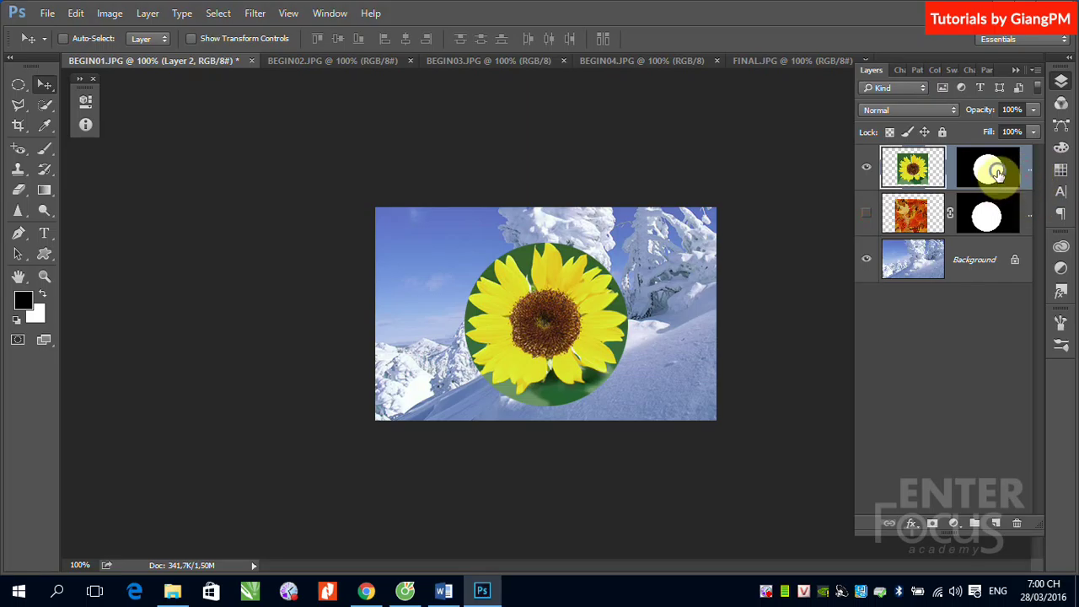
- Delete the sunflower layer's mask and move the sunflower up in the scene
{"action": "right_click", "coordinate": [998, 172]}
{"action": "left_click", "coordinate": [957, 206]}
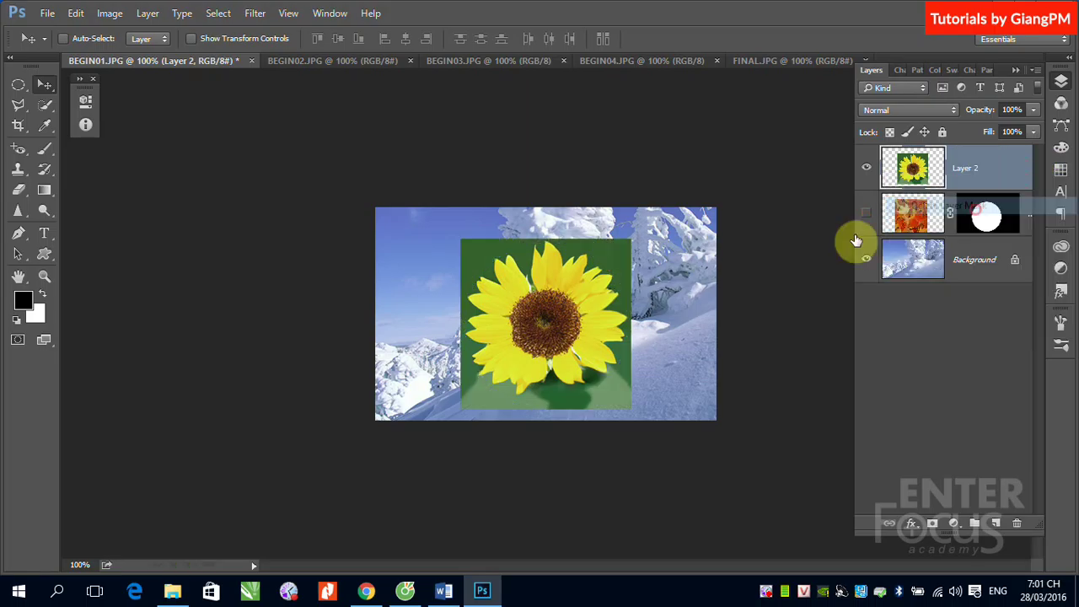
{"action": "mouse_move", "coordinate": [563, 313]}
{"action": "left_mouse_down"}
{"action": "mouse_move", "coordinate": [584, 297]}
{"action": "mouse_move", "coordinate": [601, 309]}
{"action": "left_mouse_up"}
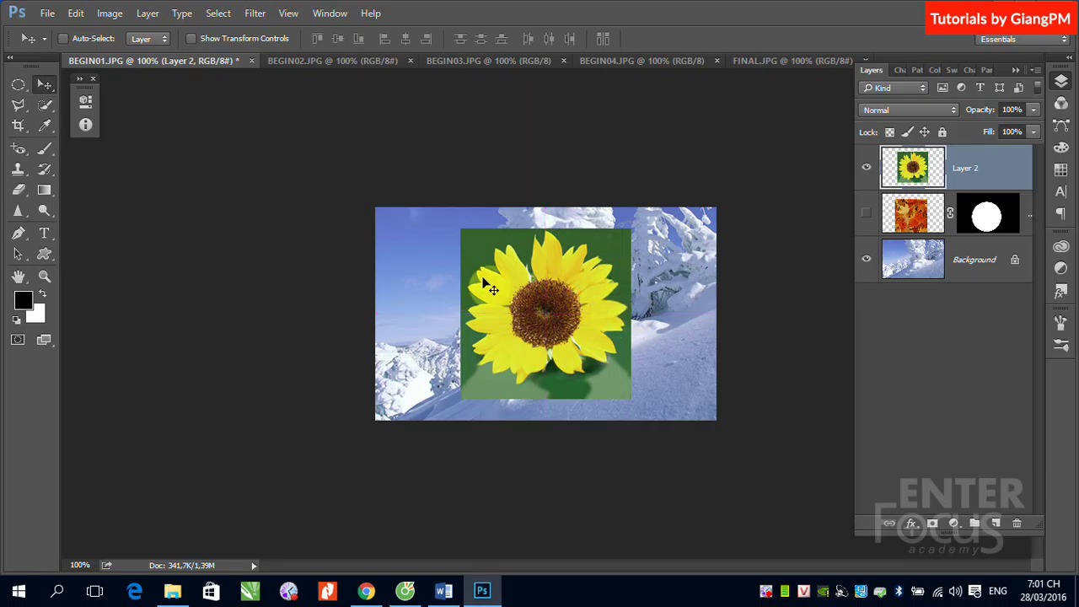
- Draw a circular selection over the sunflower, add then undo a mask, and deselect
{"action": "left_click", "coordinate": [18, 84]}
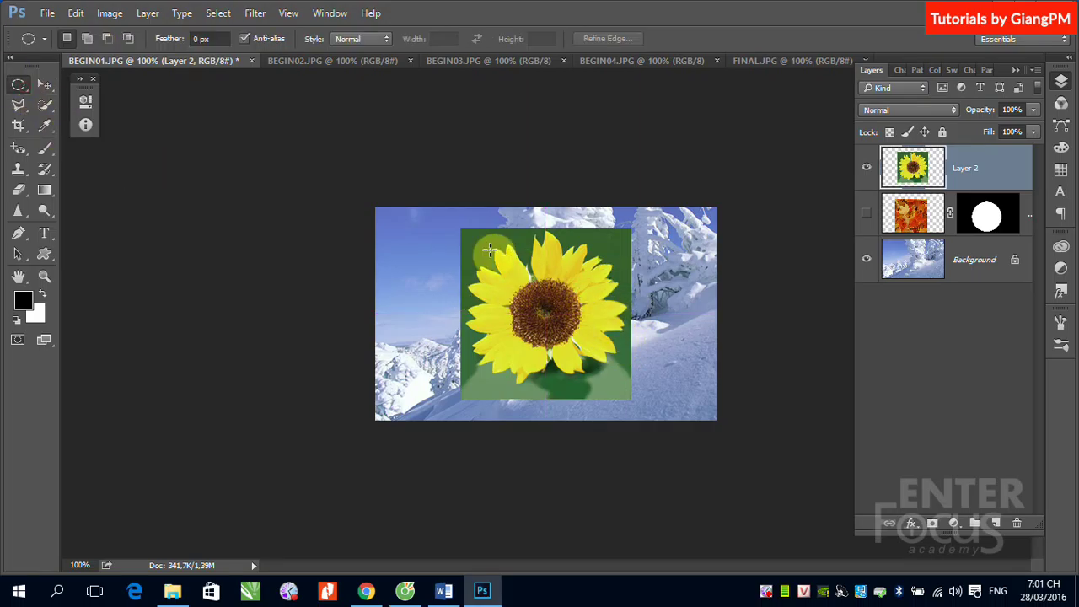
{"action": "left_click_drag", "start_coordinate": [489, 250], "coordinate": [601, 378]}
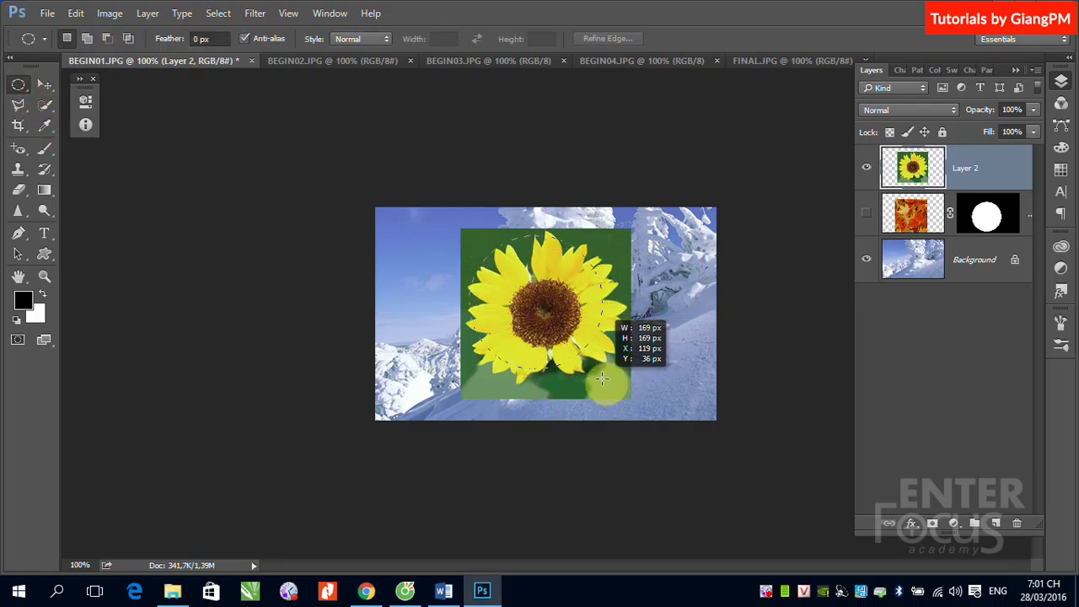
{"action": "left_click_drag", "start_coordinate": [601, 379], "coordinate": [631, 404]}
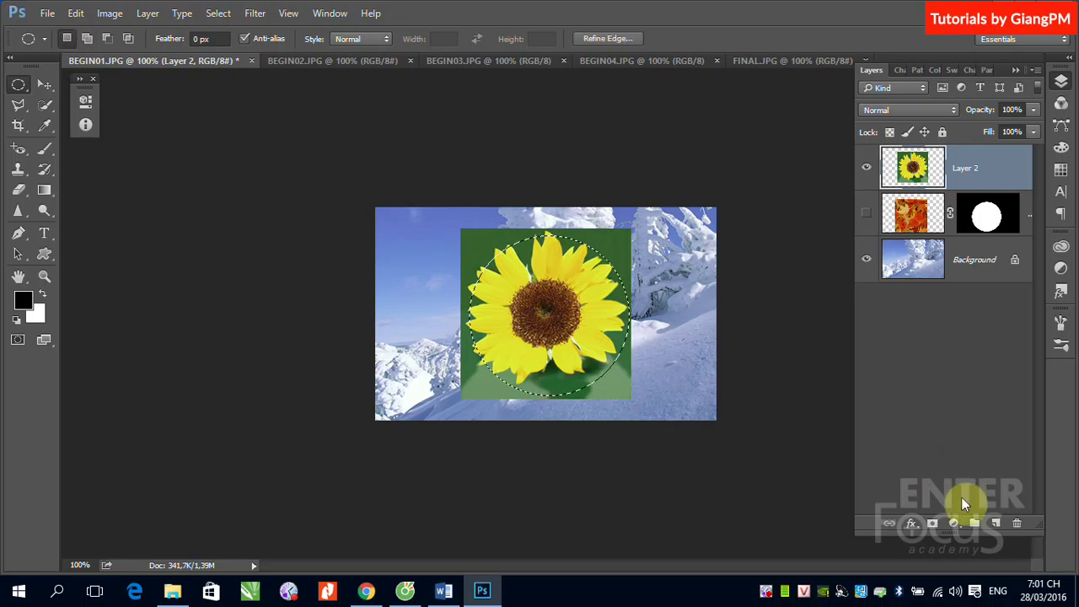
{"action": "left_click", "coordinate": [932, 522]}
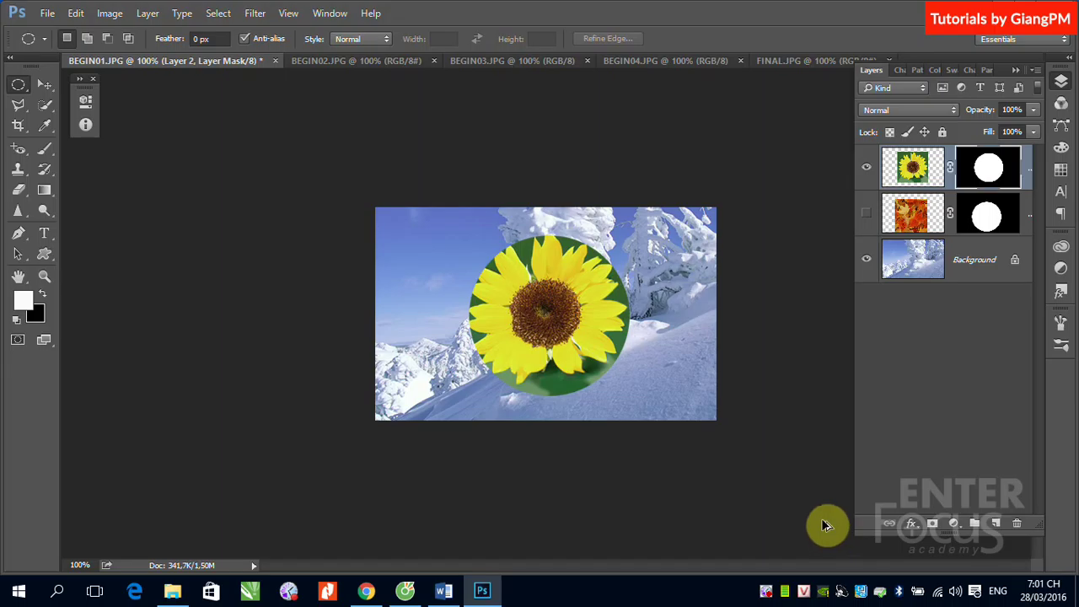
{"action": "key", "text": "ctrl+z"}
{"action": "left_click", "coordinate": [820, 314]}
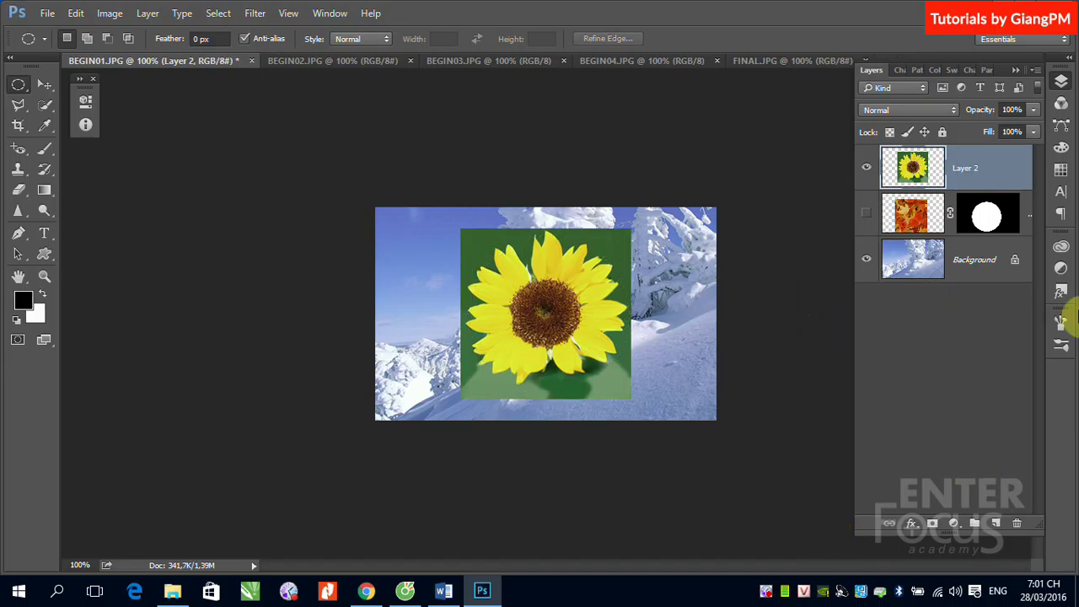
- Add a white mask to Layer 2 and select everything outside a circle around the sunflower
{"action": "left_click", "coordinate": [933, 524]}
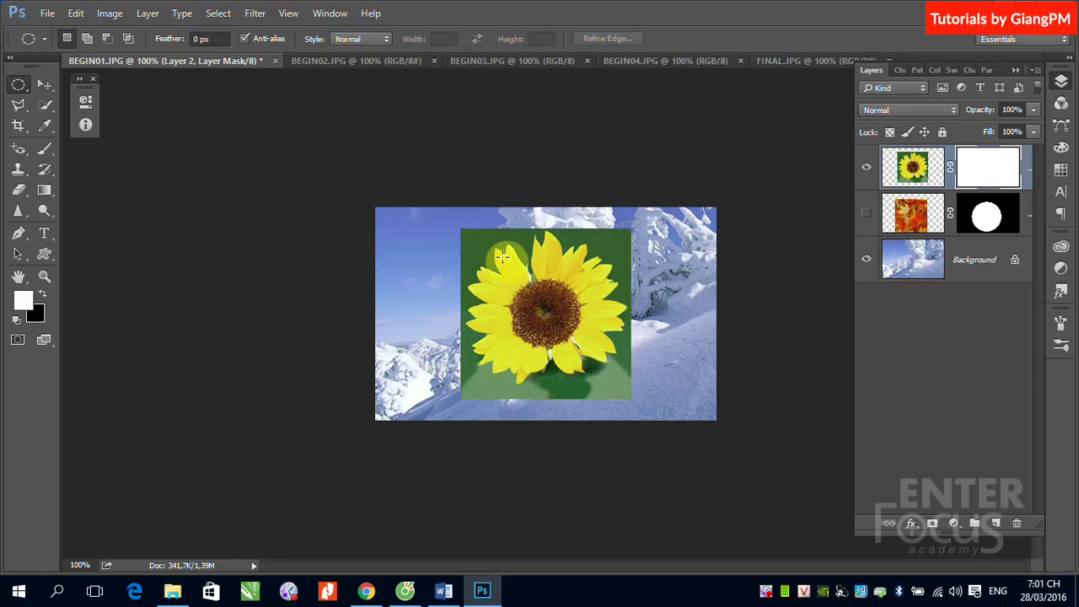
{"action": "left_click_drag", "start_coordinate": [483, 234], "coordinate": [636, 392]}
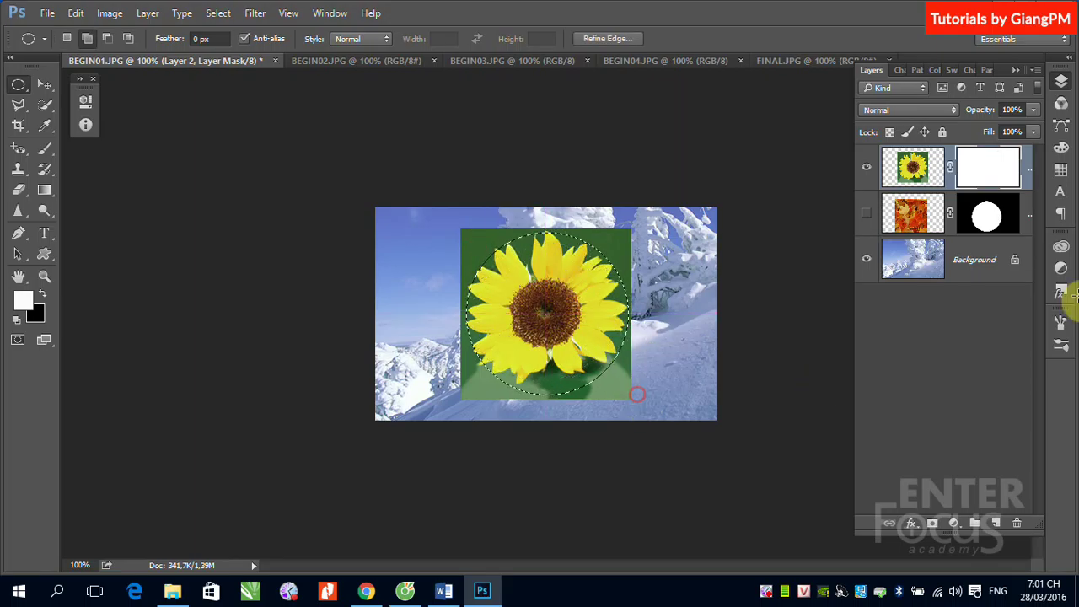
{"action": "left_click", "coordinate": [76, 13]}
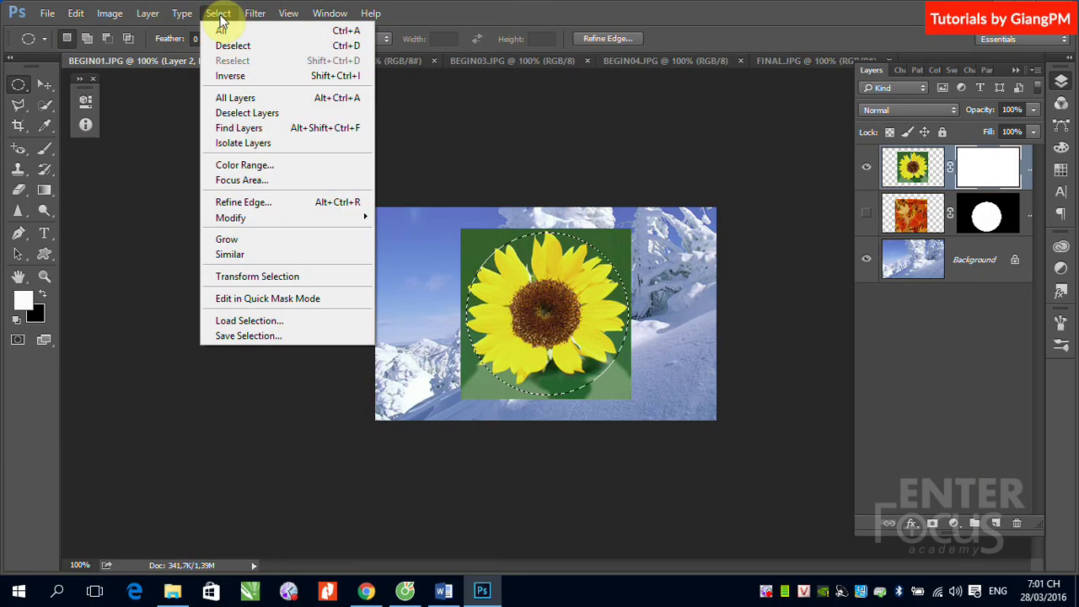
{"action": "left_click", "coordinate": [220, 17]}
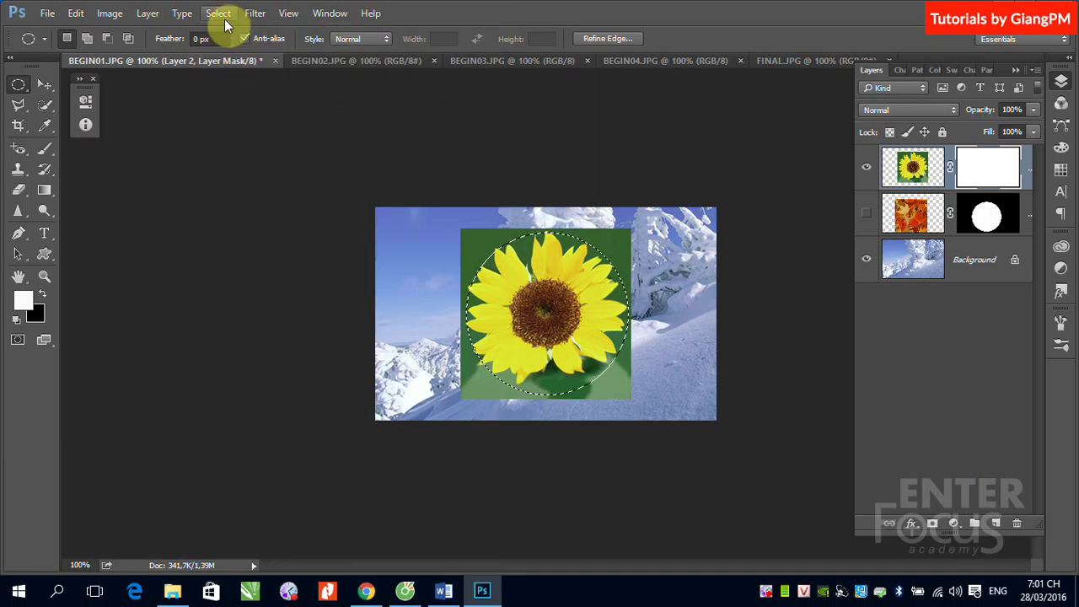
{"action": "left_click", "coordinate": [223, 15]}
{"action": "left_click", "coordinate": [260, 76]}
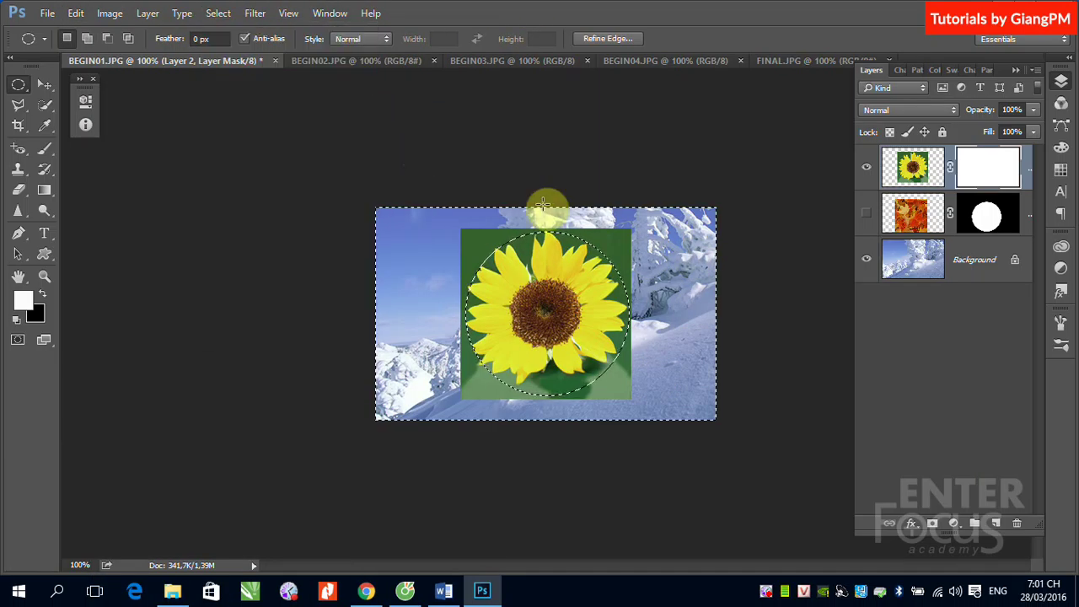
{"action": "left_click", "coordinate": [75, 13]}
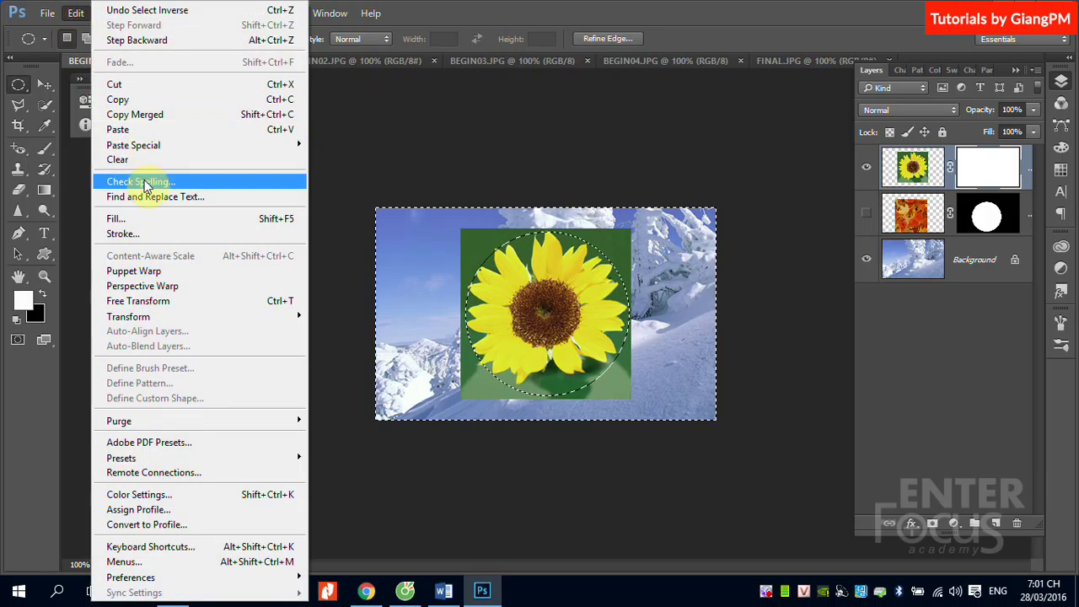
- Fill the mask outside the circle with black at 100% opacity
{"action": "left_click", "coordinate": [140, 218]}
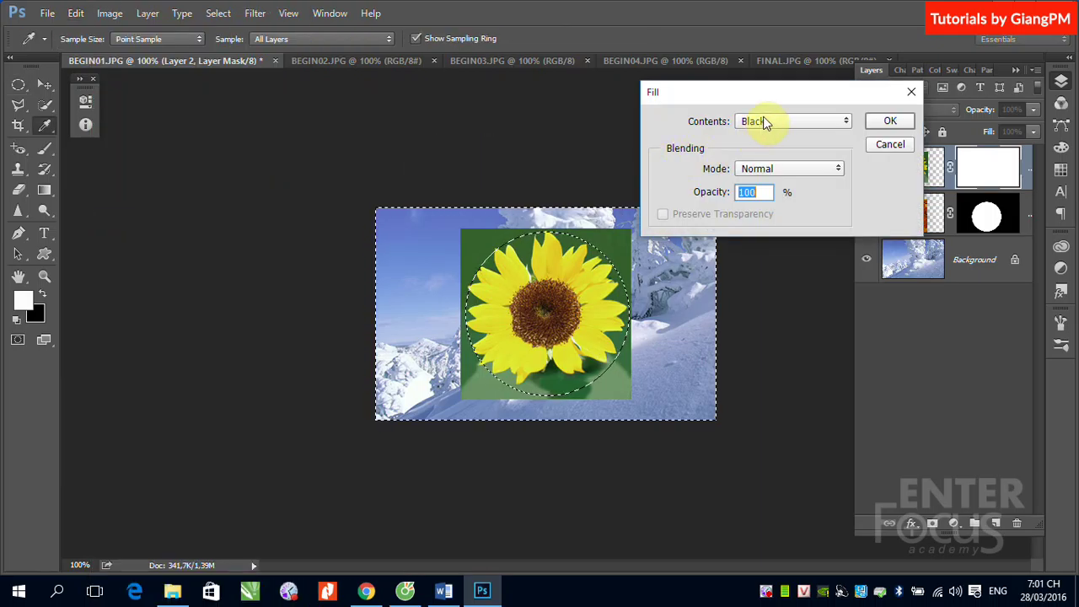
{"action": "left_click", "coordinate": [887, 123]}
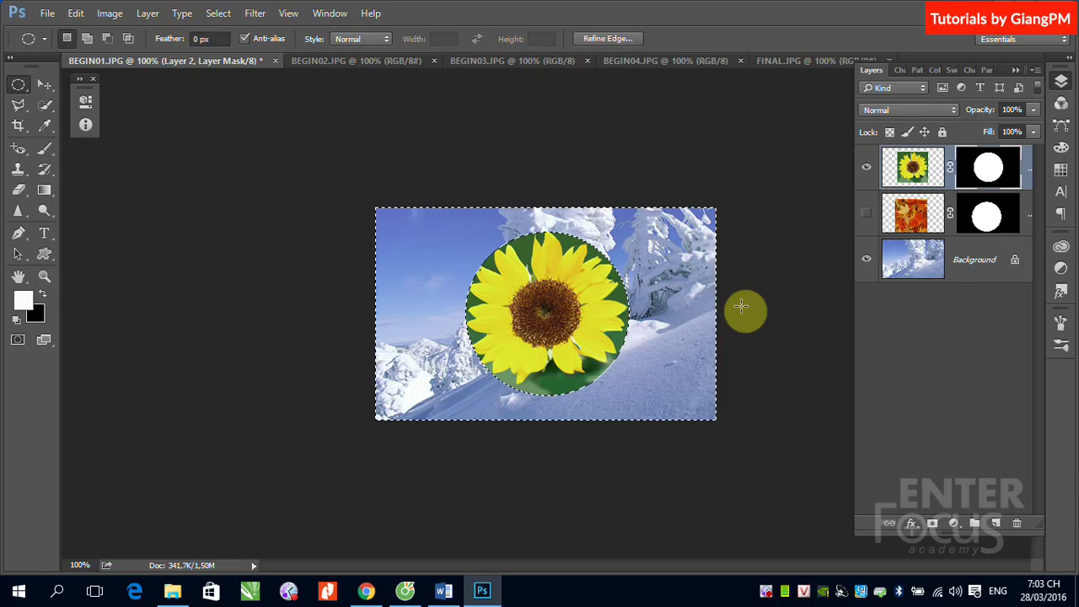
{"action": "right_click", "coordinate": [767, 591]}
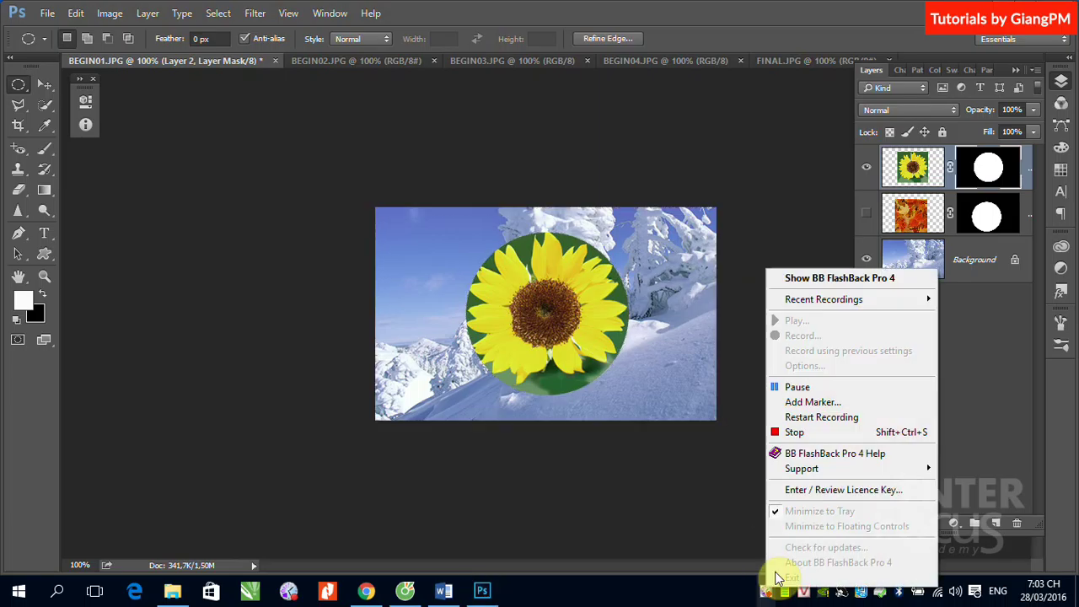